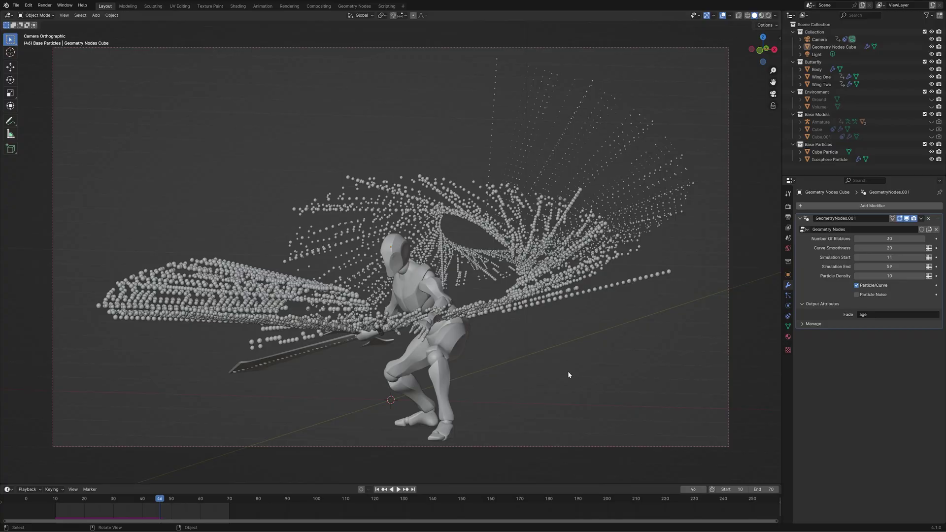
Play the animation and try the Particle/Curve and Particle Noise options of the Geometry Nodes Cube modifier, leaving both switched off.
{"action": "key", "text": "space"}
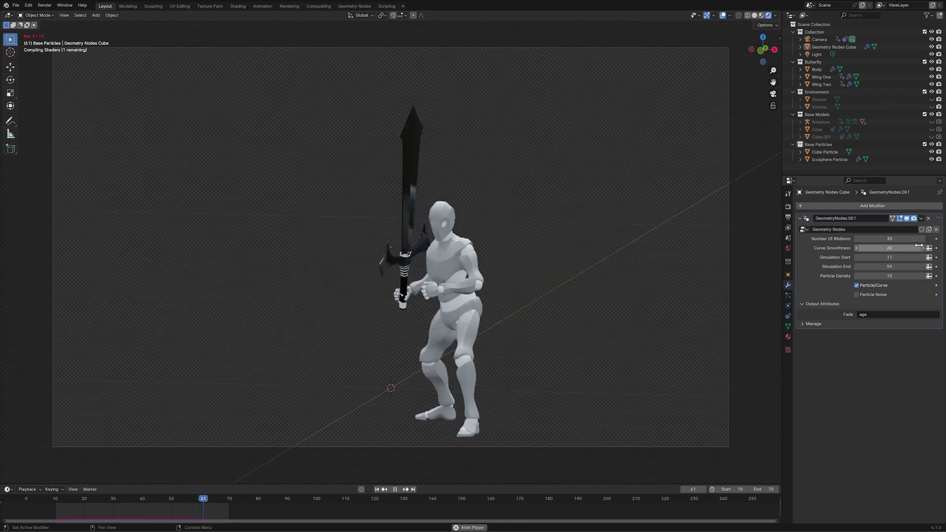
{"action": "left_click", "coordinate": [857, 285]}
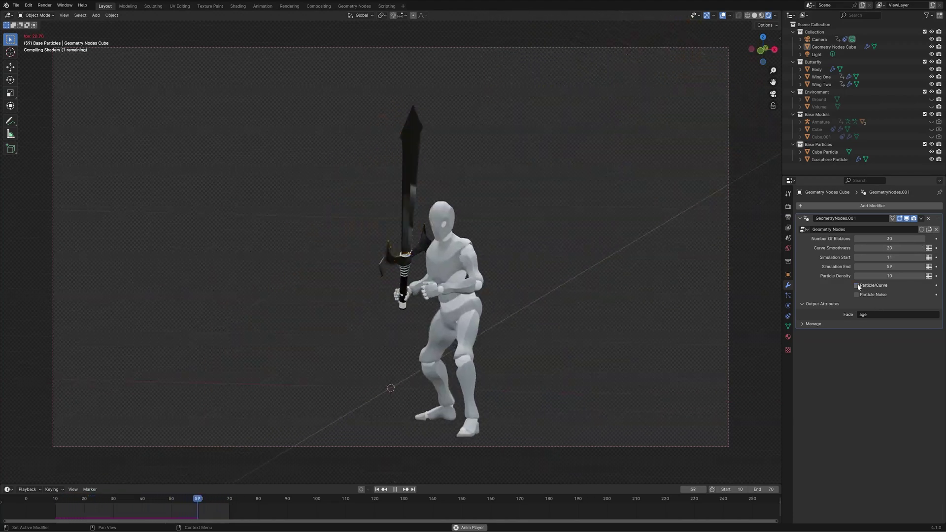
{"action": "left_click", "coordinate": [857, 286]}
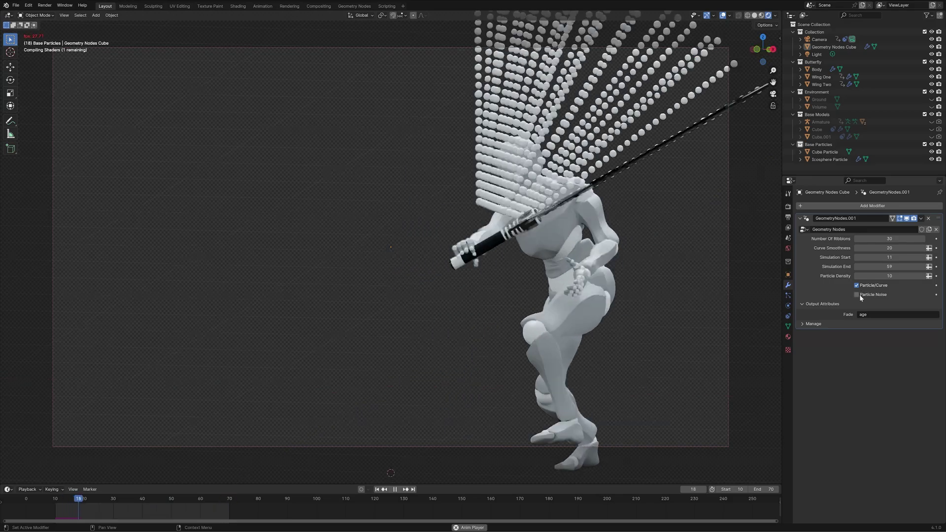
{"action": "left_click", "coordinate": [857, 295]}
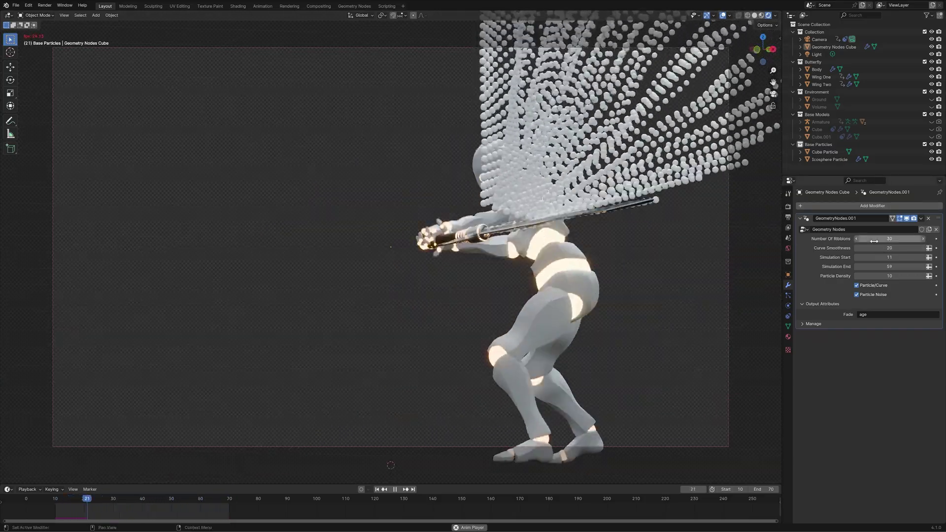
{"action": "left_click", "coordinate": [856, 295]}
{"action": "left_click", "coordinate": [856, 286]}
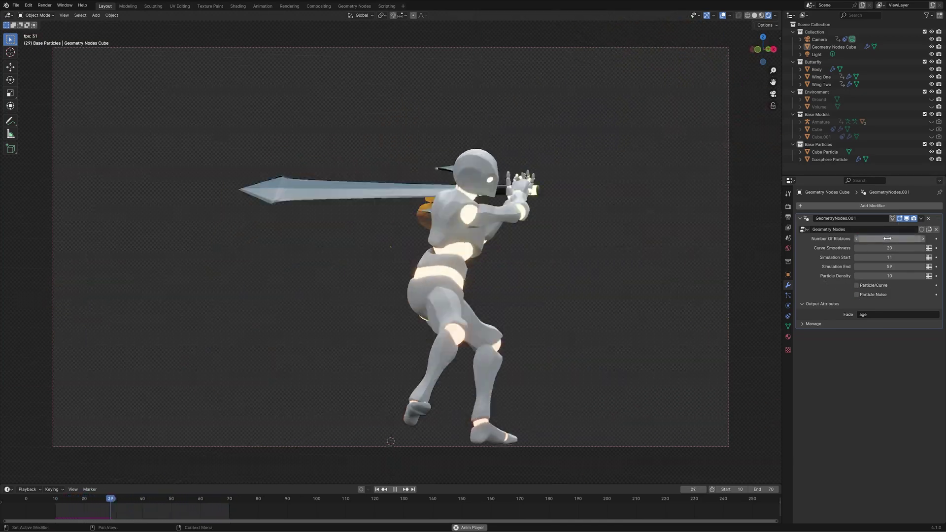
Set the modifier's Number Of Ribbons to 30 and switch Particle/Curve on.
{"action": "left_click_drag", "start_coordinate": [888, 239], "coordinate": [889, 239]}
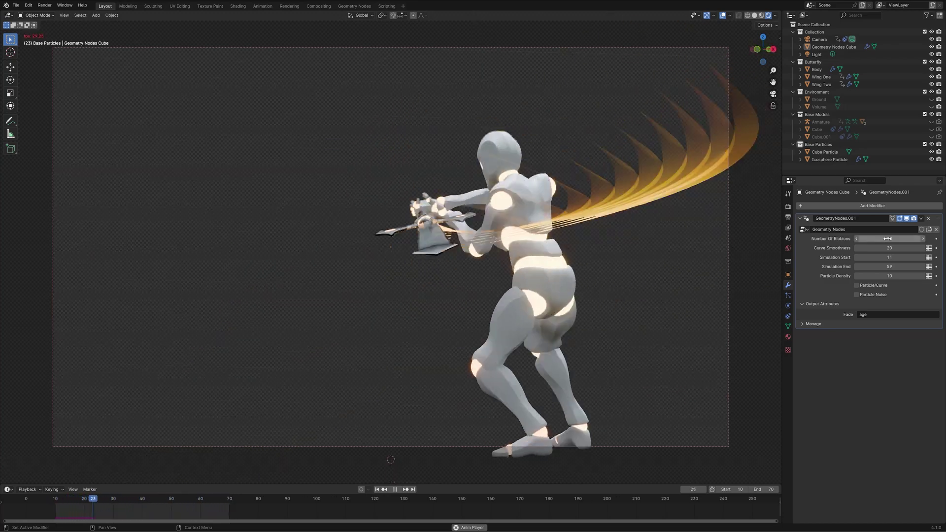
{"action": "left_click_drag", "start_coordinate": [887, 238], "coordinate": [889, 238]}
{"action": "type", "text": "70"}
{"action": "key", "text": "Return"}
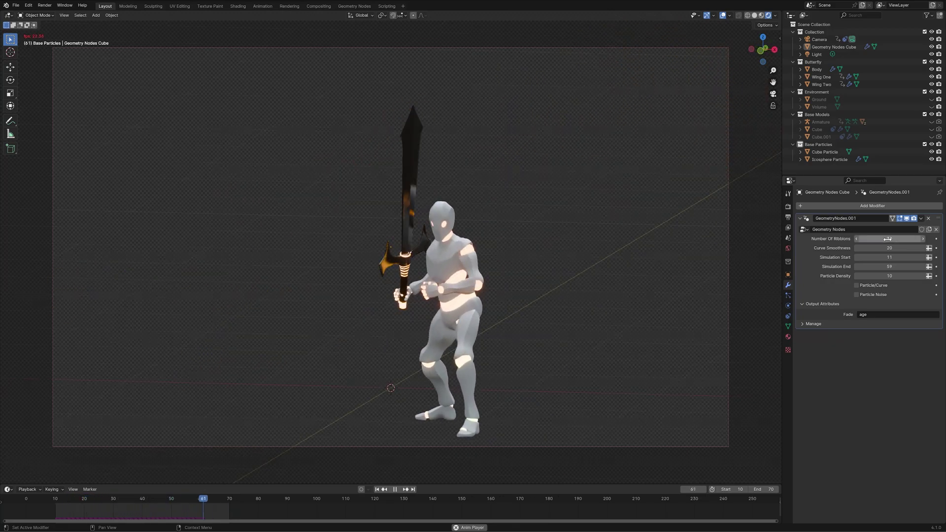
{"action": "left_click", "coordinate": [859, 285]}
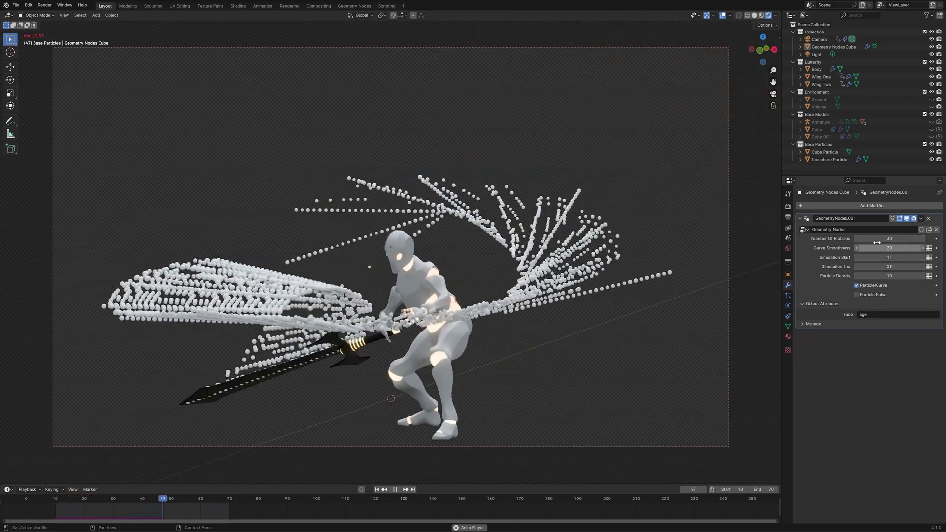
Try a Particle Density of 1 before setting the Particle Density to 5.
{"action": "left_click", "coordinate": [877, 276]}
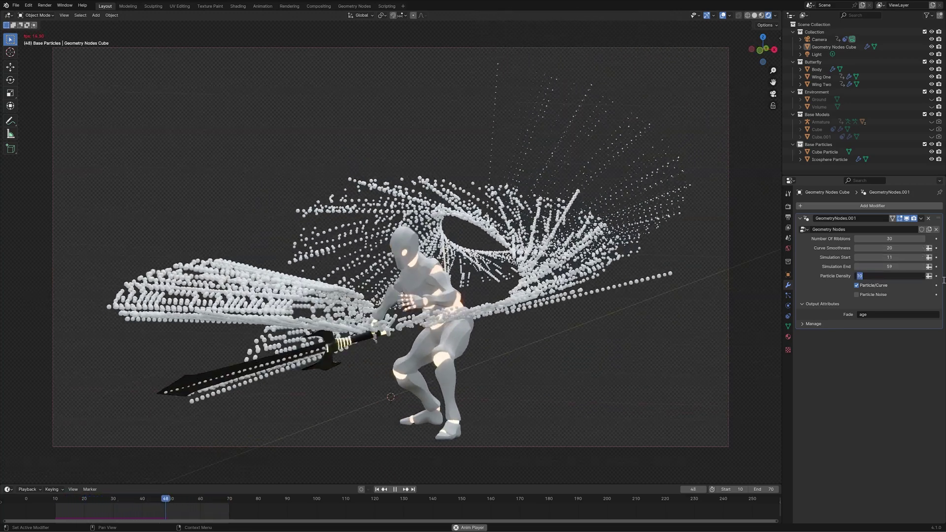
{"action": "type", "text": "1"}
{"action": "key", "text": "Return"}
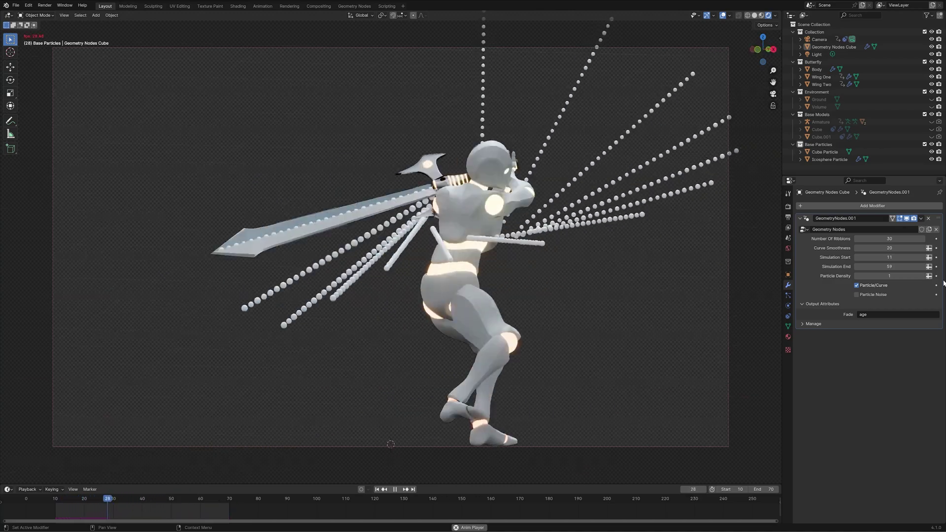
{"action": "left_click", "coordinate": [919, 278]}
{"action": "type", "text": "15"}
{"action": "key", "text": "Return"}
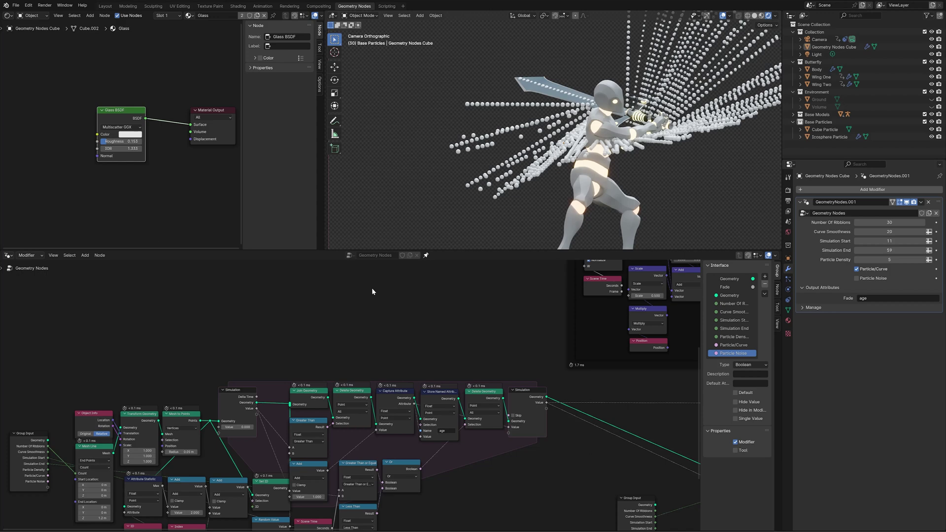
Examine the Geometry Nodes tree and the selected sword-trail particles around the character from several angles.
{"action": "scroll", "coordinate": [372, 288], "scroll_direction": "down", "scroll_amount": 4}
{"action": "middle_click_drag", "start_coordinate": [207, 346], "coordinate": [296, 321]}
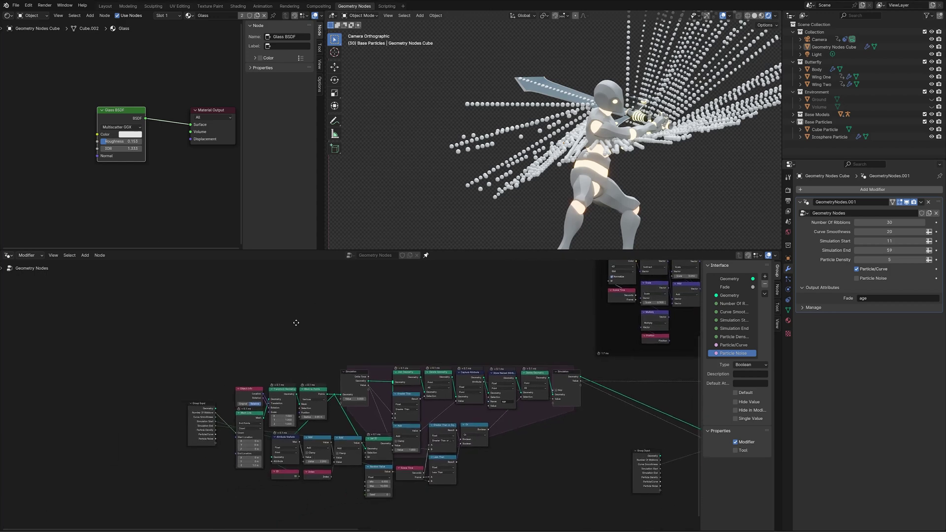
{"action": "scroll", "coordinate": [184, 378], "scroll_direction": "up", "scroll_amount": 5}
{"action": "scroll", "coordinate": [232, 357], "scroll_direction": "up", "scroll_amount": 1}
{"action": "middle_click_drag", "start_coordinate": [249, 347], "coordinate": [214, 355]}
{"action": "scroll", "coordinate": [500, 166], "scroll_direction": "down", "scroll_amount": 3}
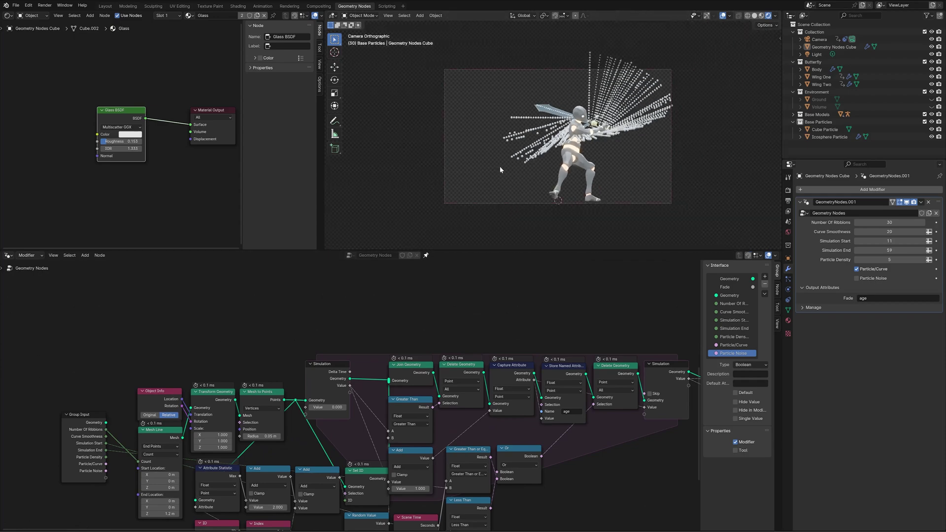
{"action": "middle_click_drag", "start_coordinate": [499, 166], "coordinate": [555, 157]}
{"action": "scroll", "coordinate": [523, 173], "scroll_direction": "up", "scroll_amount": 5}
{"action": "left_click", "coordinate": [527, 189]}
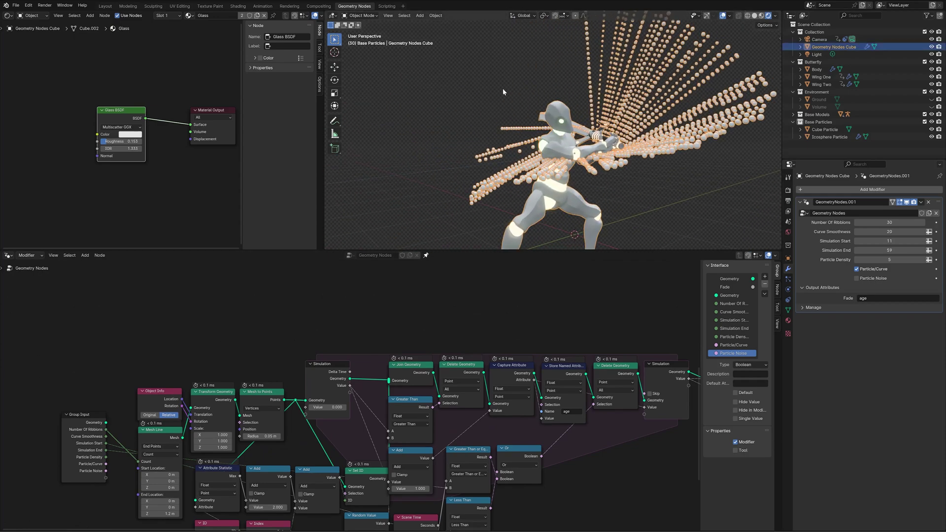
{"action": "middle_click_drag", "start_coordinate": [595, 80], "coordinate": [596, 162]}
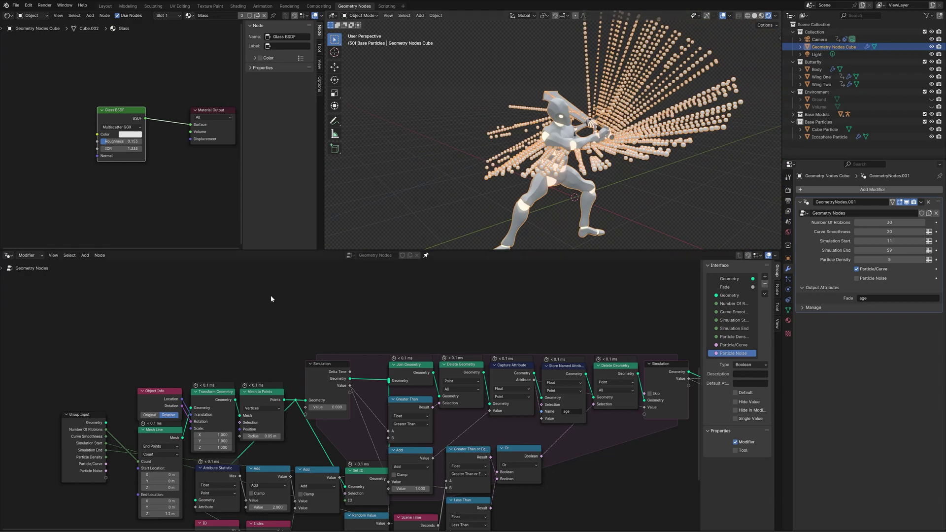
{"action": "scroll", "coordinate": [249, 303], "scroll_direction": "down", "scroll_amount": 4}
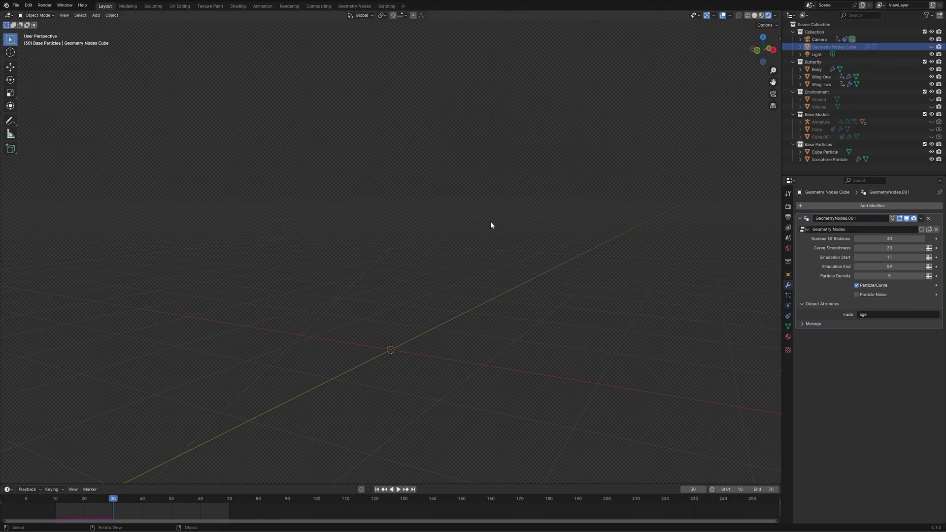
Unhide the sword hilt Cube.001, the blade Cube and the Armature in the Base Models collection.
{"action": "middle_click_drag", "start_coordinate": [491, 225], "coordinate": [482, 233]}
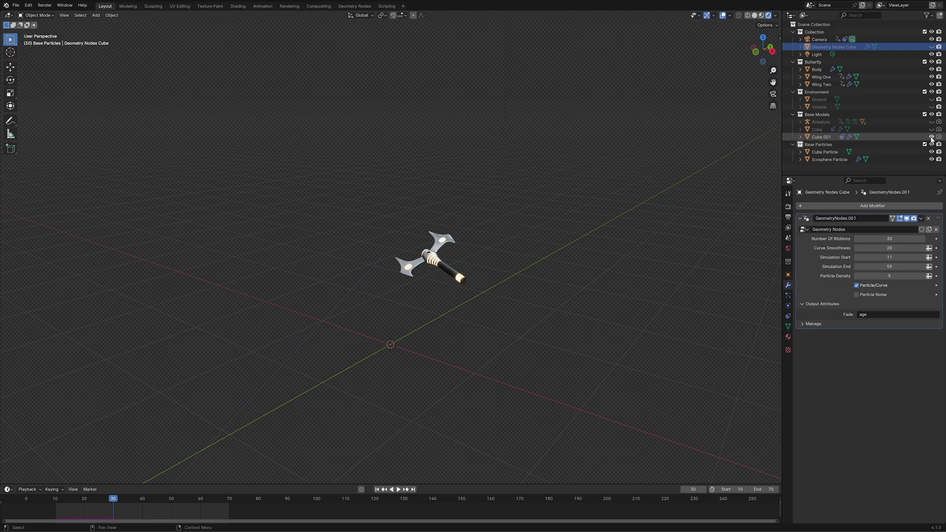
{"action": "middle_click_drag", "start_coordinate": [328, 286], "coordinate": [321, 313]}
{"action": "scroll", "coordinate": [403, 365], "scroll_direction": "up", "scroll_amount": 4}
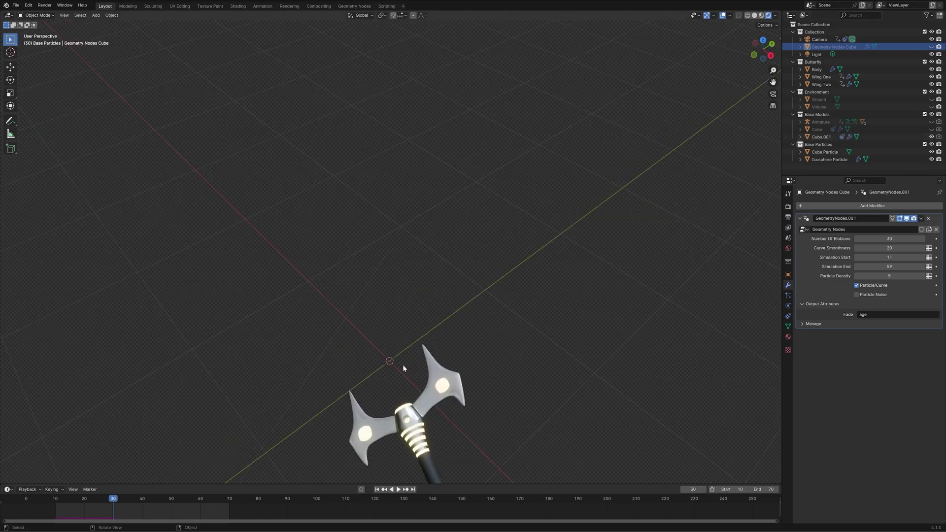
{"action": "middle_click_drag", "start_coordinate": [403, 365], "coordinate": [433, 232], "text": "shift"}
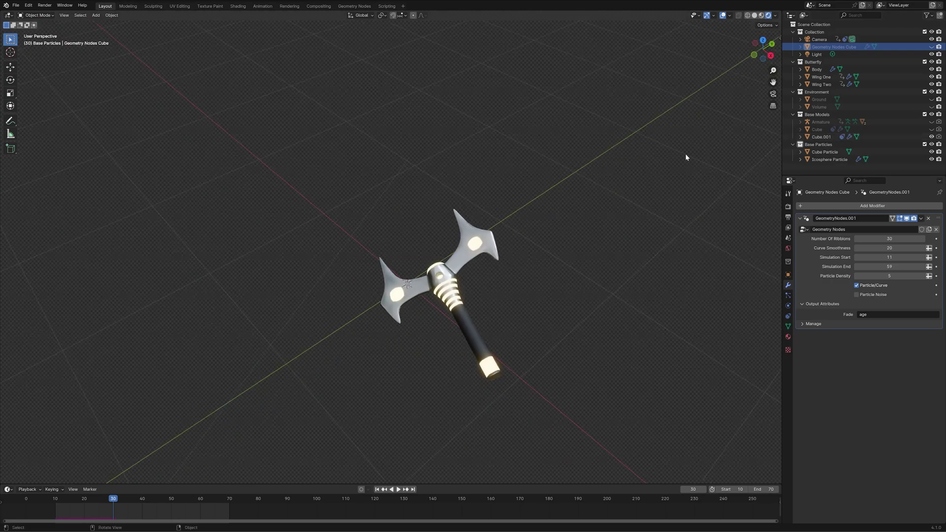
{"action": "left_click", "coordinate": [932, 107]}
{"action": "left_click", "coordinate": [932, 107]}
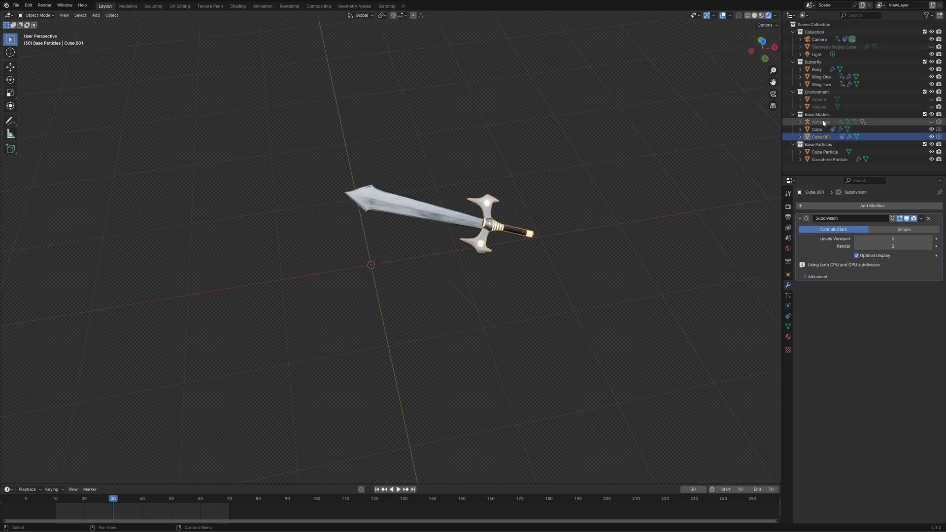
{"action": "left_click", "coordinate": [894, 124]}
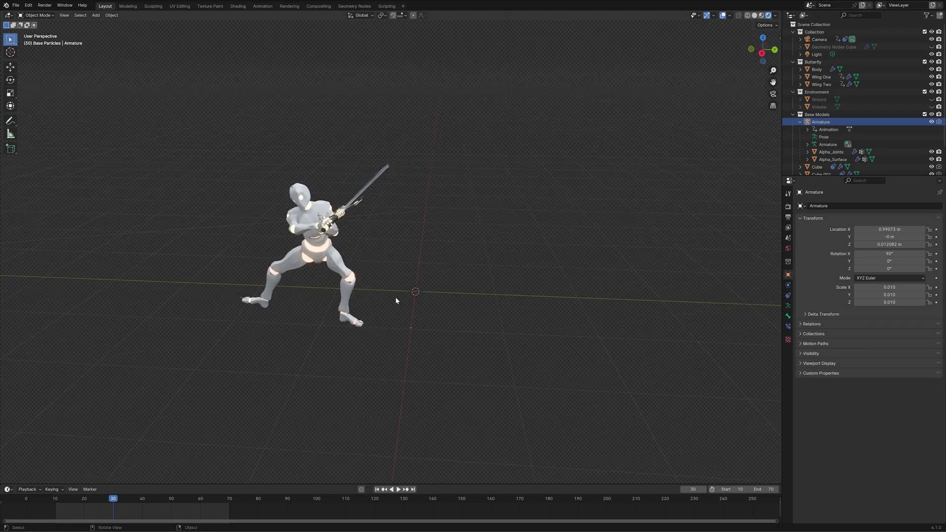
Play the character's sword-swing animation, stop it at frame 40 and select the Alpha_Surface mesh.
{"action": "middle_click_drag", "start_coordinate": [328, 293], "coordinate": [347, 296]}
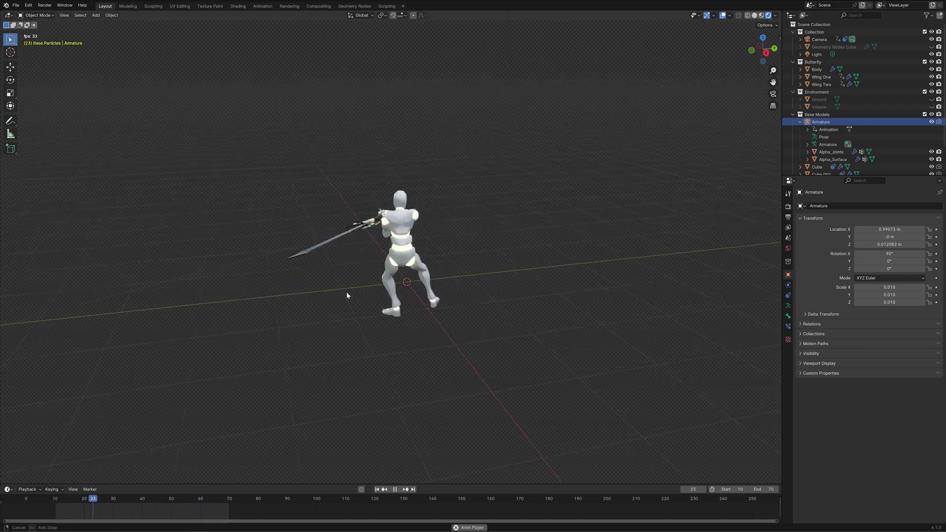
{"action": "key", "text": "space"}
{"action": "left_click", "coordinate": [271, 301]}
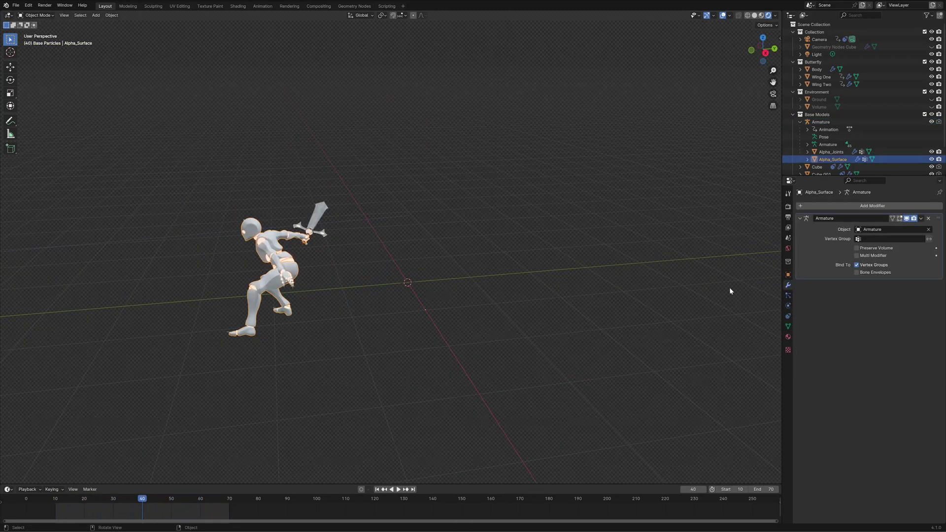
Select the sword hilt Cube.001 and display its Child Of constraint.
{"action": "left_click", "coordinate": [310, 233]}
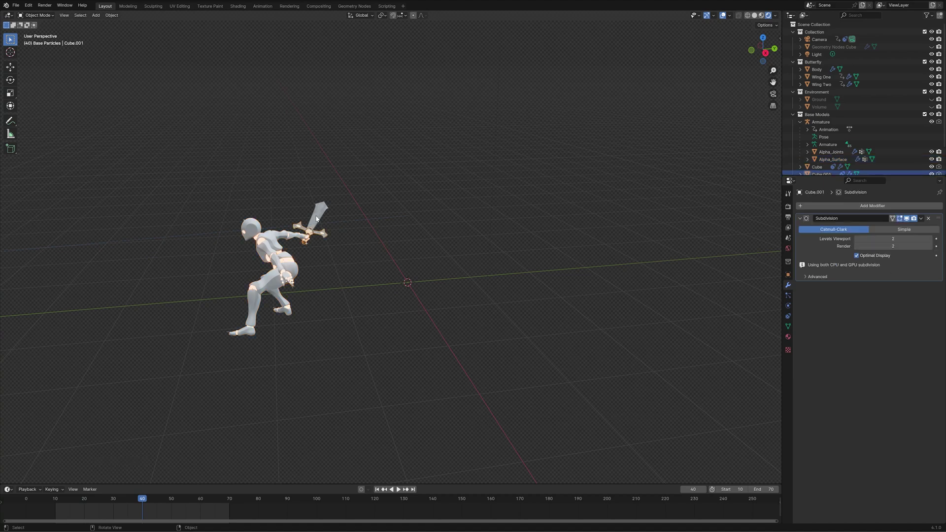
{"action": "left_click", "coordinate": [310, 233]}
{"action": "left_click", "coordinate": [306, 239]}
{"action": "left_click", "coordinate": [314, 224]}
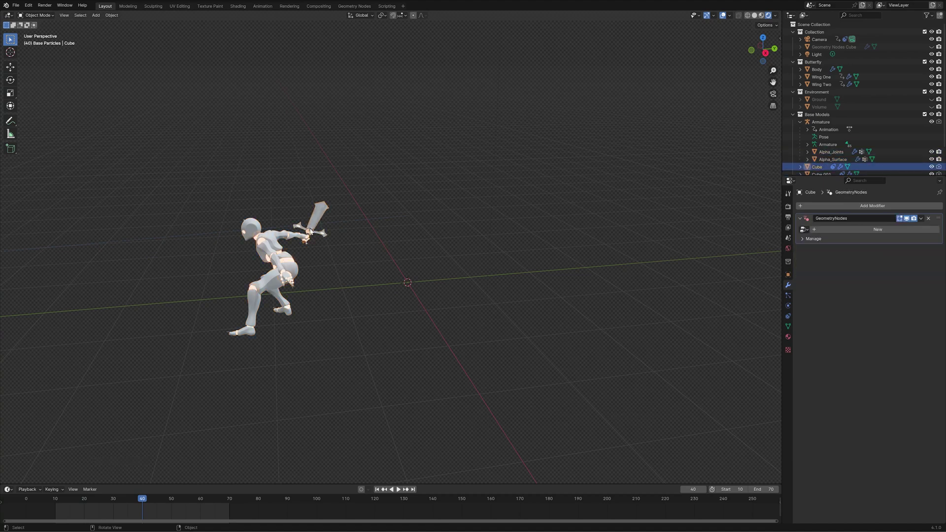
{"action": "left_click", "coordinate": [316, 237]}
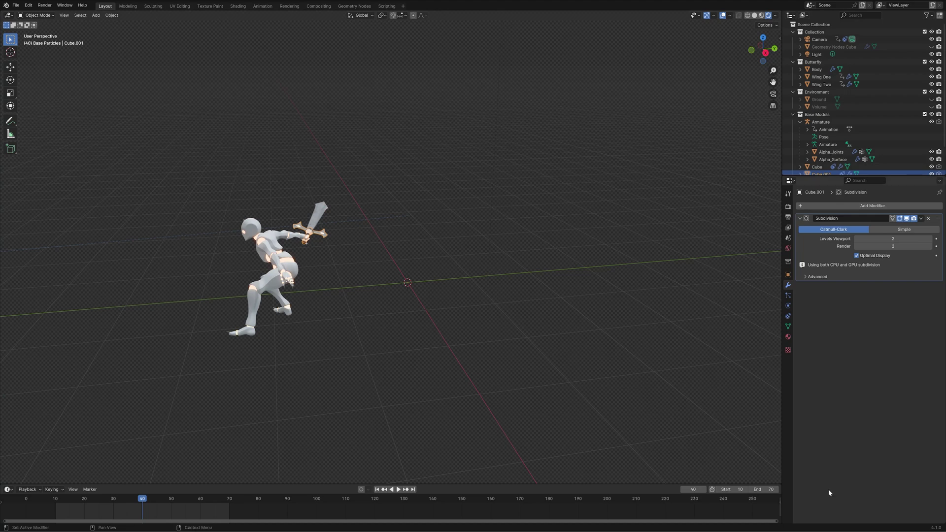
{"action": "left_click", "coordinate": [788, 306]}
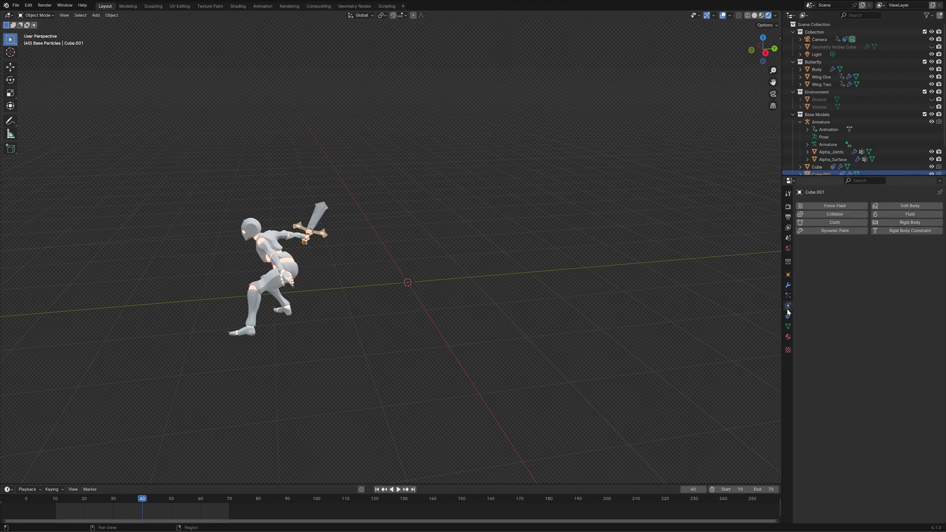
{"action": "left_click", "coordinate": [788, 315]}
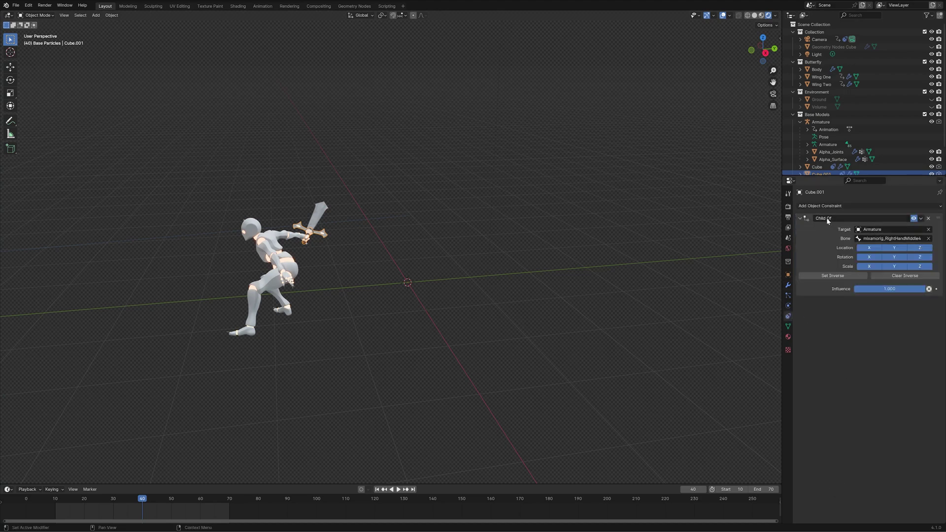
Inspect how the hilt sits in the character's hand and select the blade Cube to view its Child Of constraint.
{"action": "middle_click_drag", "start_coordinate": [297, 297], "coordinate": [501, 306]}
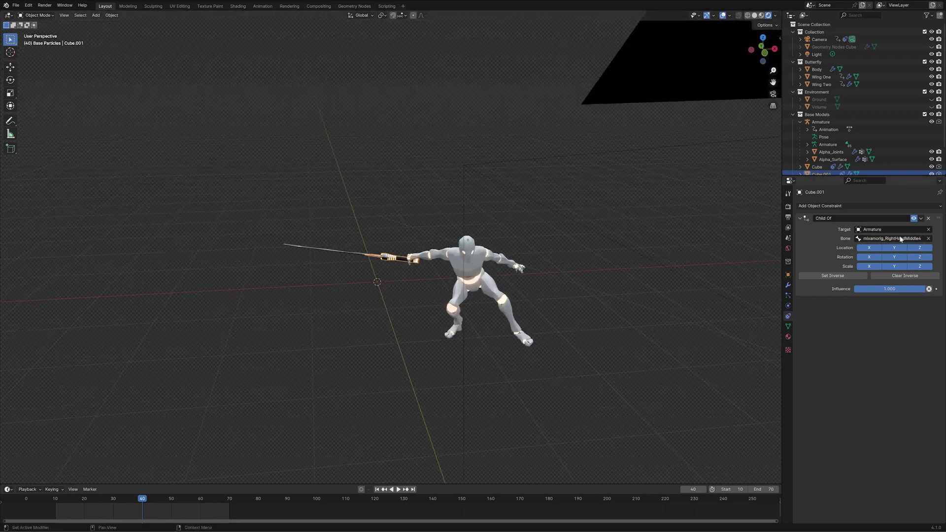
{"action": "scroll", "coordinate": [254, 335], "scroll_direction": "up", "scroll_amount": 5}
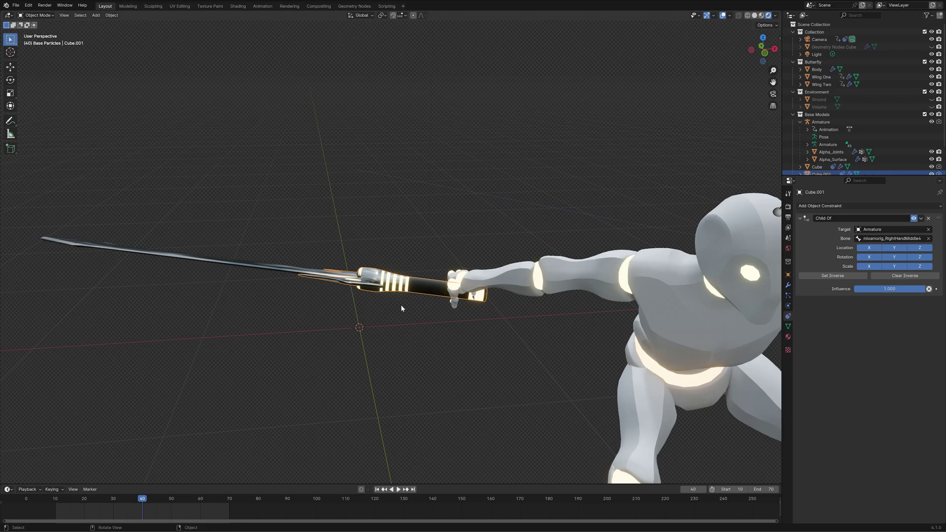
{"action": "middle_click_drag", "start_coordinate": [402, 308], "coordinate": [530, 280]}
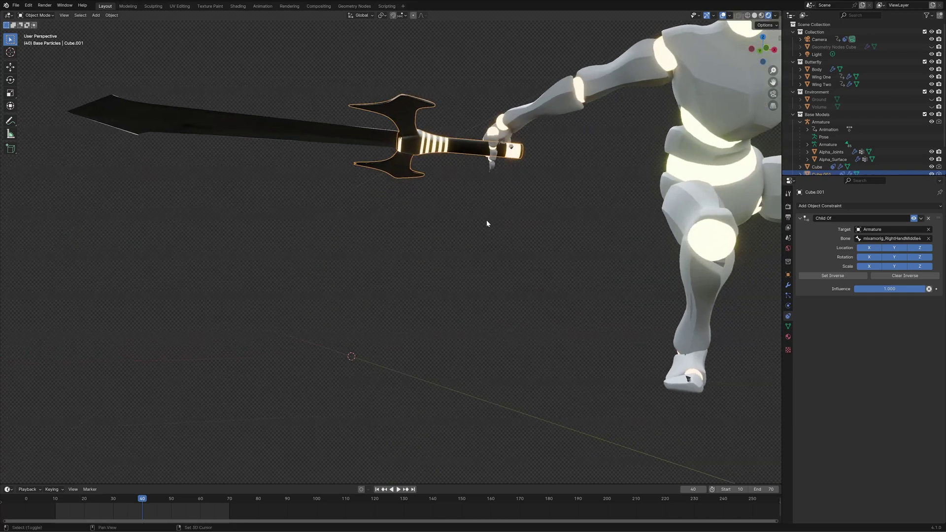
{"action": "middle_click_drag", "start_coordinate": [487, 220], "coordinate": [407, 263], "text": "shift"}
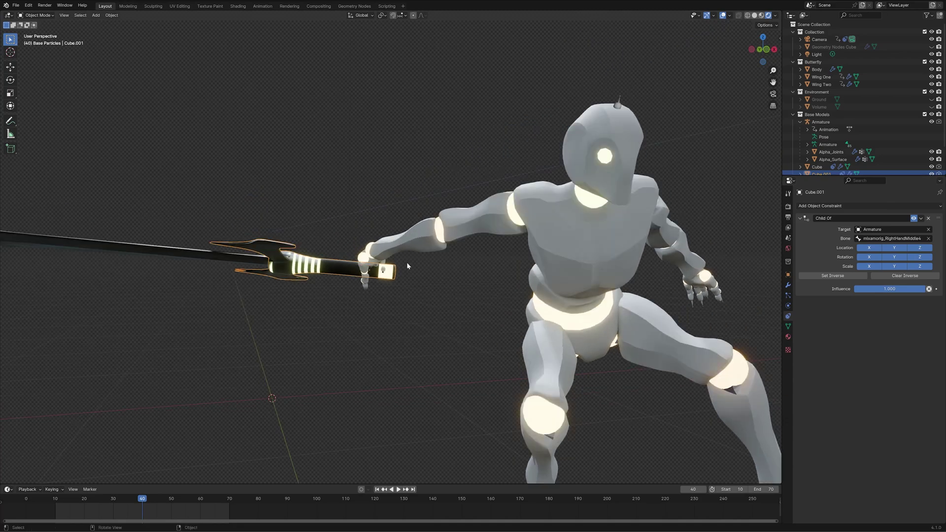
{"action": "left_click", "coordinate": [260, 261]}
{"action": "scroll", "coordinate": [273, 283], "scroll_direction": "down", "scroll_amount": 3}
{"action": "middle_click_drag", "start_coordinate": [273, 283], "coordinate": [270, 283]}
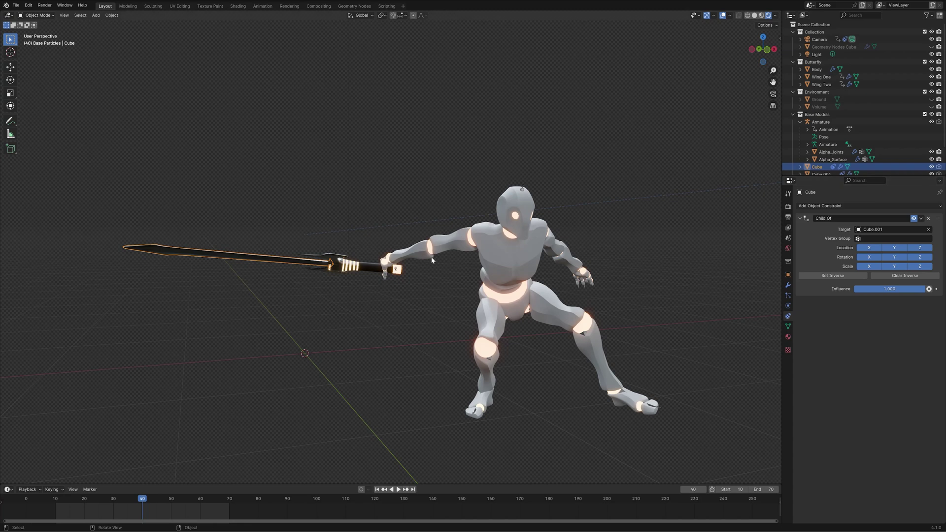
Select the hilt Cube.001 again and display its object transform properties.
{"action": "left_click_drag", "start_coordinate": [423, 291], "coordinate": [424, 293]}
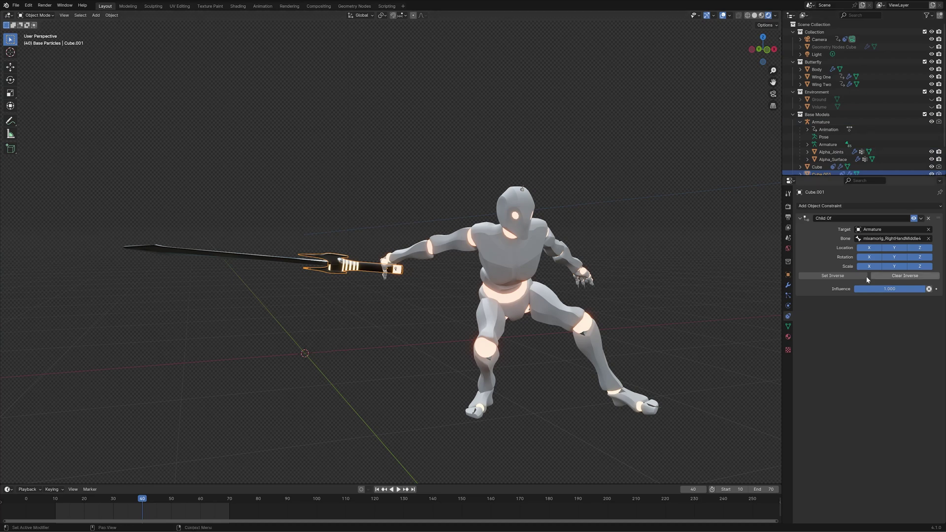
{"action": "left_click", "coordinate": [788, 275]}
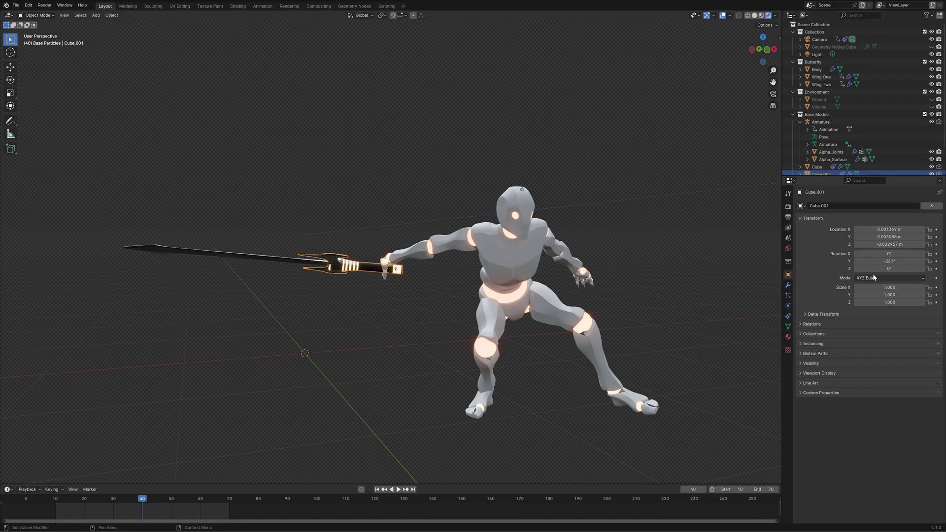
Hide the Base Models collection, then unhide the Geometry Nodes Cube and select it with its modifier settings displayed.
{"action": "middle_click_drag", "start_coordinate": [221, 392], "coordinate": [299, 313]}
{"action": "left_click_drag", "start_coordinate": [226, 278], "coordinate": [503, 416]}
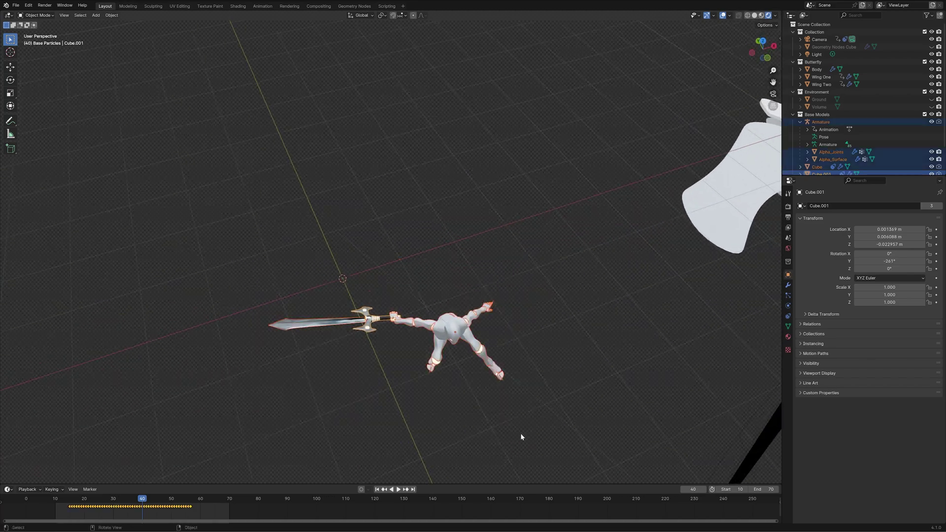
{"action": "middle_click_drag", "start_coordinate": [520, 433], "coordinate": [390, 346]}
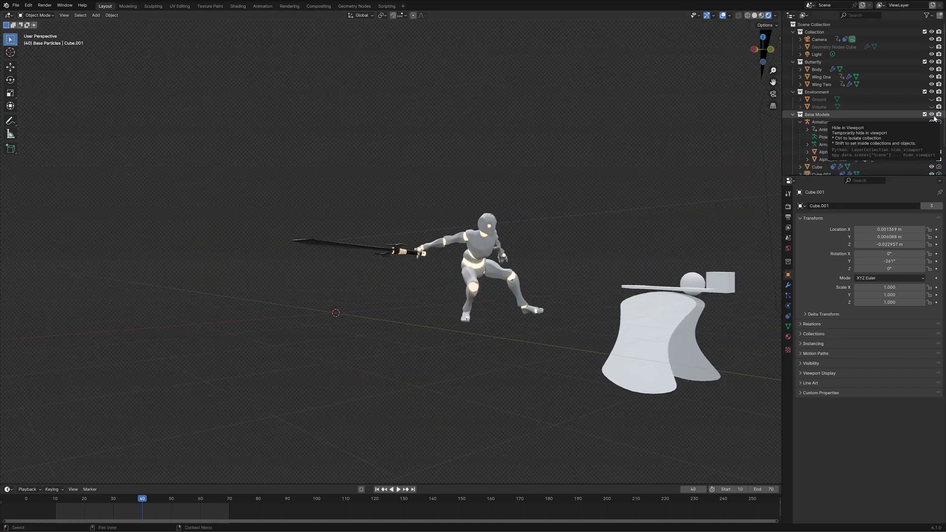
{"action": "left_click", "coordinate": [932, 115]}
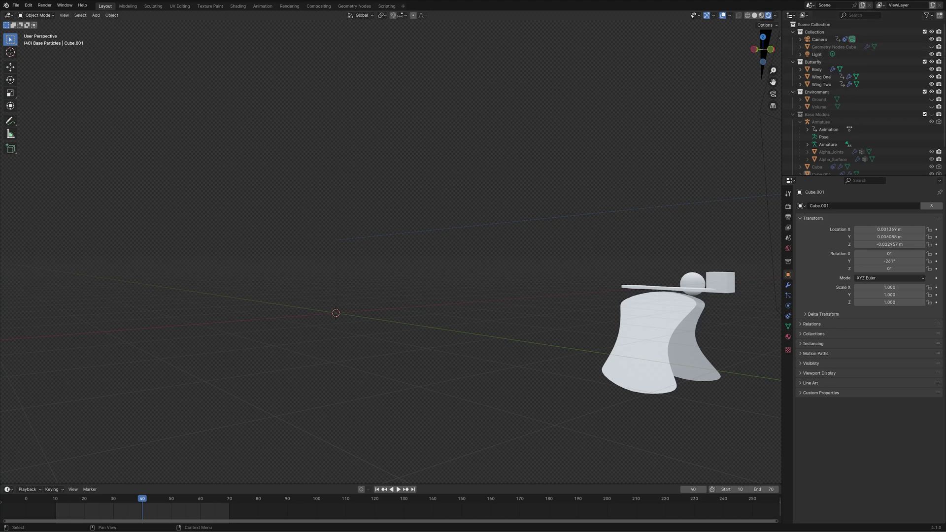
{"action": "left_click", "coordinate": [931, 47]}
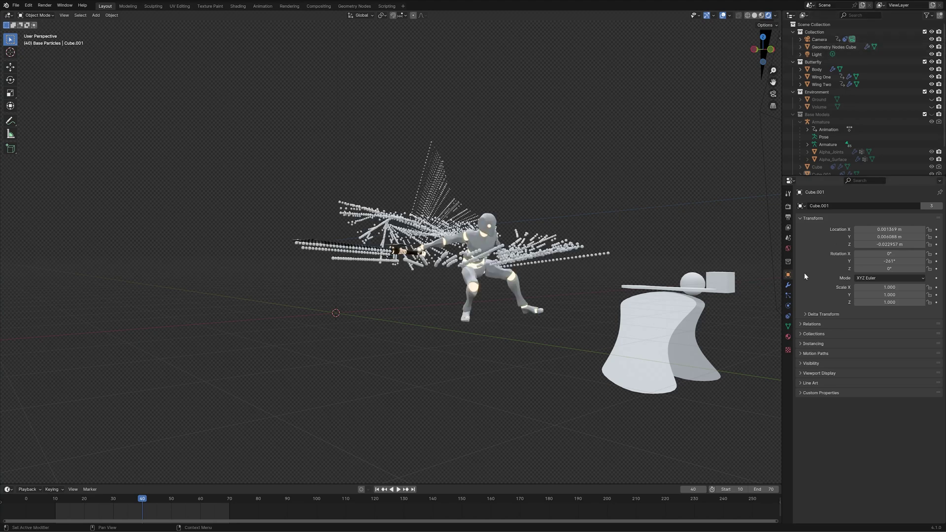
{"action": "left_click", "coordinate": [788, 284]}
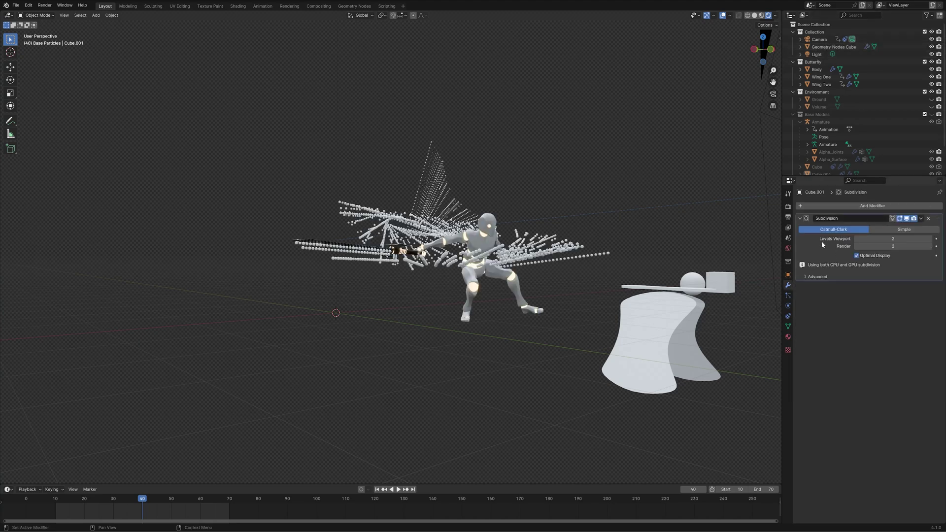
{"action": "left_click", "coordinate": [488, 237]}
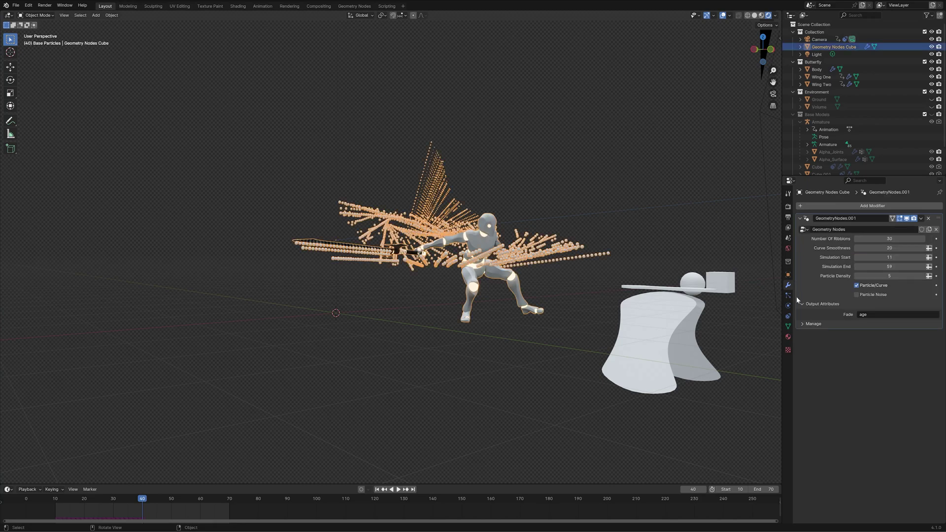
Switch the GeometryNodes.001 modifier's viewport display off and back on to compare the plain base cube with the trail effect.
{"action": "left_click", "coordinate": [907, 219]}
{"action": "middle_click_drag", "start_coordinate": [369, 329], "coordinate": [277, 340]}
{"action": "left_click", "coordinate": [880, 206]}
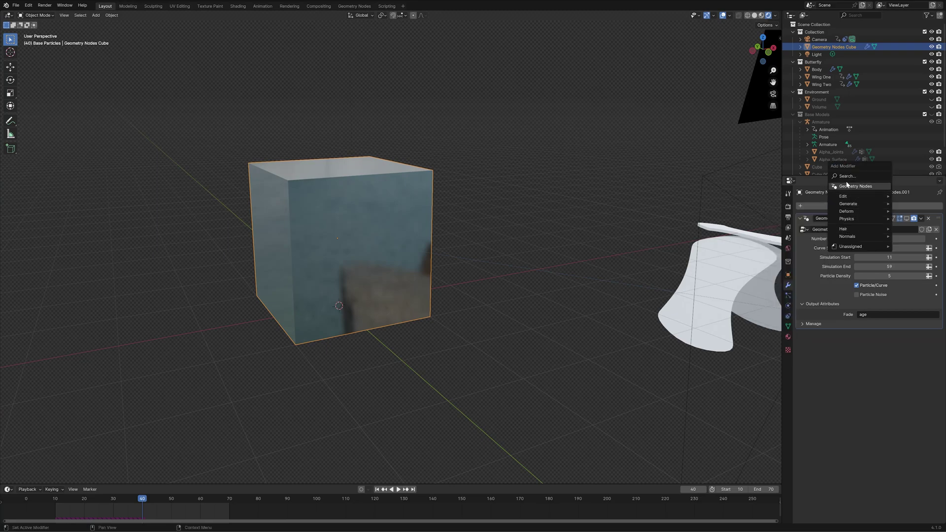
{"action": "scroll", "coordinate": [349, 275], "scroll_direction": "up", "scroll_amount": 3}
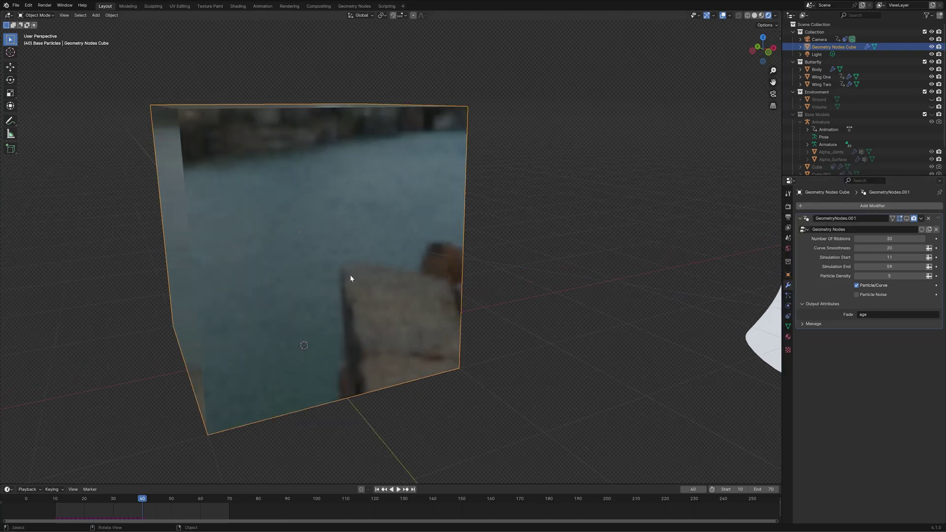
{"action": "middle_click_drag", "start_coordinate": [350, 274], "coordinate": [341, 277]}
{"action": "scroll", "coordinate": [340, 278], "scroll_direction": "down", "scroll_amount": 3}
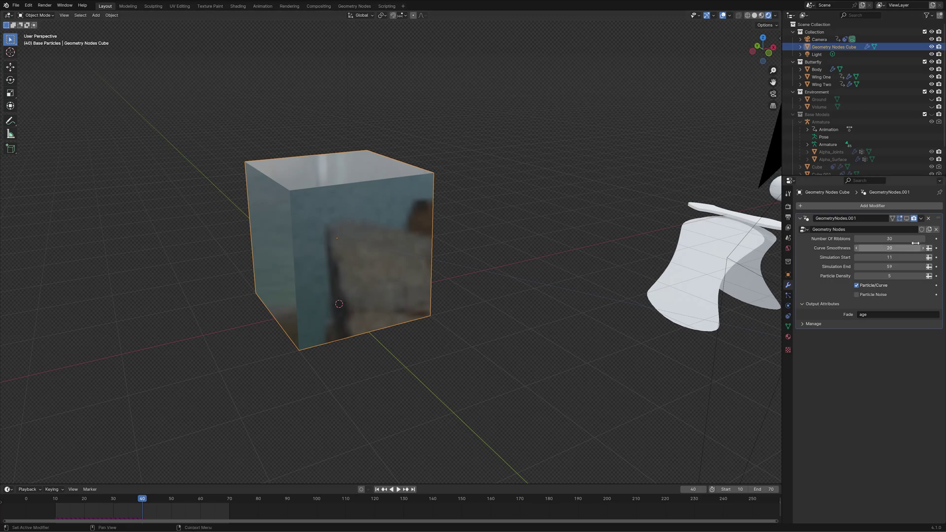
{"action": "left_click", "coordinate": [906, 218]}
{"action": "scroll", "coordinate": [346, 291], "scroll_direction": "up", "scroll_amount": 4}
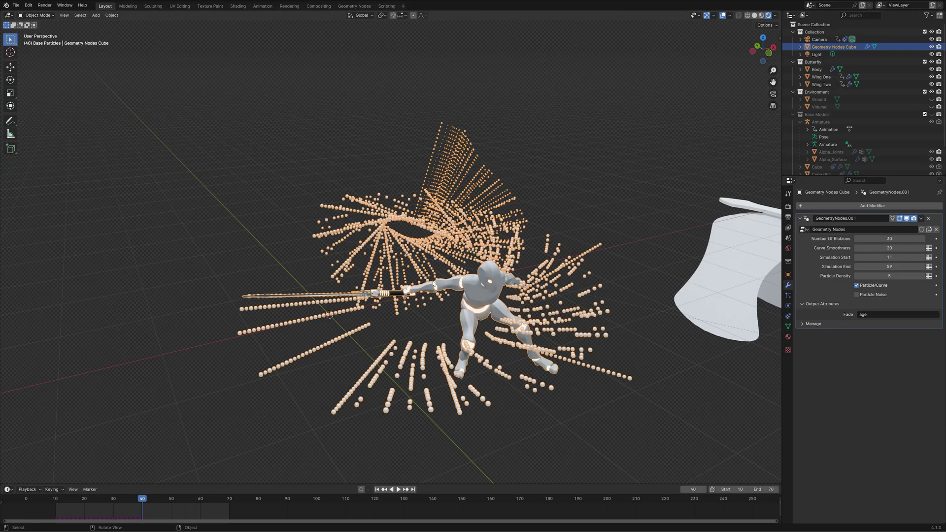
{"action": "middle_click_drag", "start_coordinate": [311, 315], "coordinate": [501, 285]}
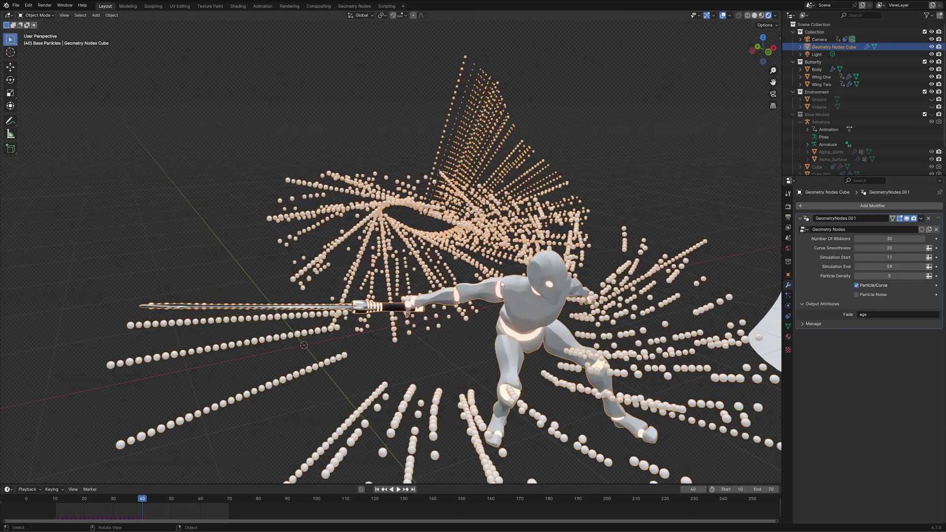
Open the Geometry Nodes workspace, move the Object Info node up slightly and reveal its hidden sockets.
{"action": "left_click", "coordinate": [364, 7]}
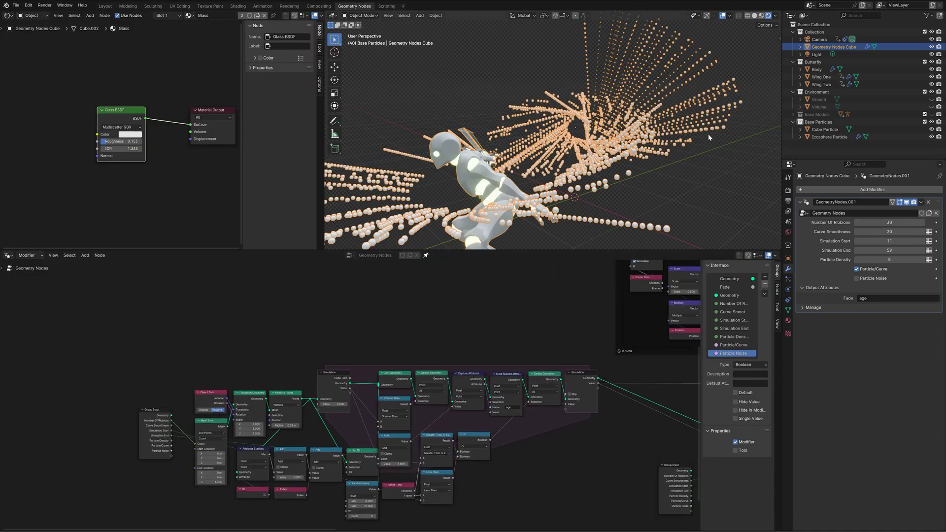
{"action": "scroll", "coordinate": [209, 324], "scroll_direction": "up", "scroll_amount": 3}
{"action": "left_click_drag", "start_coordinate": [239, 341], "coordinate": [239, 303]}
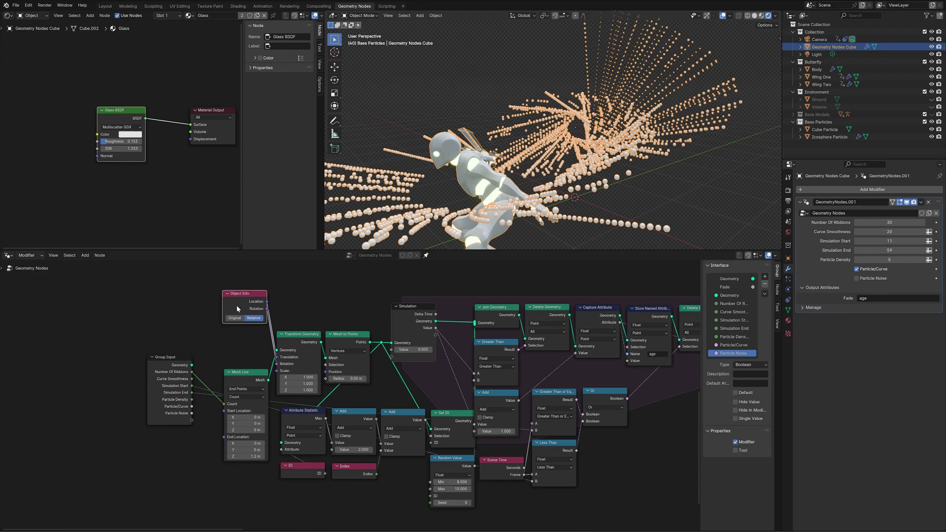
{"action": "key", "text": "ctrl+h"}
{"action": "scroll", "coordinate": [232, 307], "scroll_direction": "up", "scroll_amount": 1}
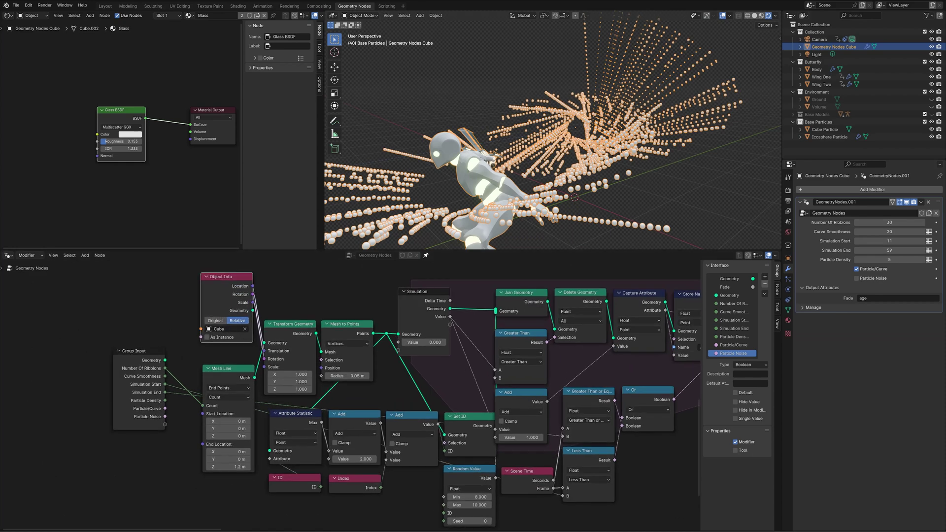
Rename the blade Cube as Sword and the hilt Cube.001 as Sheath in the Base Models collection.
{"action": "left_click", "coordinate": [794, 114]}
{"action": "double_click", "coordinate": [818, 126]}
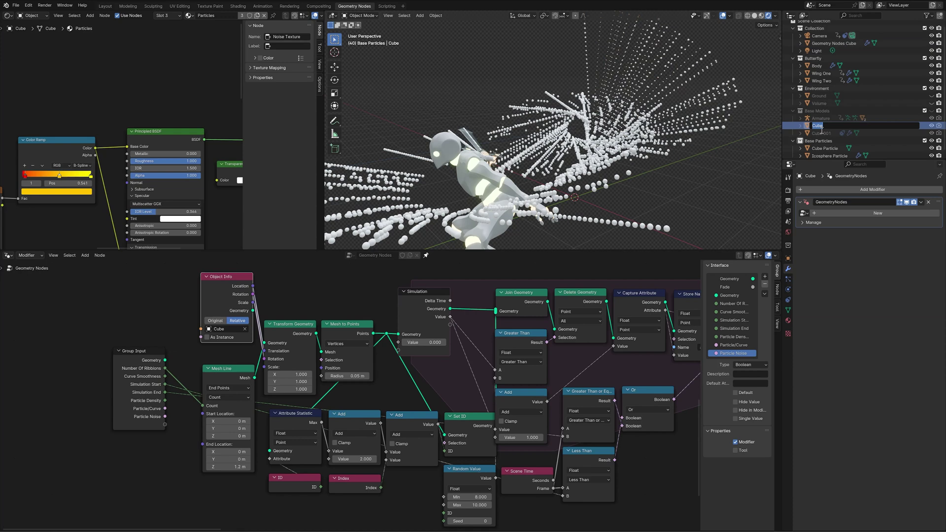
{"action": "type", "text": "Sword"}
{"action": "key", "text": "Return"}
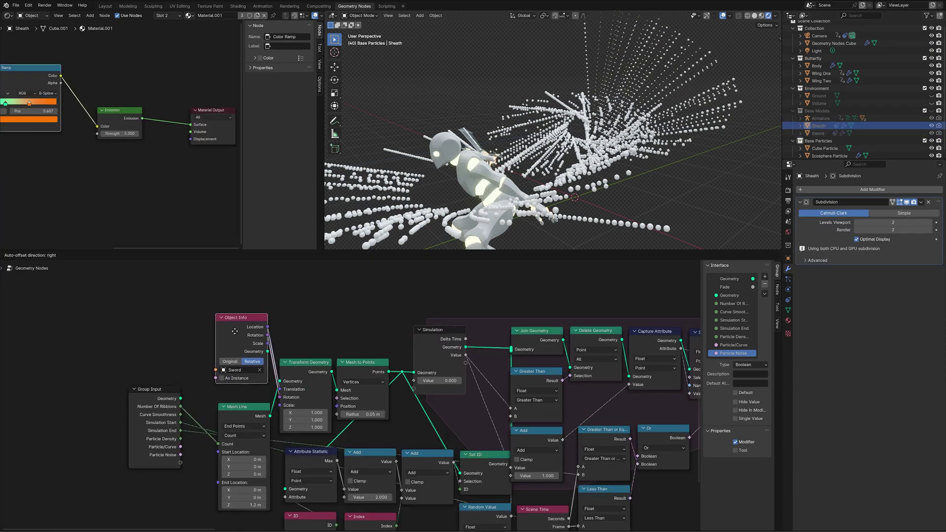
Move the Mesh Line node just below Object Info and align the Group Input's Number Of Ribbons output with its Count input.
{"action": "scroll", "coordinate": [307, 312], "scroll_direction": "up", "scroll_amount": 1}
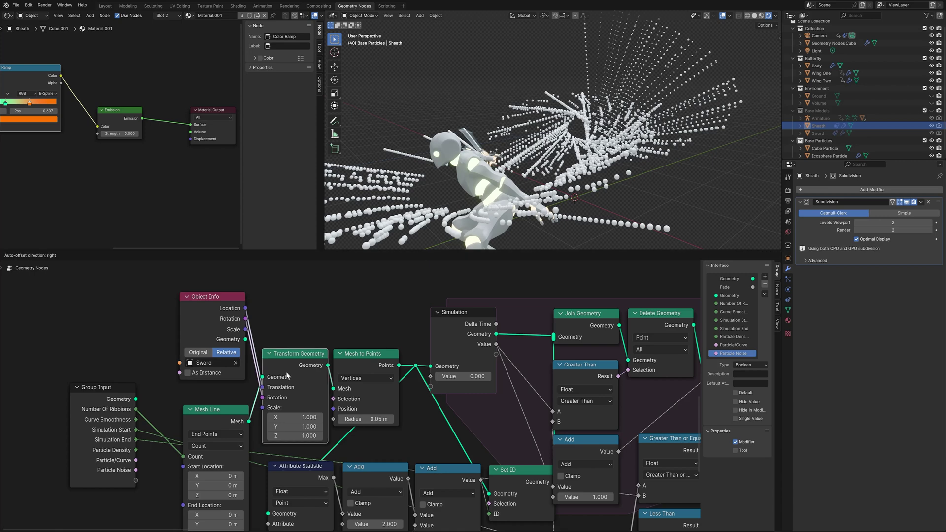
{"action": "left_click_drag", "start_coordinate": [206, 417], "coordinate": [203, 400]}
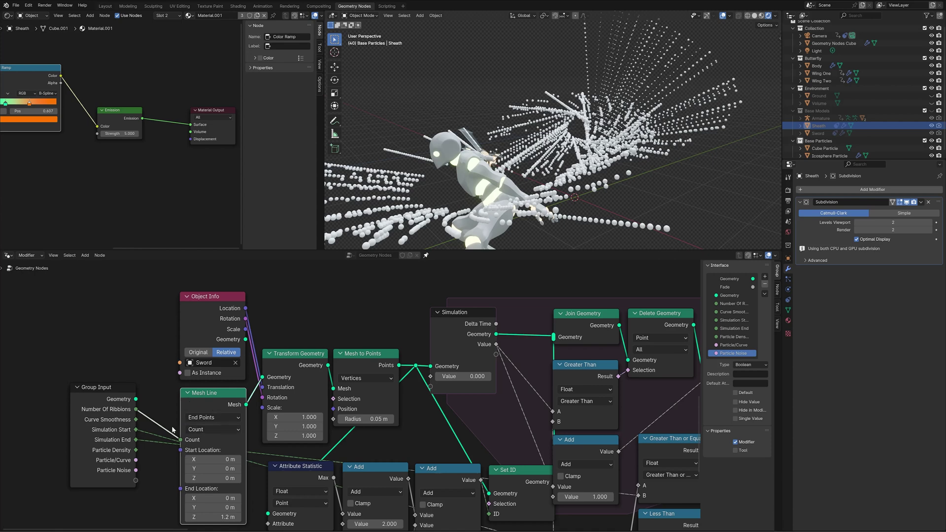
{"action": "left_click_drag", "start_coordinate": [104, 416], "coordinate": [99, 446]}
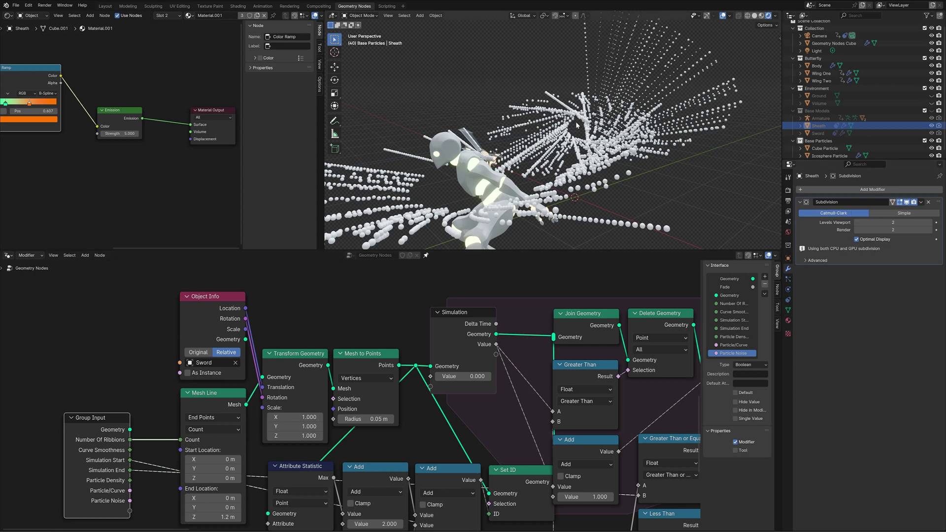
Select the trail object, turn off Particle/Curve and set Number Of Ribbons to 9, viewing the trail at frame 30.
{"action": "left_click", "coordinate": [504, 203]}
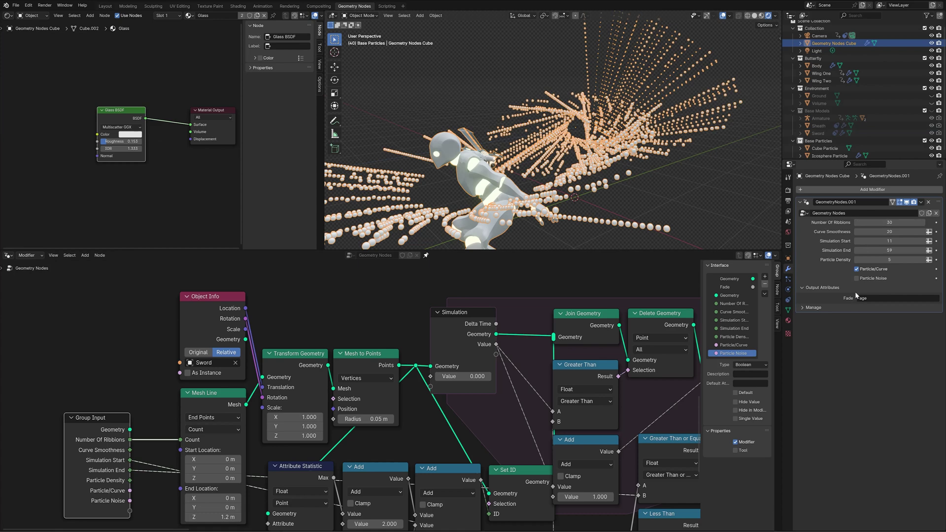
{"action": "left_click", "coordinate": [856, 269]}
{"action": "scroll", "coordinate": [586, 164], "scroll_direction": "down", "scroll_amount": 2}
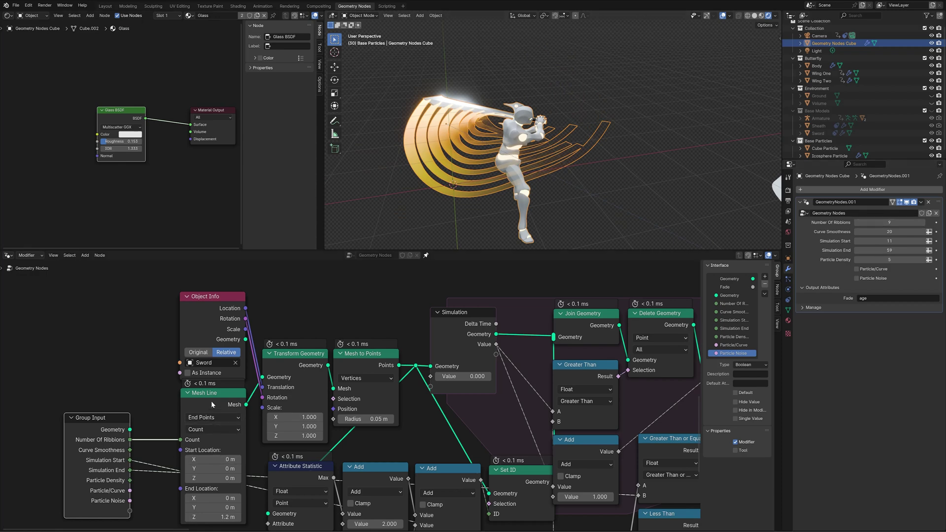
Adjust the Mesh Line and Transform Geometry node positions and preview the Transform Geometry output with a Viewer node.
{"action": "left_click_drag", "start_coordinate": [214, 401], "coordinate": [211, 406]}
{"action": "scroll", "coordinate": [272, 409], "scroll_direction": "up", "scroll_amount": 1}
{"action": "mouse_move", "coordinate": [291, 375]}
{"action": "left_mouse_down"}
{"action": "mouse_move", "coordinate": [294, 362]}
{"action": "mouse_move", "coordinate": [285, 362]}
{"action": "mouse_move", "coordinate": [304, 371]}
{"action": "left_mouse_up"}
{"action": "left_click", "coordinate": [294, 361], "text": "ctrl+shift"}
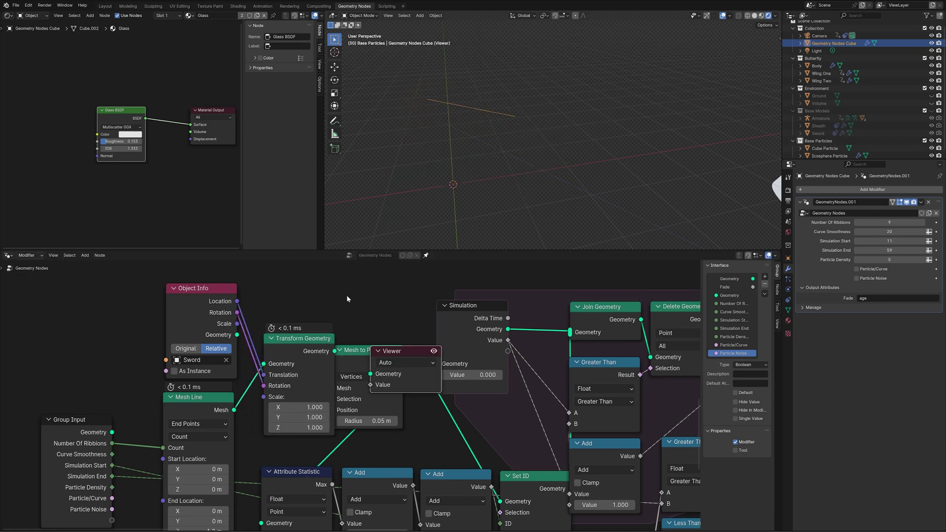
Mute the Transform Geometry node to inspect the line without the Sword's transform, and unmute it to compare.
{"action": "mouse_move", "coordinate": [289, 351]}
{"action": "left_mouse_down"}
{"action": "mouse_move", "coordinate": [279, 330]}
{"action": "mouse_move", "coordinate": [290, 348]}
{"action": "left_mouse_up"}
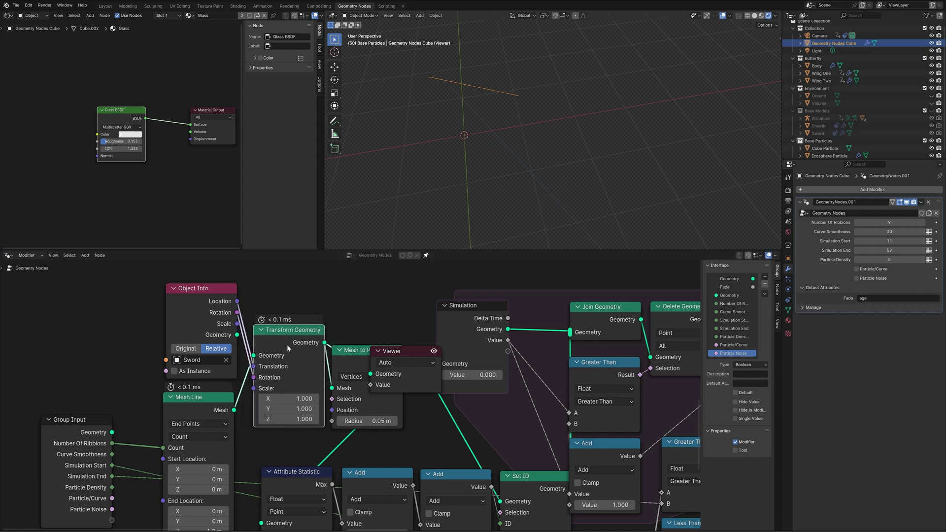
{"action": "key", "text": "m"}
{"action": "mouse_move", "coordinate": [442, 158]}
{"action": "middle_mouse_down"}
{"action": "mouse_move", "coordinate": [464, 70]}
{"action": "mouse_move", "coordinate": [440, 131]}
{"action": "middle_mouse_up"}
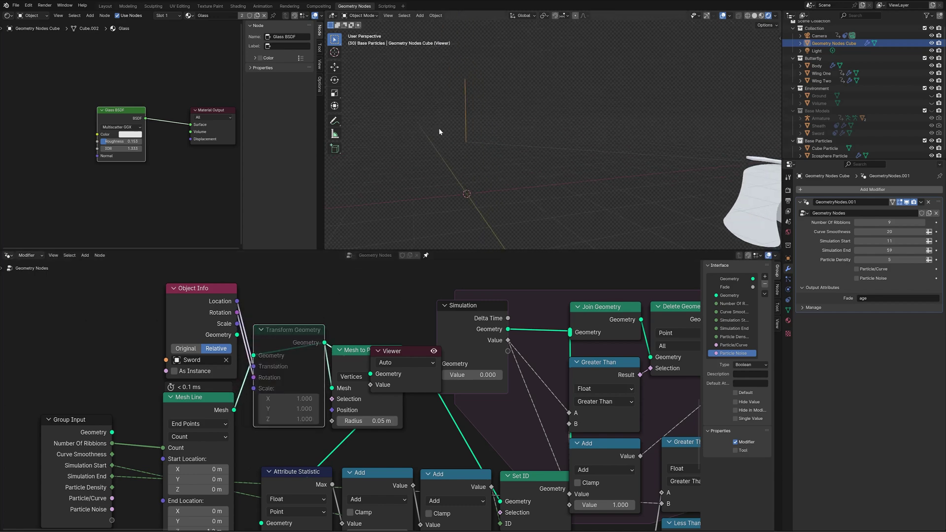
{"action": "left_click_drag", "start_coordinate": [203, 326], "coordinate": [200, 320]}
{"action": "left_click", "coordinate": [296, 348]}
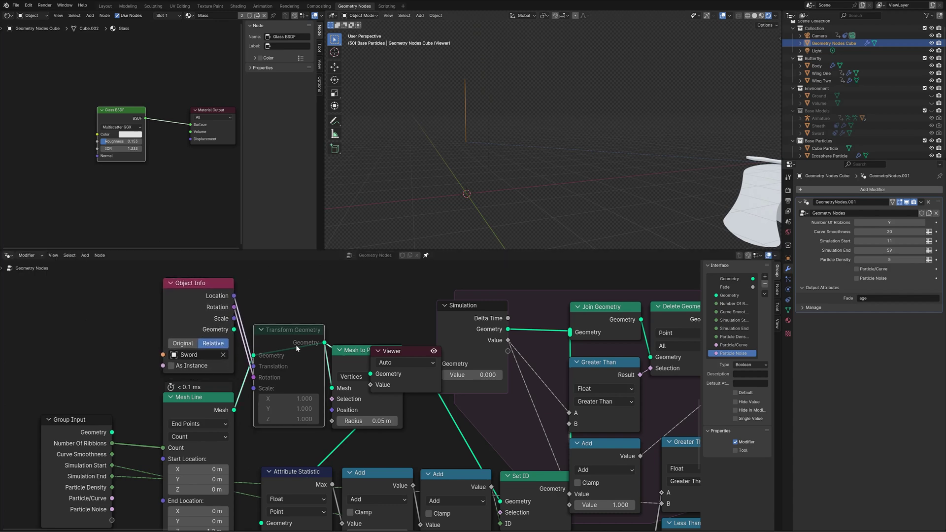
{"action": "mouse_move", "coordinate": [171, 296]}
{"action": "left_mouse_down"}
{"action": "mouse_move", "coordinate": [119, 295]}
{"action": "mouse_move", "coordinate": [168, 293]}
{"action": "left_mouse_up"}
{"action": "left_click", "coordinate": [295, 351]}
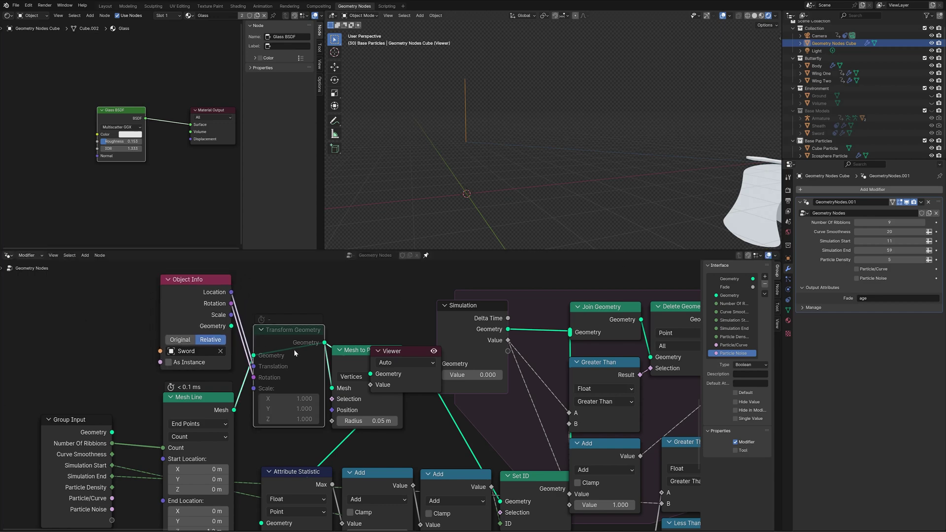
{"action": "key", "text": "m"}
{"action": "middle_click_drag", "start_coordinate": [463, 148], "coordinate": [438, 135]}
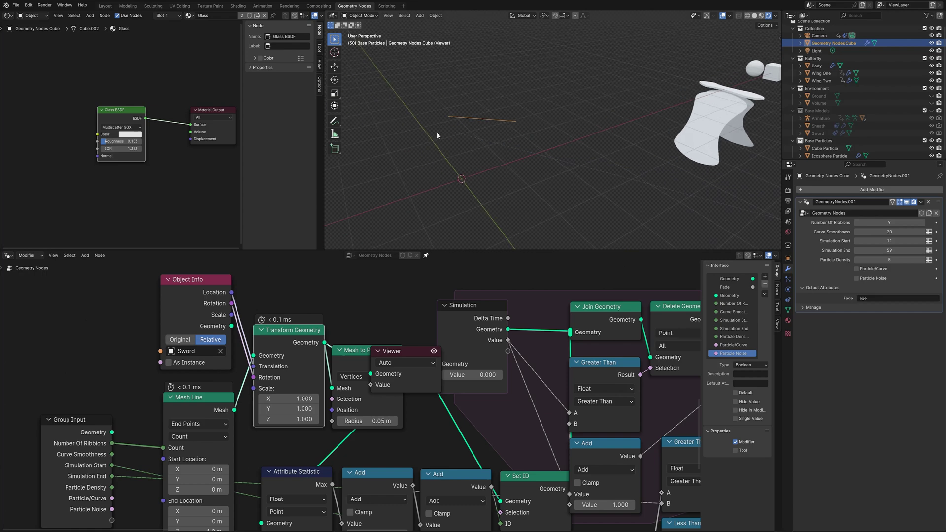
Move the Viewer node clear of the simulation, preview the Mesh to Points output in it and set Number Of Ribbons to 10.
{"action": "left_click_drag", "start_coordinate": [394, 351], "coordinate": [397, 289]}
{"action": "scroll", "coordinate": [344, 352], "scroll_direction": "down", "scroll_amount": 1}
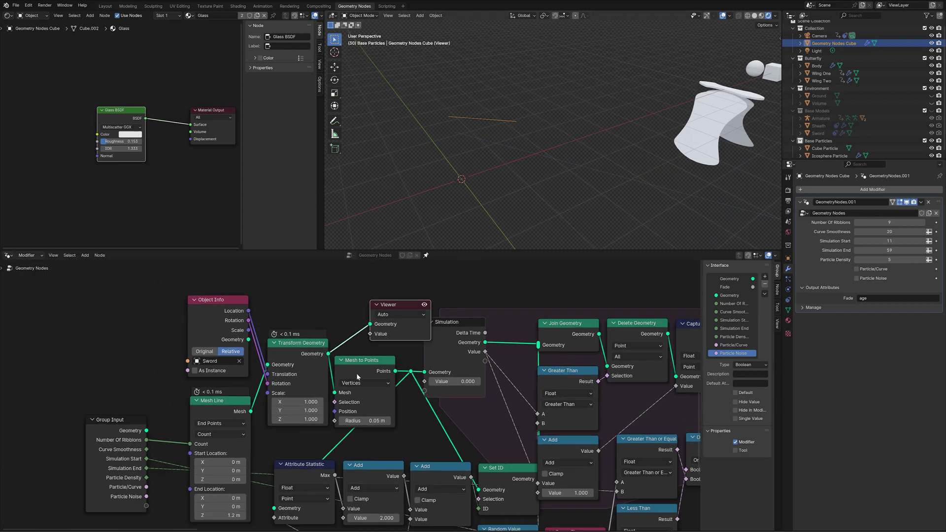
{"action": "left_click_drag", "start_coordinate": [359, 370], "coordinate": [361, 353]}
{"action": "left_click_drag", "start_coordinate": [407, 303], "coordinate": [464, 286]}
{"action": "left_click_drag", "start_coordinate": [464, 286], "coordinate": [463, 288]}
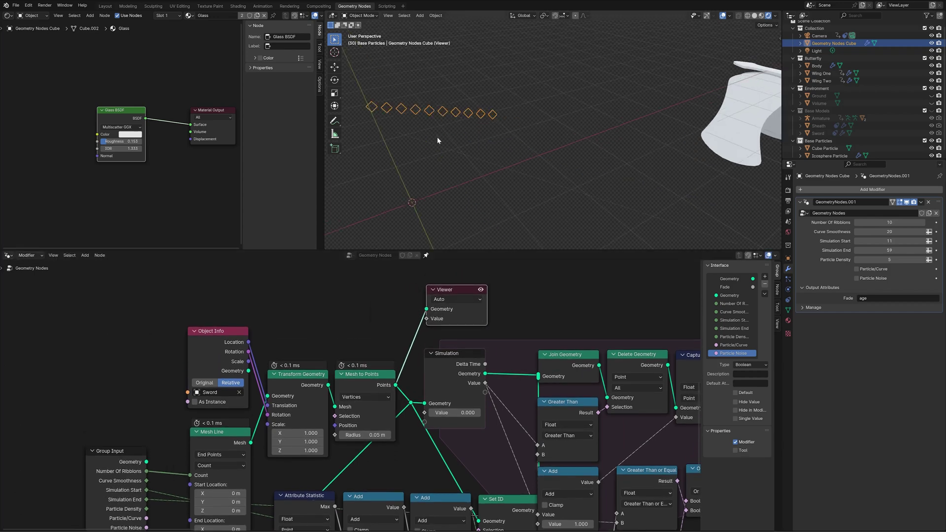
{"action": "left_click_drag", "start_coordinate": [340, 380], "coordinate": [340, 376]}
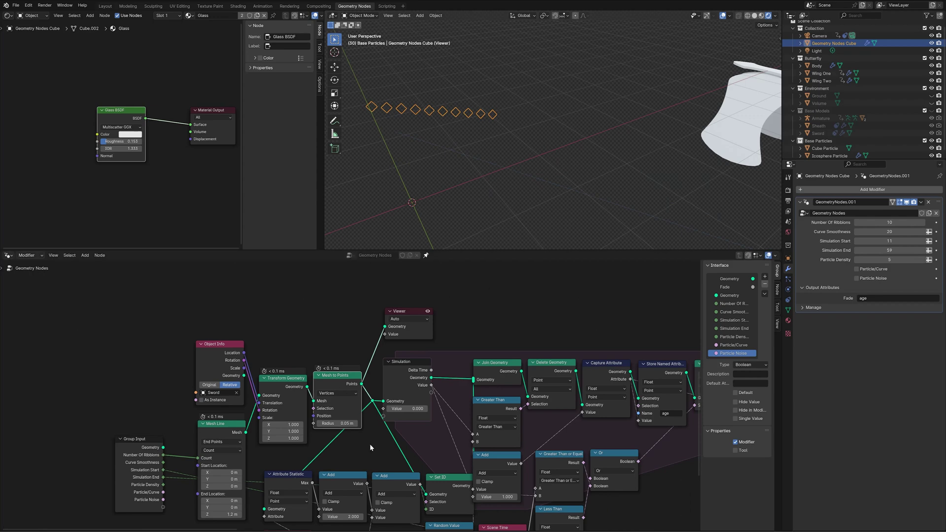
Select the lower node cluster from Attribute Statistic to Set ID and Random Value and shift it slightly.
{"action": "middle_click_drag", "start_coordinate": [366, 441], "coordinate": [344, 383]}
{"action": "scroll", "coordinate": [344, 384], "scroll_direction": "down", "scroll_amount": 1}
{"action": "left_click_drag", "start_coordinate": [250, 403], "coordinate": [424, 512]}
{"action": "key", "text": "g"}
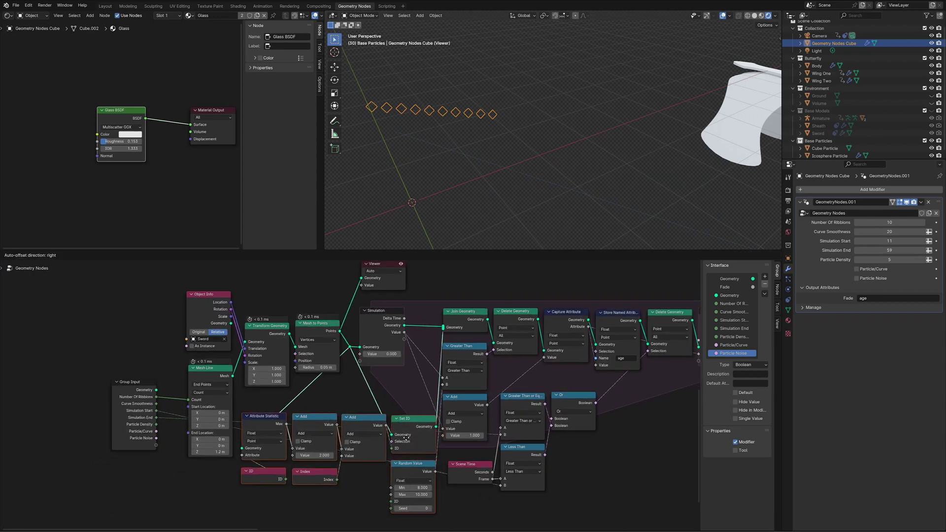
{"action": "left_click", "coordinate": [407, 436]}
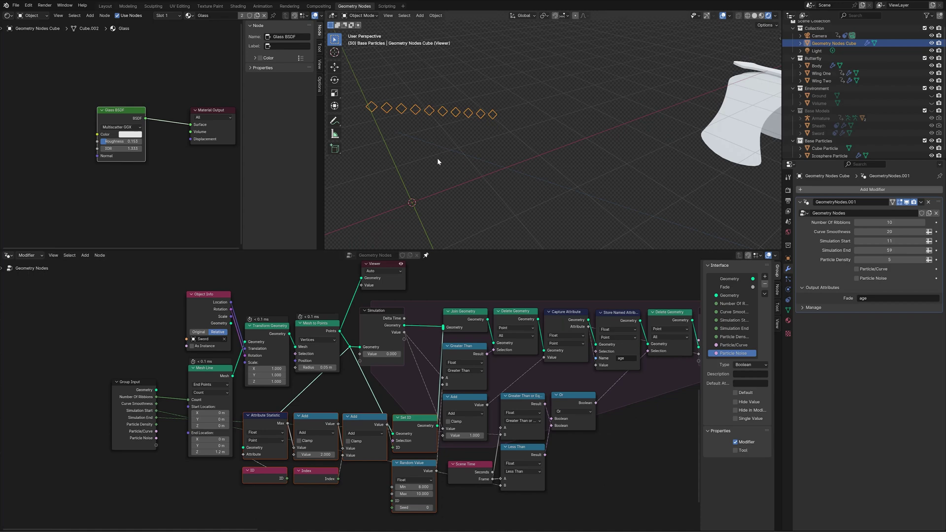
Examine the simulation zone's node chain and its connection to the Points to Curves section.
{"action": "middle_click_drag", "start_coordinate": [638, 401], "coordinate": [521, 436]}
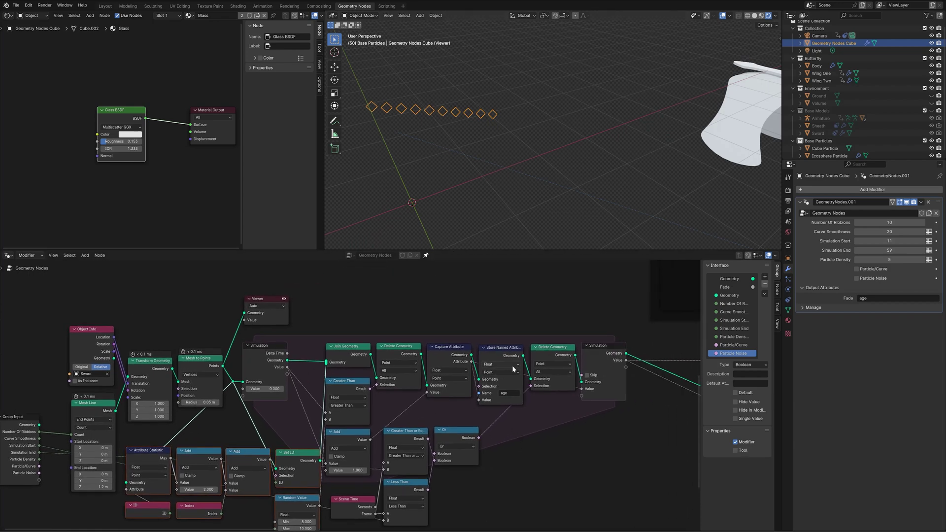
{"action": "scroll", "coordinate": [568, 395], "scroll_direction": "down", "scroll_amount": 2}
{"action": "scroll", "coordinate": [565, 392], "scroll_direction": "up", "scroll_amount": 2}
{"action": "middle_click_drag", "start_coordinate": [564, 392], "coordinate": [427, 395]}
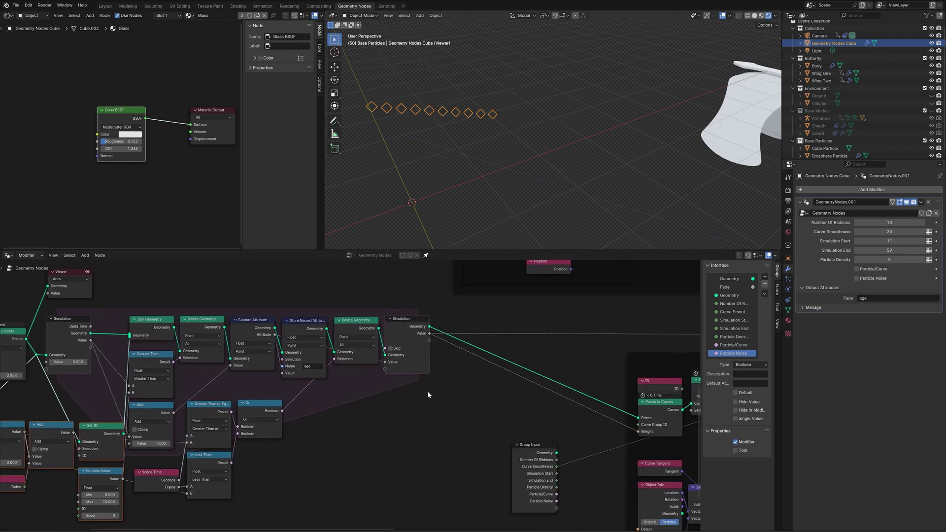
{"action": "key", "text": "Home"}
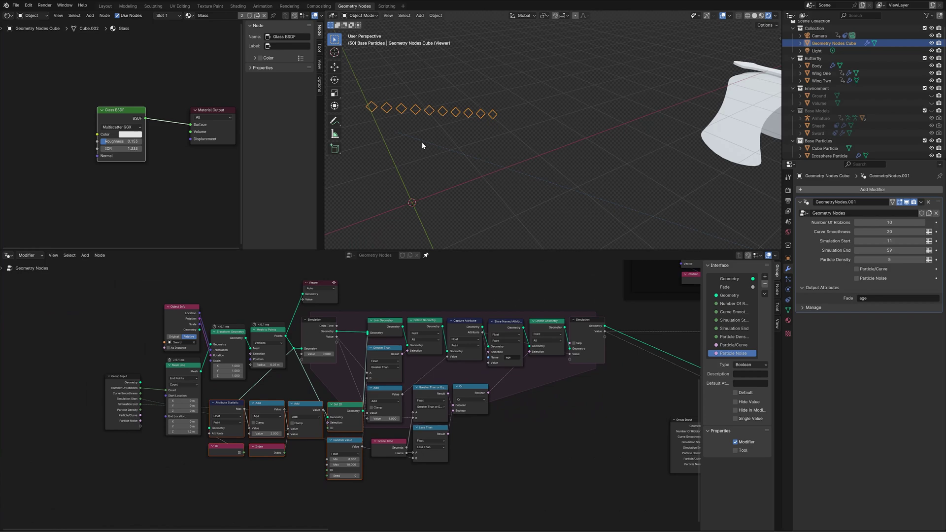
Nudge the Attribute Statistic, ID, two Add and Set ID nodes slightly in turn to trace how the point IDs are assigned.
{"action": "scroll", "coordinate": [285, 468], "scroll_direction": "up", "scroll_amount": 2}
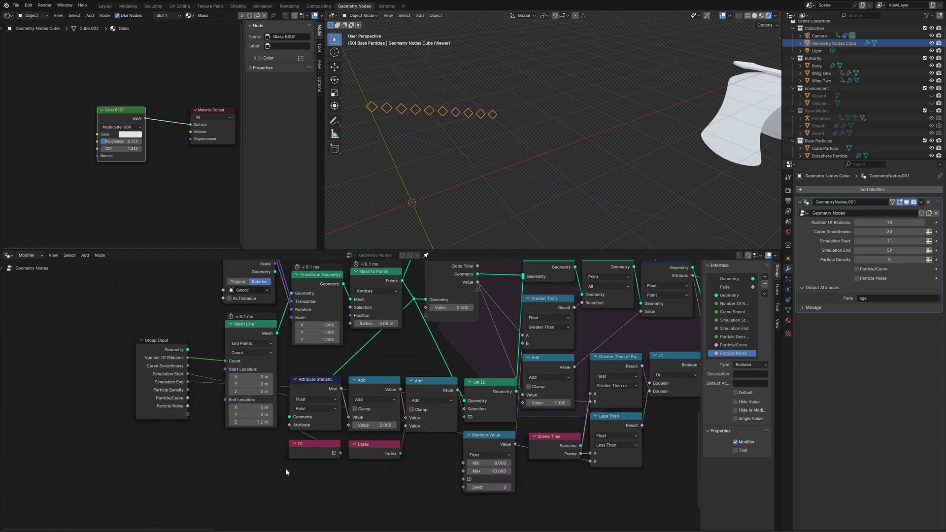
{"action": "left_click_drag", "start_coordinate": [302, 382], "coordinate": [317, 387]}
{"action": "left_click_drag", "start_coordinate": [321, 446], "coordinate": [320, 450]}
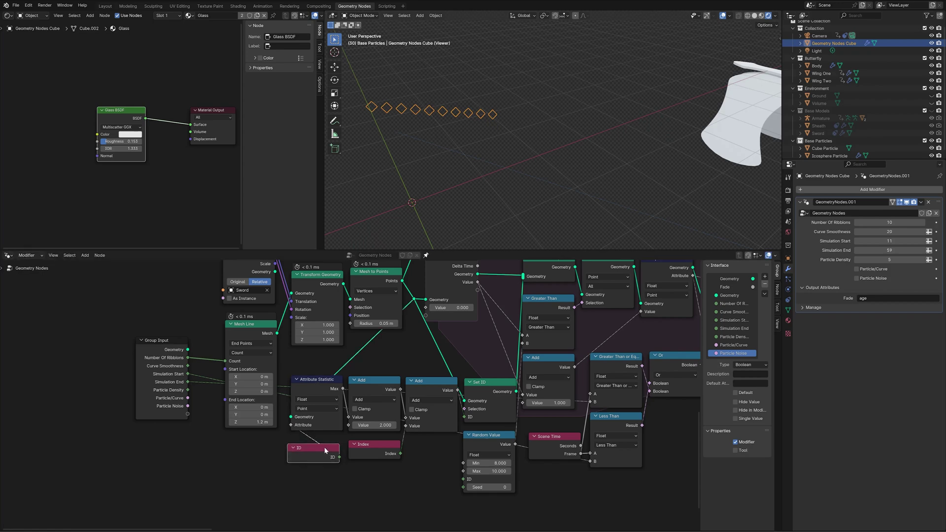
{"action": "left_click_drag", "start_coordinate": [372, 386], "coordinate": [369, 391]}
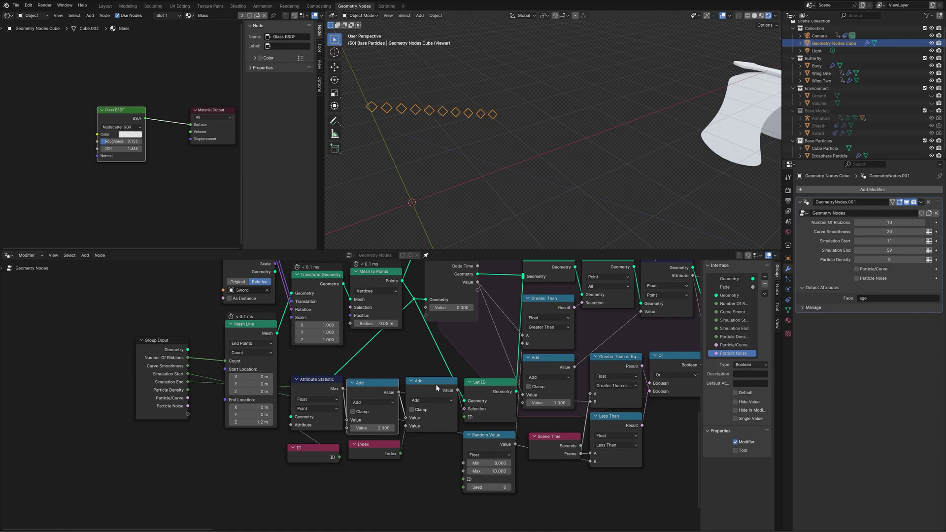
{"action": "left_click_drag", "start_coordinate": [436, 388], "coordinate": [433, 393]}
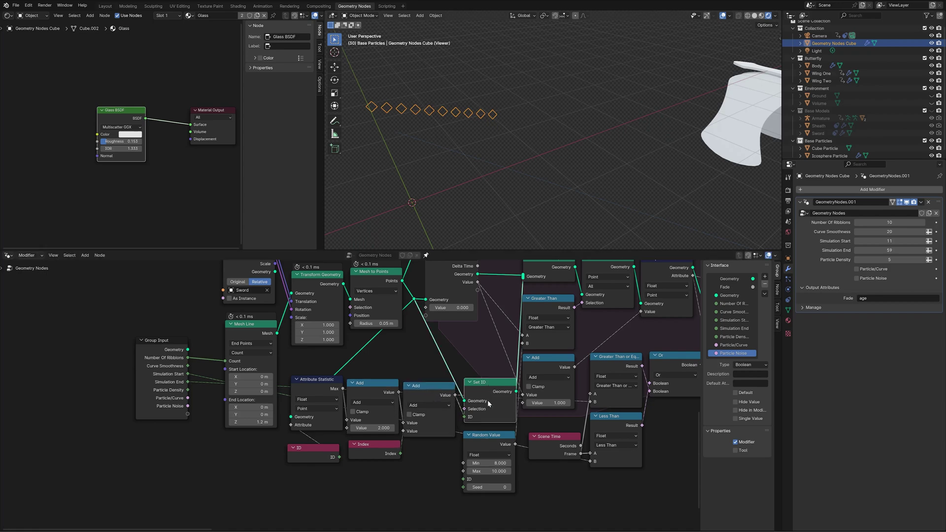
{"action": "left_click_drag", "start_coordinate": [489, 403], "coordinate": [483, 403]}
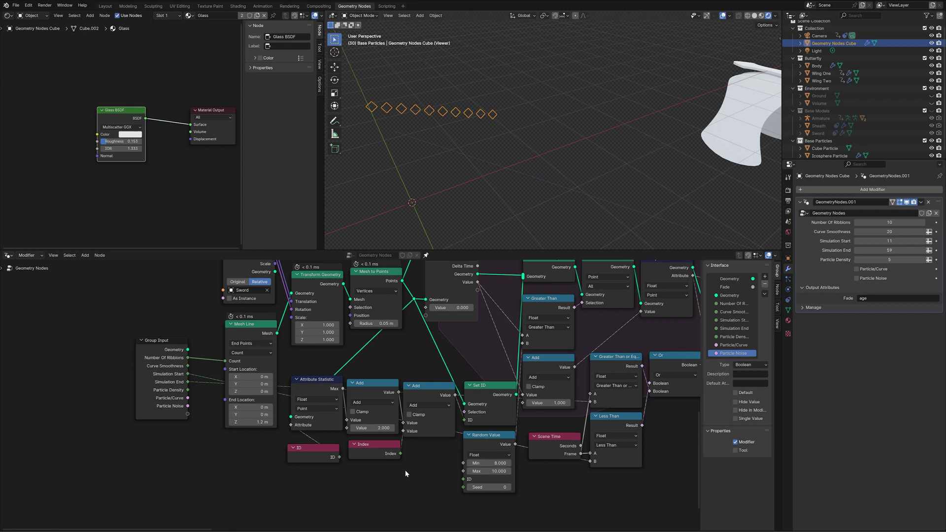
{"action": "left_click_drag", "start_coordinate": [323, 453], "coordinate": [325, 449]}
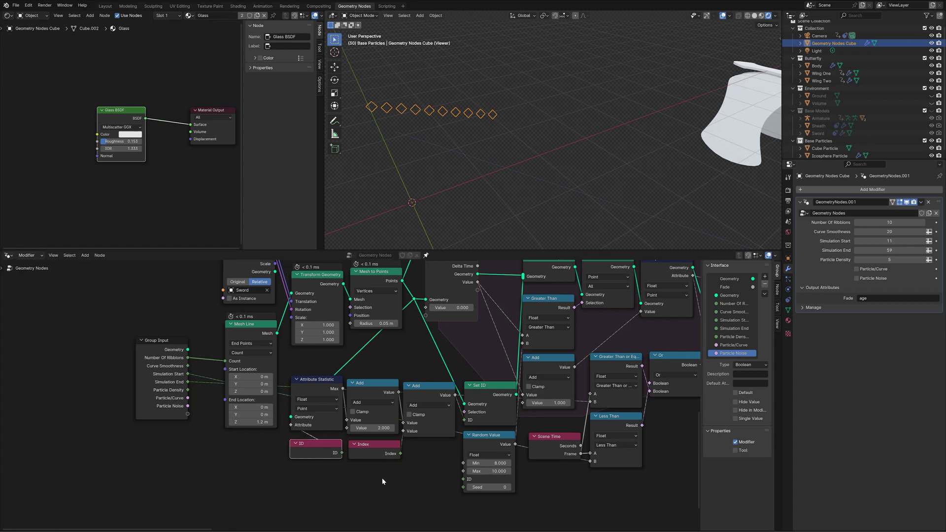
{"action": "left_click", "coordinate": [467, 407]}
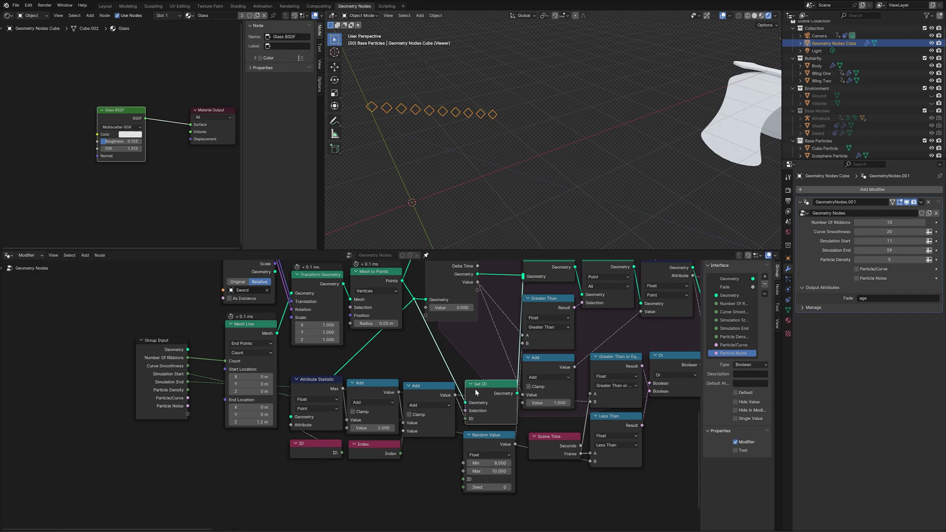
Preview the Join Geometry output in the Viewer and play the animation, pausing at frame 42.
{"action": "middle_click_drag", "start_coordinate": [462, 348], "coordinate": [429, 384]}
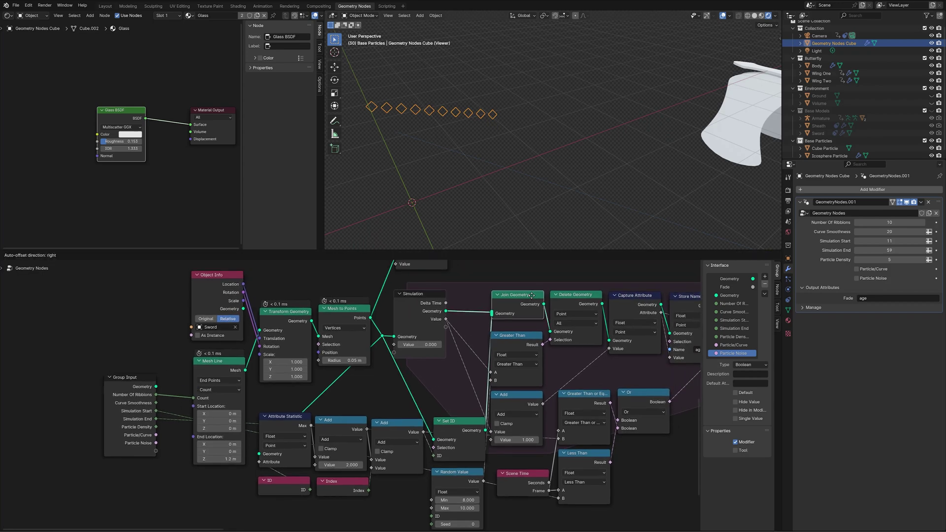
{"action": "left_click_drag", "start_coordinate": [500, 347], "coordinate": [500, 350]}
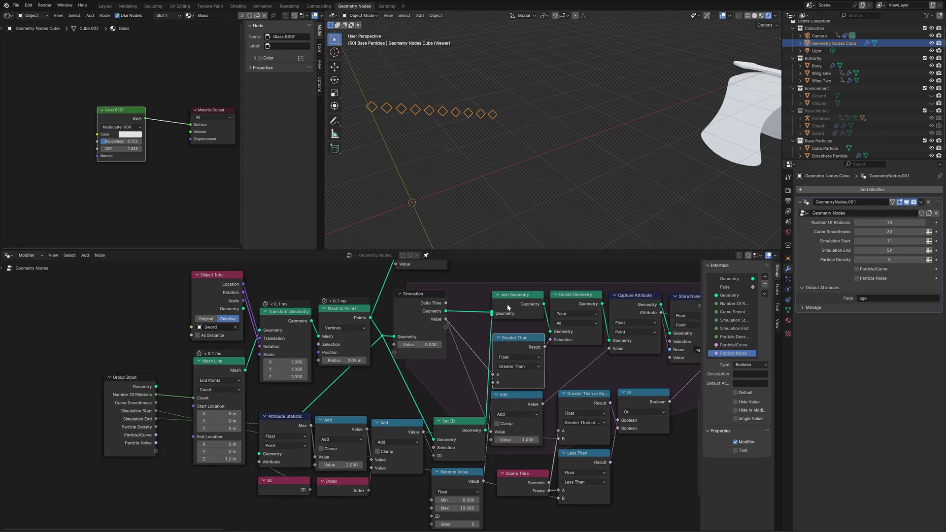
{"action": "middle_click_drag", "start_coordinate": [507, 304], "coordinate": [376, 325]}
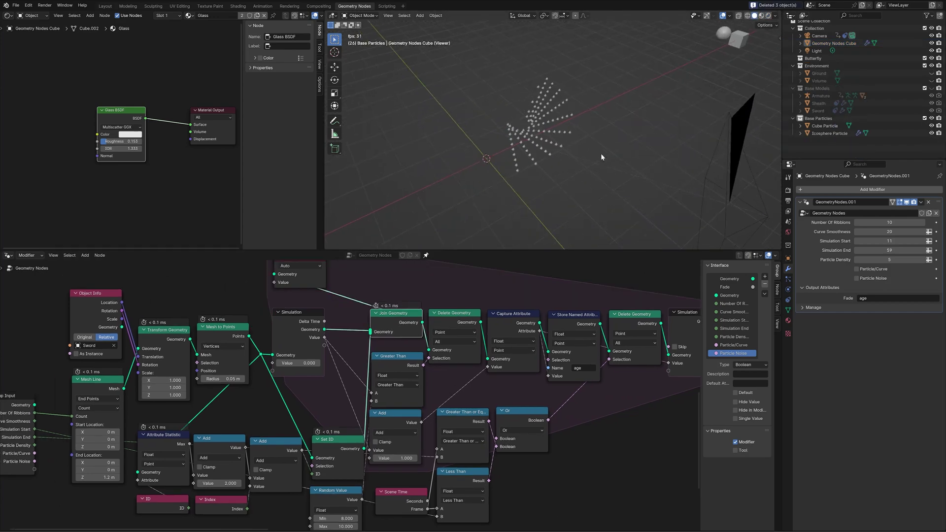
{"action": "key", "text": "space"}
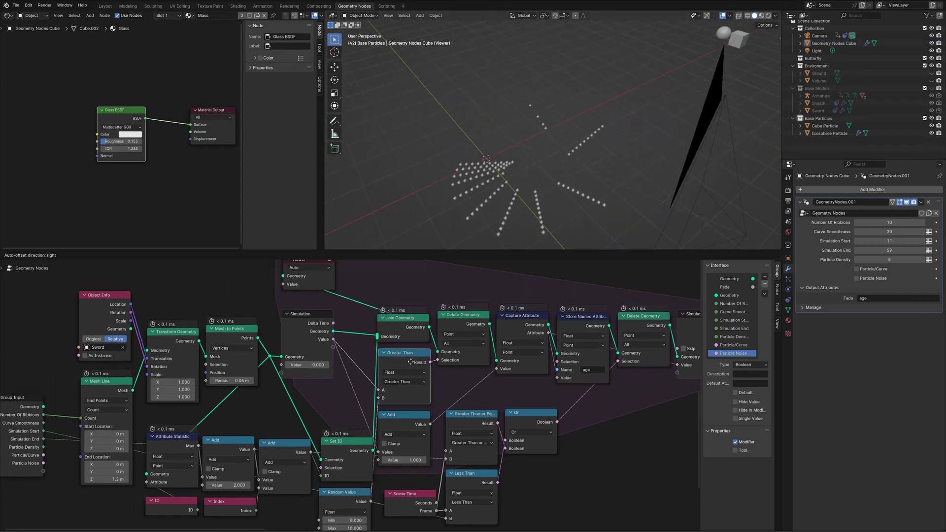
Nudge the Greater Than and Random Value nodes to examine the age comparison and its random limits.
{"action": "left_click_drag", "start_coordinate": [408, 358], "coordinate": [411, 364]}
{"action": "middle_click_drag", "start_coordinate": [543, 505], "coordinate": [547, 433]}
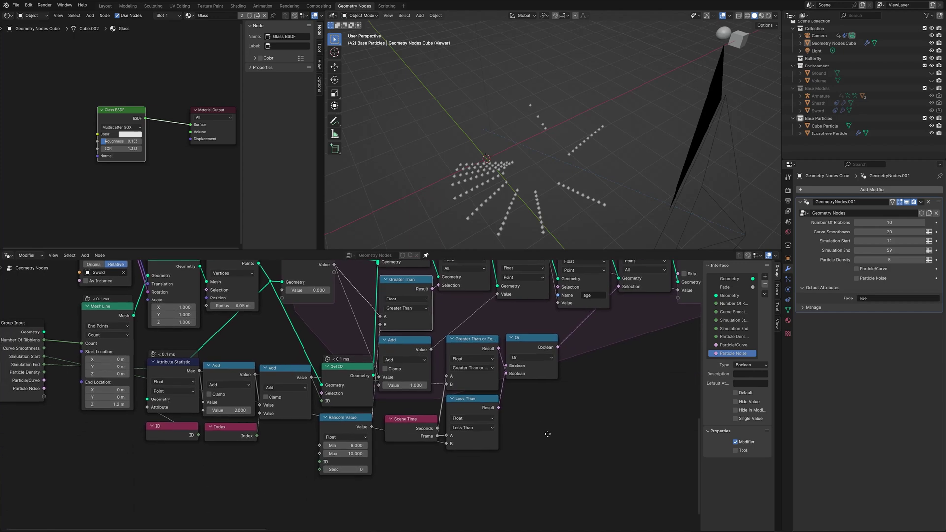
{"action": "scroll", "coordinate": [362, 394], "scroll_direction": "up", "scroll_amount": 2}
{"action": "left_click_drag", "start_coordinate": [350, 436], "coordinate": [350, 434]}
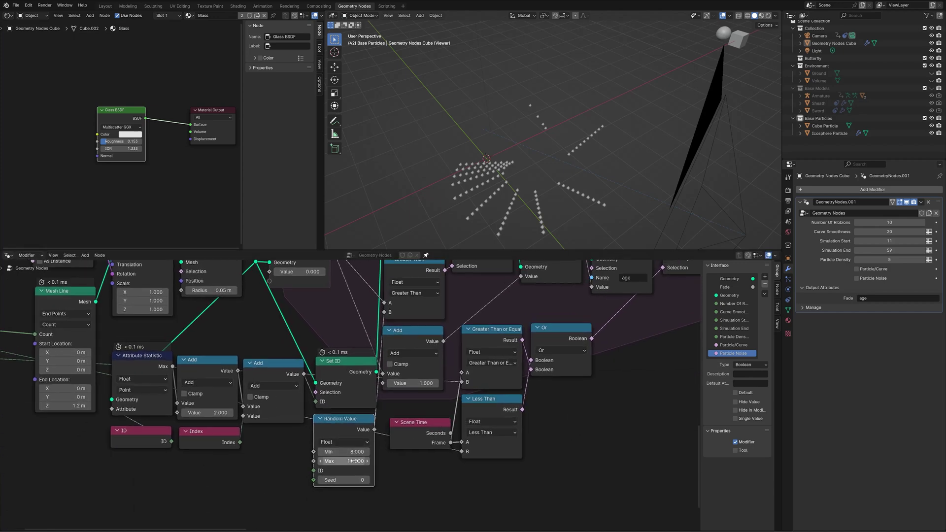
{"action": "scroll", "coordinate": [370, 451], "scroll_direction": "down", "scroll_amount": 1}
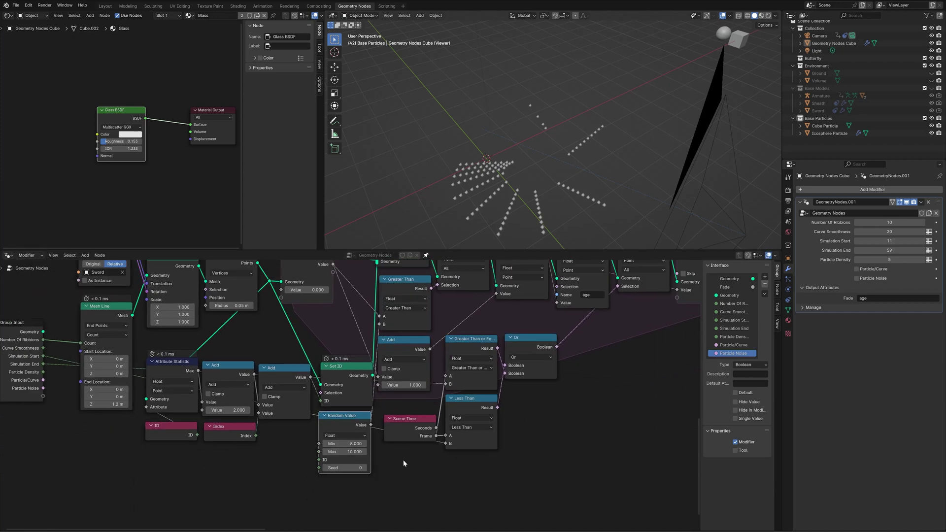
Preview the first Delete Geometry output in the Viewer and play the animation, stopping back at frame 10.
{"action": "middle_click_drag", "start_coordinate": [403, 460], "coordinate": [396, 530]}
{"action": "left_click", "coordinate": [459, 326], "text": "ctrl+shift"}
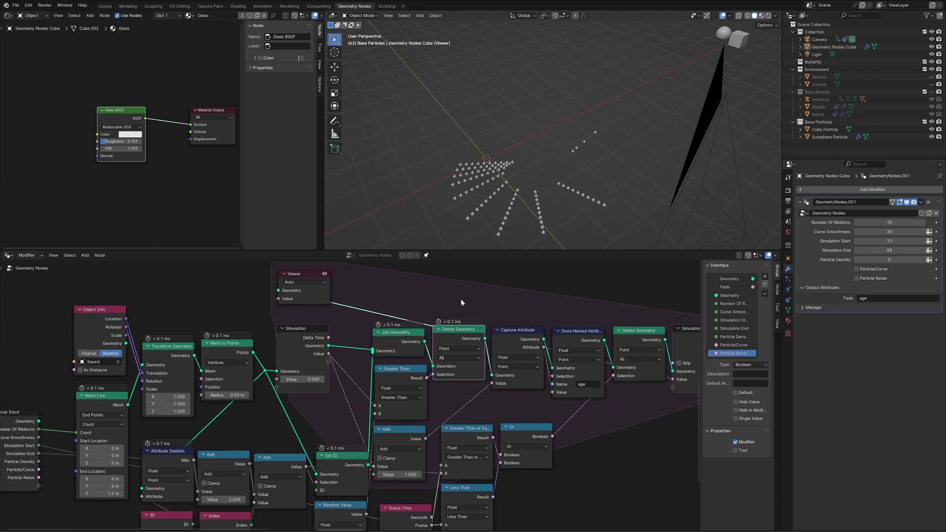
{"action": "key", "text": "space"}
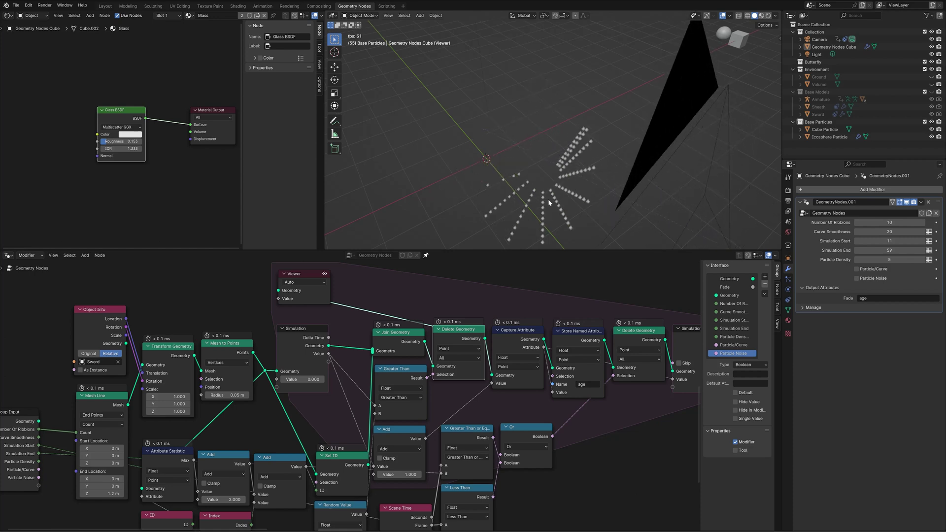
{"action": "key", "text": "space"}
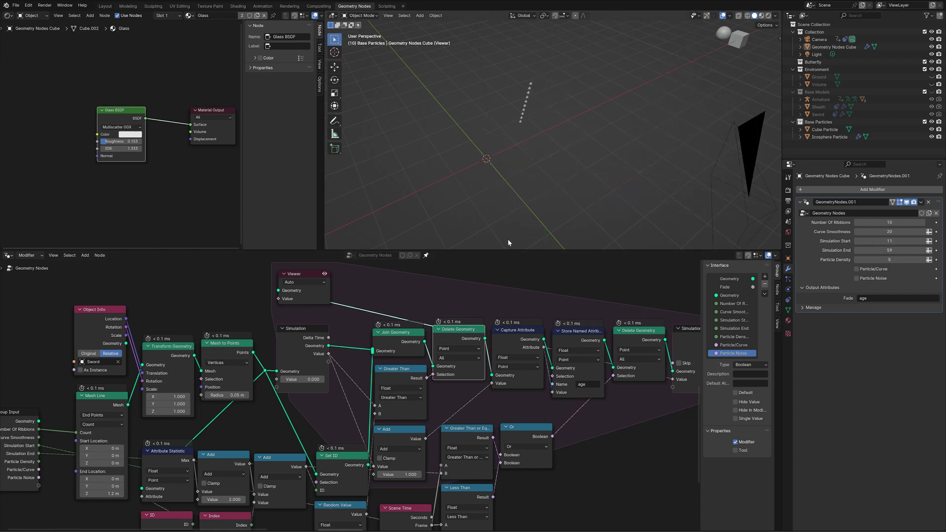
Nudge the Capture Attribute node, the Add node beneath Greater Than and the Store Named Attribute node to trace how age is stored.
{"action": "middle_click_drag", "start_coordinate": [499, 338], "coordinate": [433, 330]}
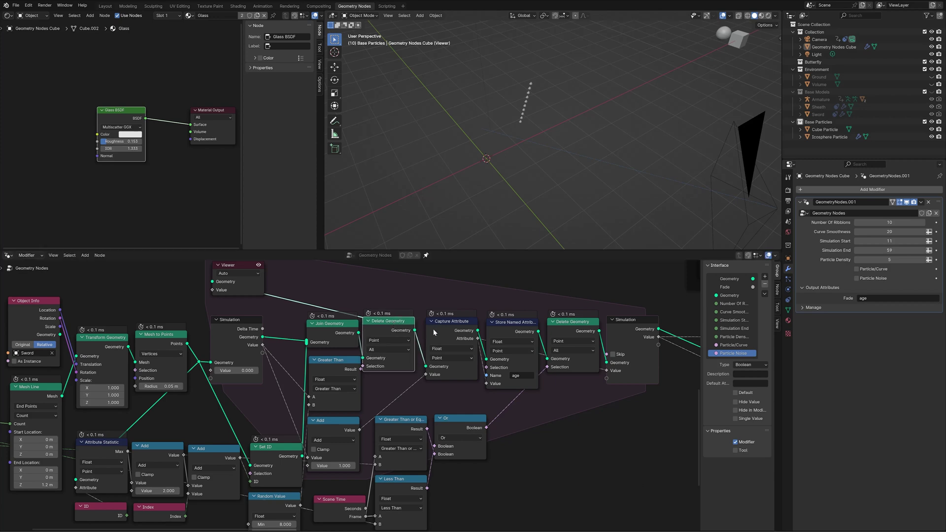
{"action": "left_click_drag", "start_coordinate": [433, 329], "coordinate": [434, 331]}
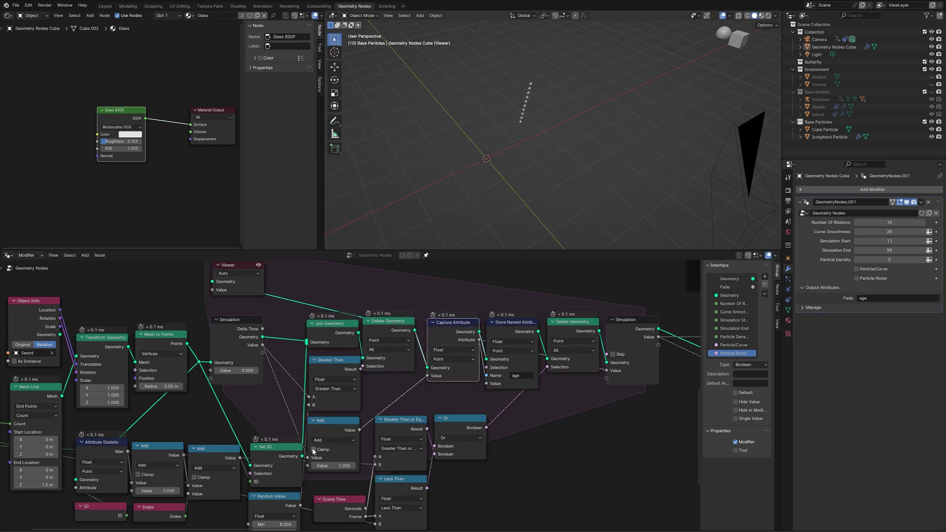
{"action": "left_click_drag", "start_coordinate": [334, 434], "coordinate": [334, 427]}
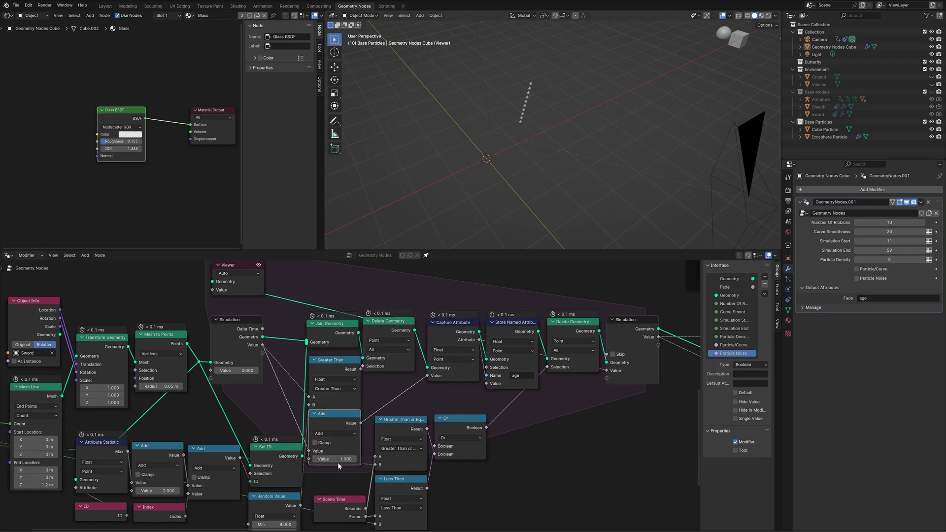
{"action": "left_click_drag", "start_coordinate": [442, 330], "coordinate": [436, 326]}
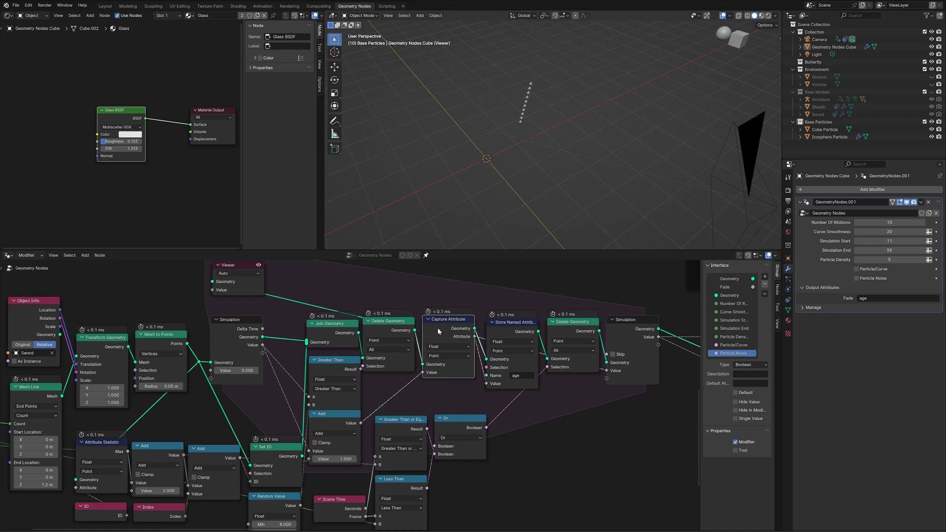
{"action": "left_click_drag", "start_coordinate": [512, 333], "coordinate": [506, 331]}
Follow the age value from the Simulation output back through the Add, Greater Than and Random Value nodes, nudging each one slightly.
{"action": "middle_click_drag", "start_coordinate": [627, 330], "coordinate": [575, 320]}
{"action": "left_click", "coordinate": [575, 320]}
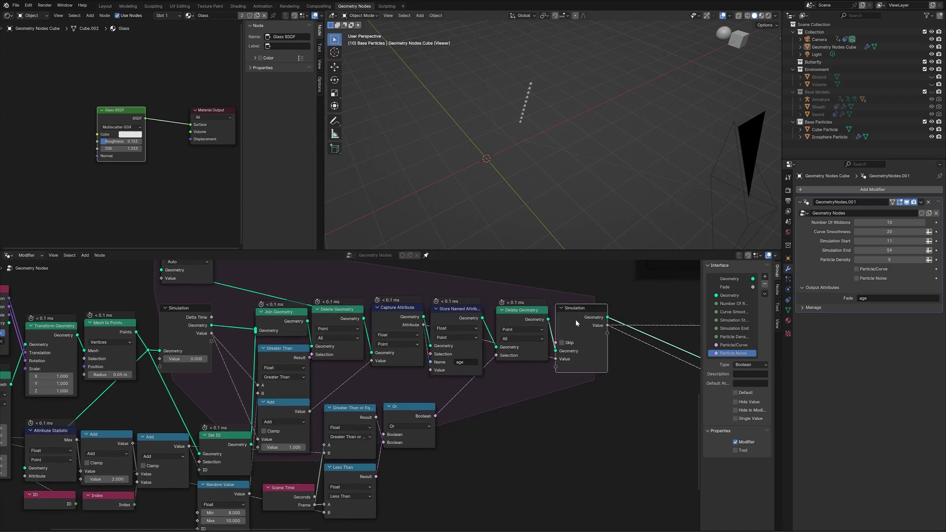
{"action": "left_click_drag", "start_coordinate": [575, 319], "coordinate": [573, 320]}
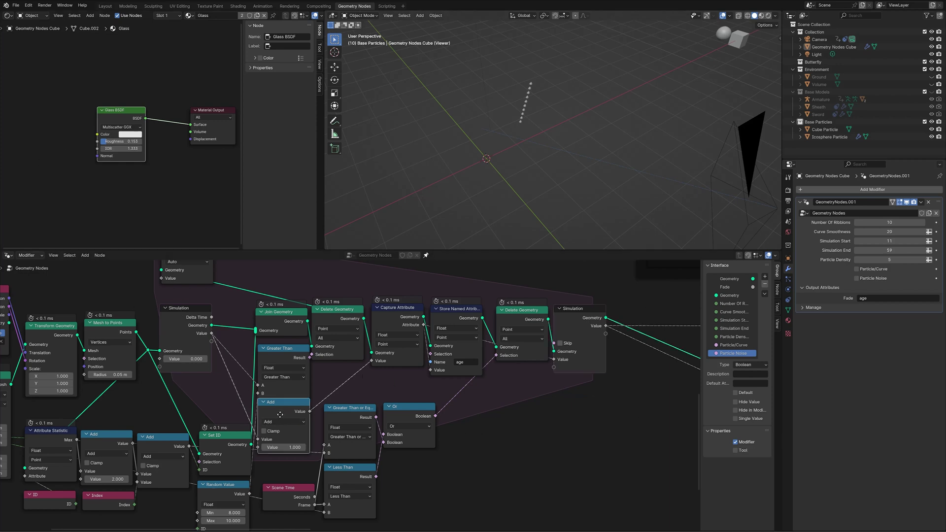
{"action": "left_click_drag", "start_coordinate": [274, 421], "coordinate": [274, 428]}
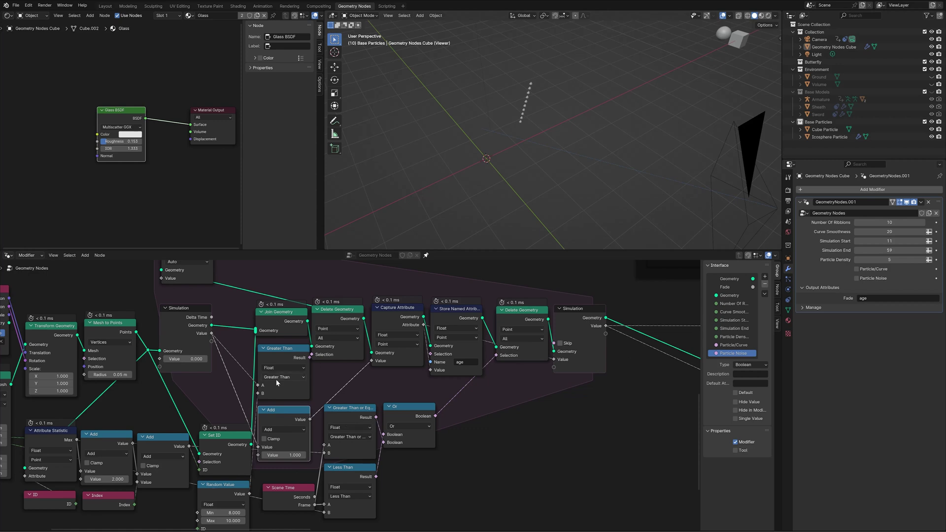
{"action": "left_click_drag", "start_coordinate": [277, 362], "coordinate": [277, 364]}
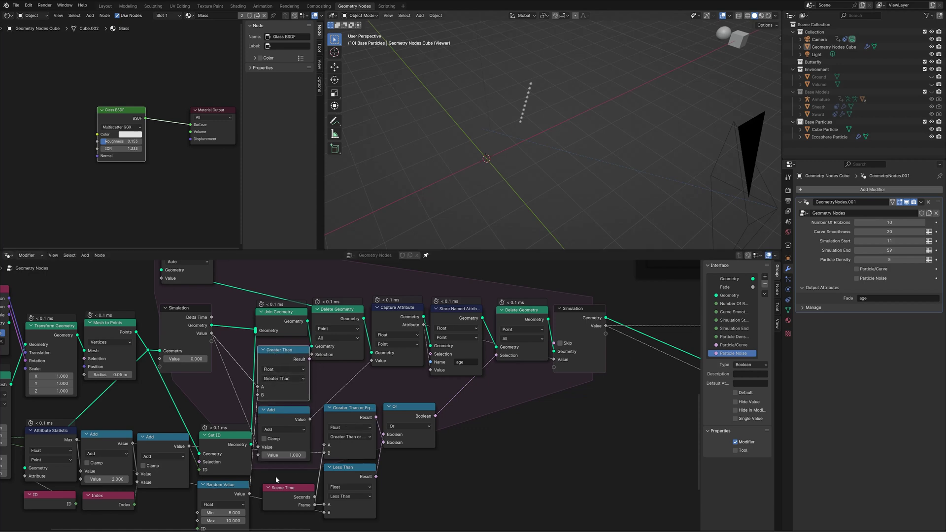
{"action": "middle_click_drag", "start_coordinate": [276, 480], "coordinate": [308, 454]}
{"action": "left_click_drag", "start_coordinate": [249, 468], "coordinate": [249, 463]}
{"action": "left_click_drag", "start_coordinate": [254, 469], "coordinate": [249, 470]}
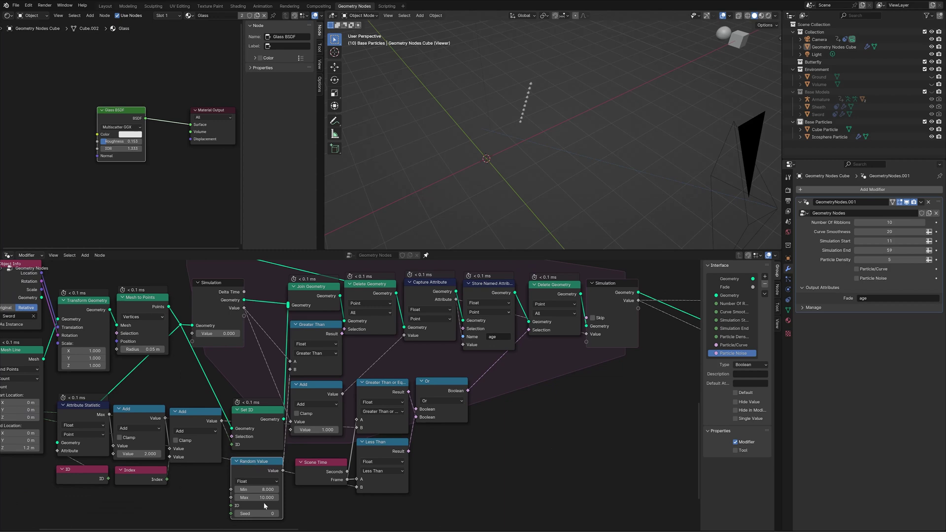
Preview the last Delete Geometry output in the Viewer and inspect its points from another angle at frame 32.
{"action": "middle_click_drag", "start_coordinate": [552, 293], "coordinate": [528, 339]}
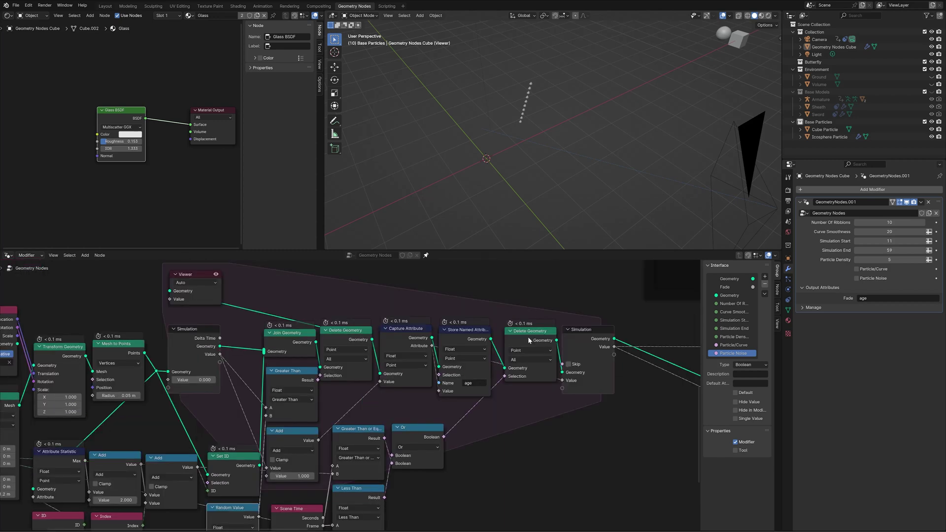
{"action": "left_click", "coordinate": [529, 340], "text": "ctrl+shift"}
{"action": "middle_click_drag", "start_coordinate": [502, 178], "coordinate": [461, 186]}
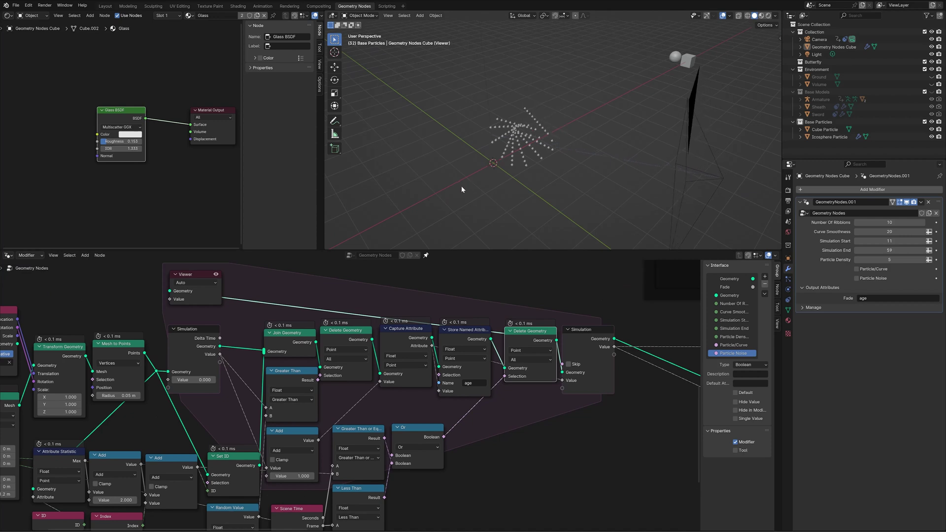
Examine the start and end frame check by nudging the Scene Time and Less Than nodes and selecting the Or node.
{"action": "middle_click_drag", "start_coordinate": [491, 441], "coordinate": [492, 391]}
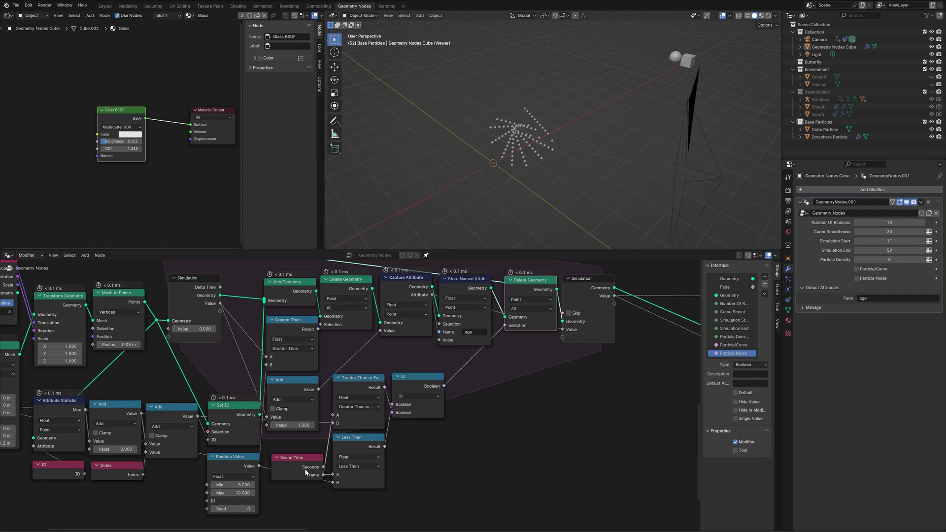
{"action": "left_click_drag", "start_coordinate": [306, 472], "coordinate": [306, 468]}
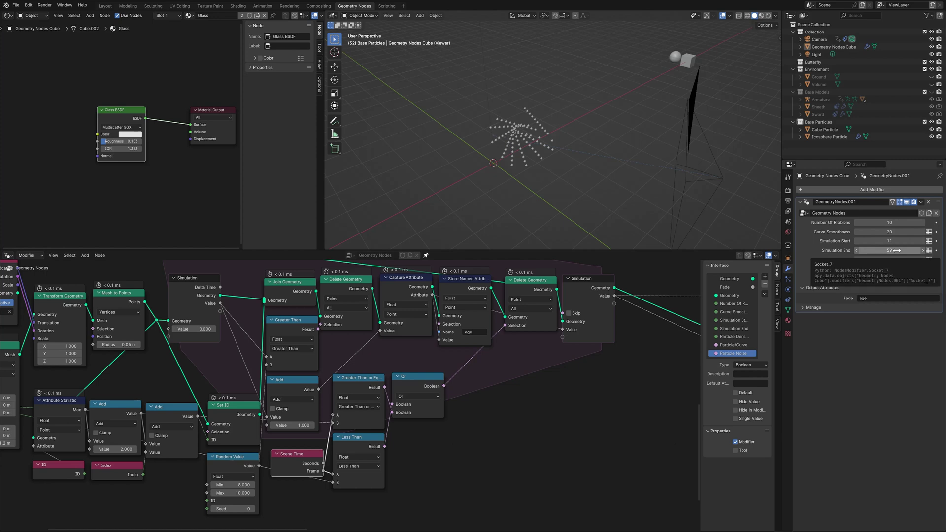
{"action": "left_click_drag", "start_coordinate": [363, 440], "coordinate": [364, 440]}
{"action": "left_click", "coordinate": [424, 389]}
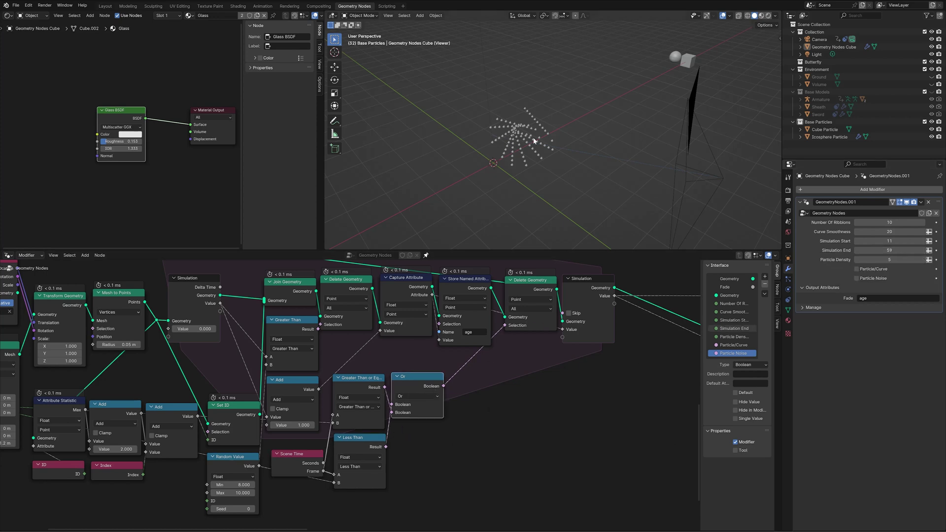
Play the animation with the last Delete Geometry output previewed, stop it and scrub the timeline to frame 47.
{"action": "middle_click_drag", "start_coordinate": [533, 141], "coordinate": [523, 157]}
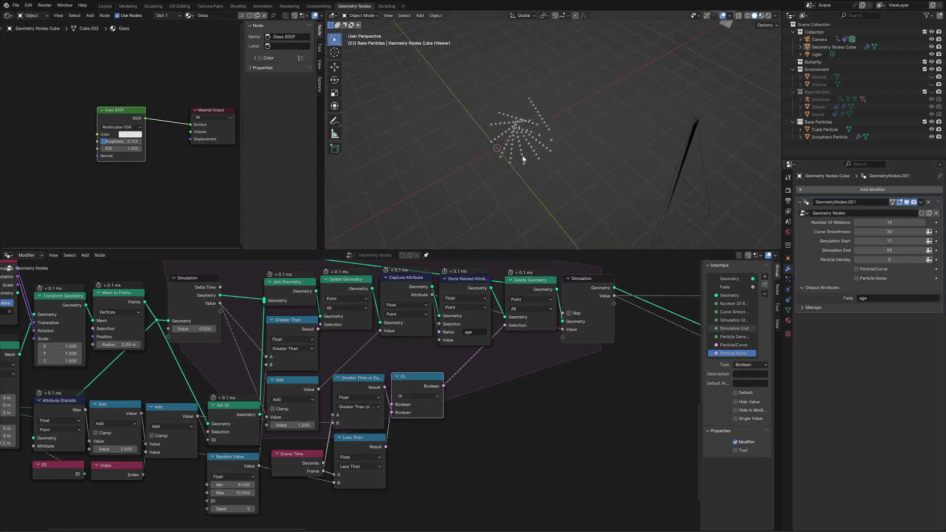
{"action": "key", "text": "space"}
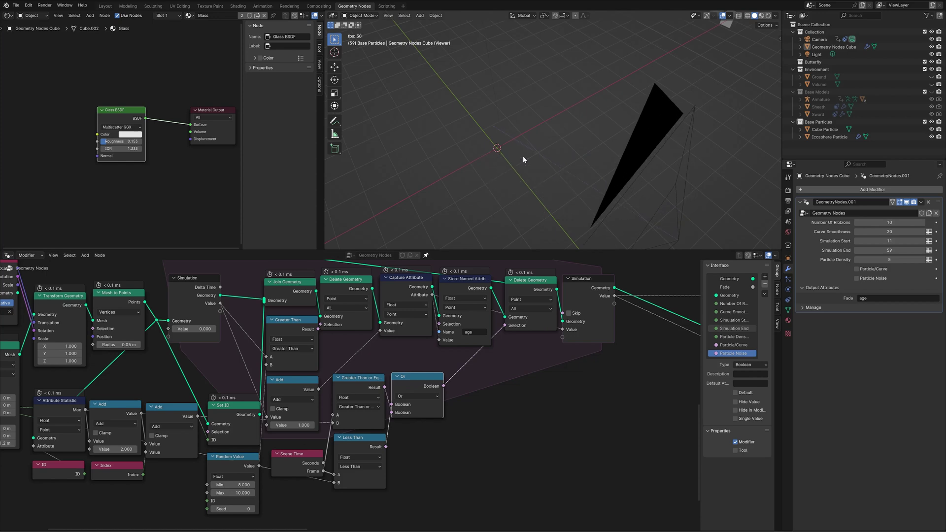
{"action": "key", "text": "space"}
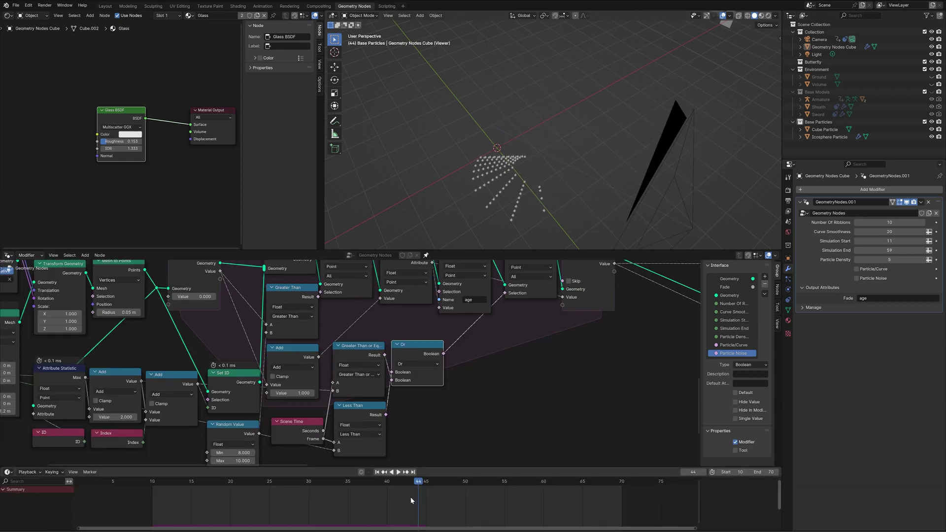
{"action": "left_click_drag", "start_coordinate": [403, 481], "coordinate": [442, 530]}
{"action": "scroll", "coordinate": [120, 306], "scroll_direction": "down", "scroll_amount": 6}
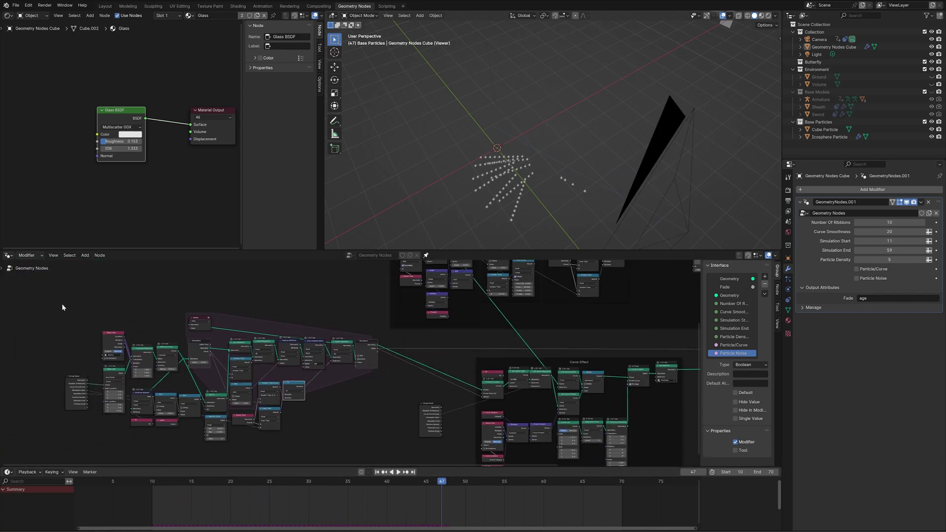
Move the Viewer node out of the simulation zone to the empty space above the Curve Effect frame.
{"action": "left_click_drag", "start_coordinate": [61, 302], "coordinate": [372, 460]}
{"action": "middle_click_drag", "start_coordinate": [596, 197], "coordinate": [584, 202]}
{"action": "scroll", "coordinate": [427, 329], "scroll_direction": "up", "scroll_amount": 2}
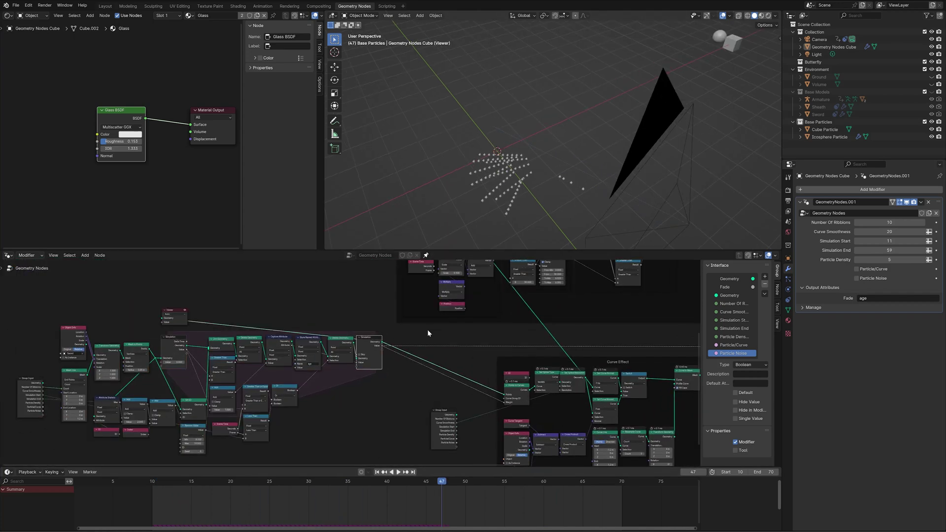
{"action": "left_click_drag", "start_coordinate": [170, 310], "coordinate": [501, 328]}
{"action": "scroll", "coordinate": [548, 342], "scroll_direction": "up", "scroll_amount": 1}
{"action": "middle_click_drag", "start_coordinate": [549, 341], "coordinate": [418, 319]}
{"action": "middle_click_drag", "start_coordinate": [715, 170], "coordinate": [736, 130]}
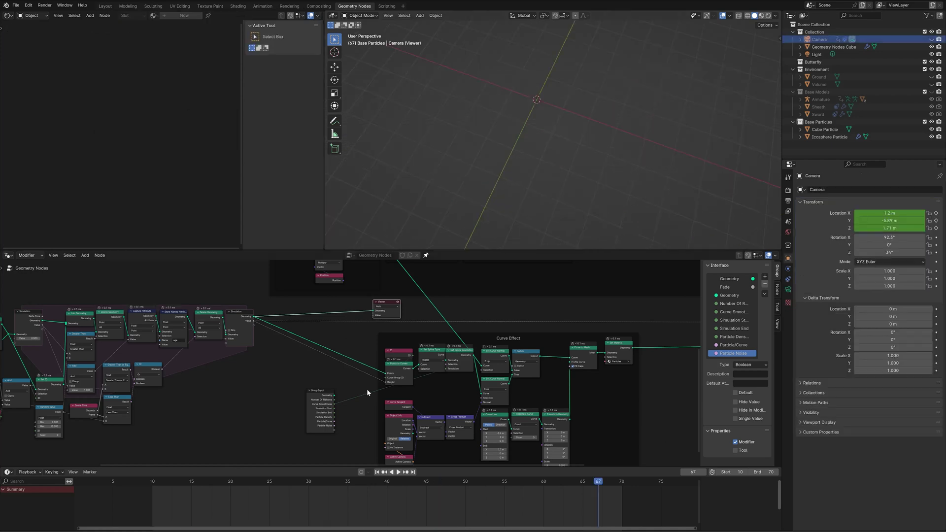
{"action": "scroll", "coordinate": [345, 357], "scroll_direction": "up", "scroll_amount": 1}
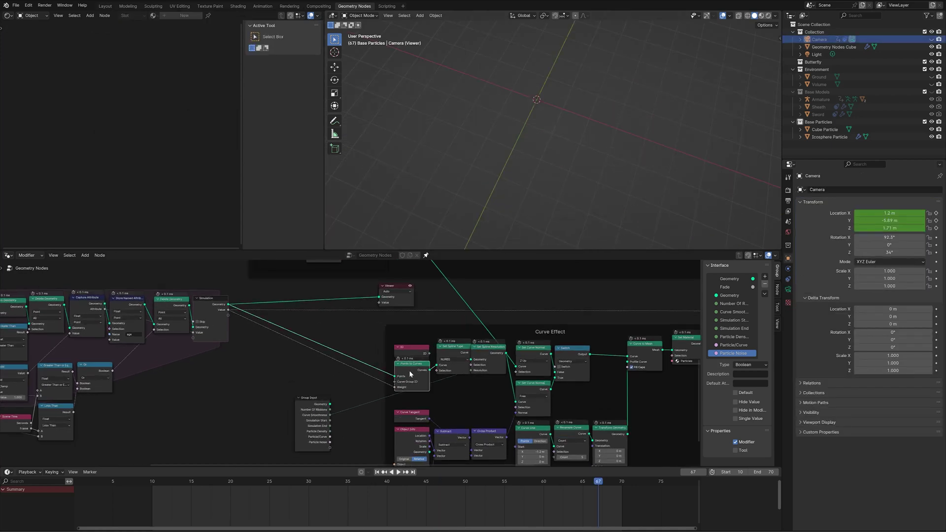
Preview the Points to Curves output in the Viewer, play the animation from several angles and stop at frame 38.
{"action": "left_click_drag", "start_coordinate": [408, 370], "coordinate": [407, 373]}
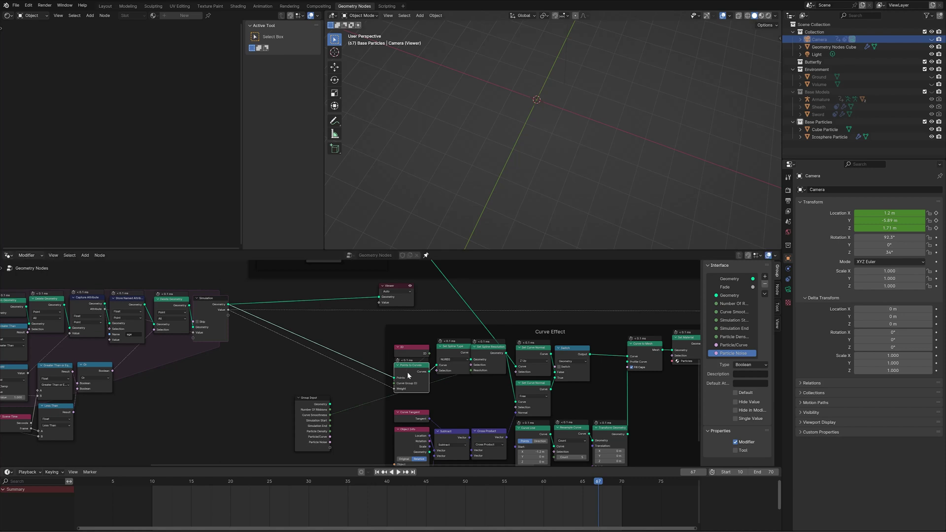
{"action": "middle_click_drag", "start_coordinate": [537, 191], "coordinate": [605, 188]}
{"action": "key", "text": "space"}
{"action": "key", "text": "space"}
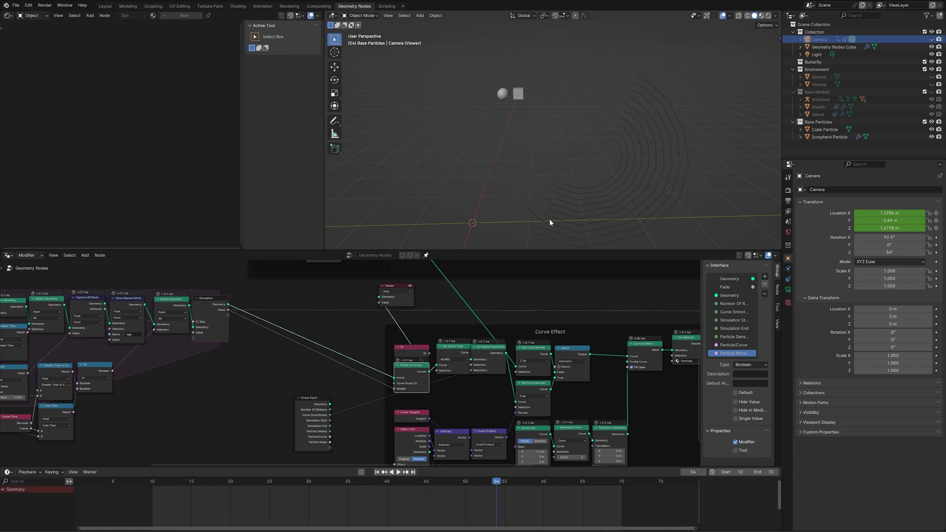
{"action": "middle_click_drag", "start_coordinate": [550, 222], "coordinate": [532, 170]}
{"action": "key", "text": "space"}
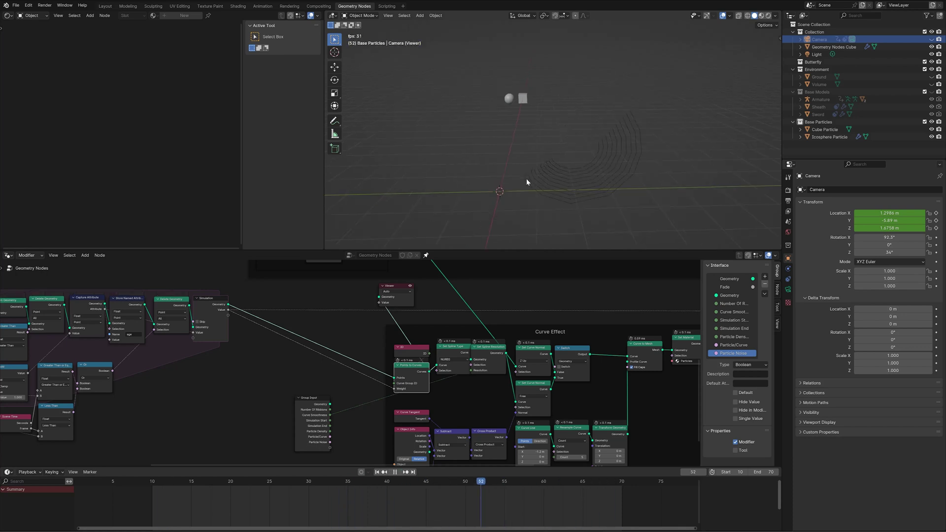
{"action": "key", "text": "space"}
Preview the Set Spline Resolution output in the Viewer.
{"action": "scroll", "coordinate": [362, 336], "scroll_direction": "up", "scroll_amount": 1}
{"action": "middle_click_drag", "start_coordinate": [361, 335], "coordinate": [321, 339]}
{"action": "scroll", "coordinate": [397, 350], "scroll_direction": "up", "scroll_amount": 3}
{"action": "left_click_drag", "start_coordinate": [439, 355], "coordinate": [429, 361]}
{"action": "left_click", "coordinate": [430, 361], "text": "ctrl+shift"}
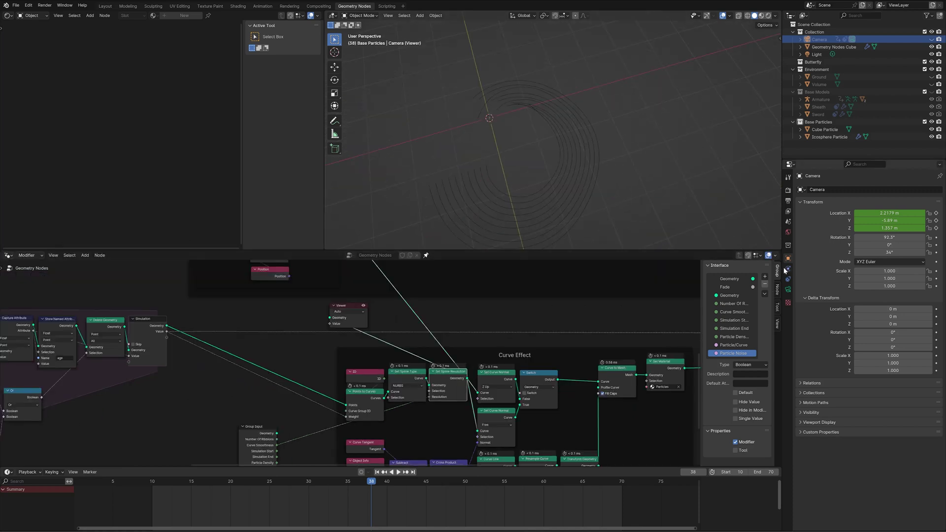
Examine how the Group Input's Curve Smoothness feeds the Set Spline Resolution node, selecting both nodes in turn.
{"action": "left_click", "coordinate": [788, 279]}
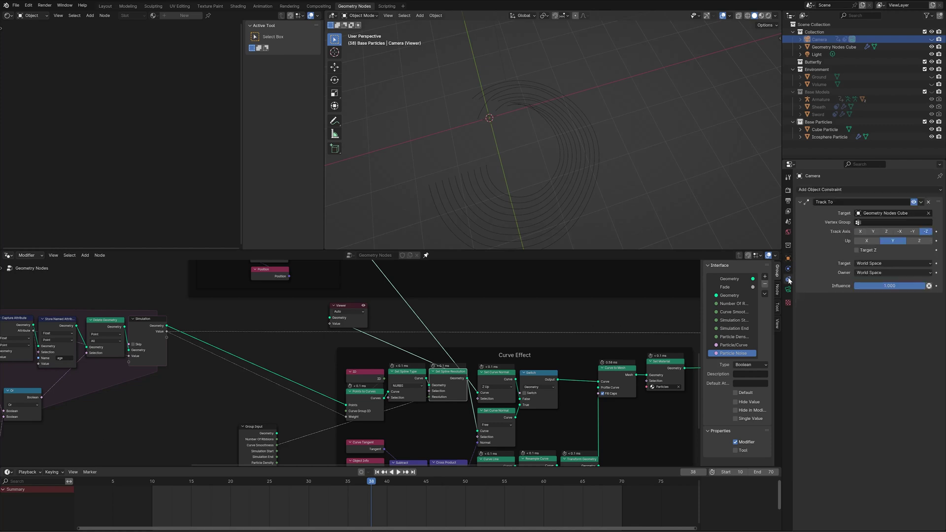
{"action": "left_click", "coordinate": [787, 270]}
{"action": "left_click", "coordinate": [264, 448]}
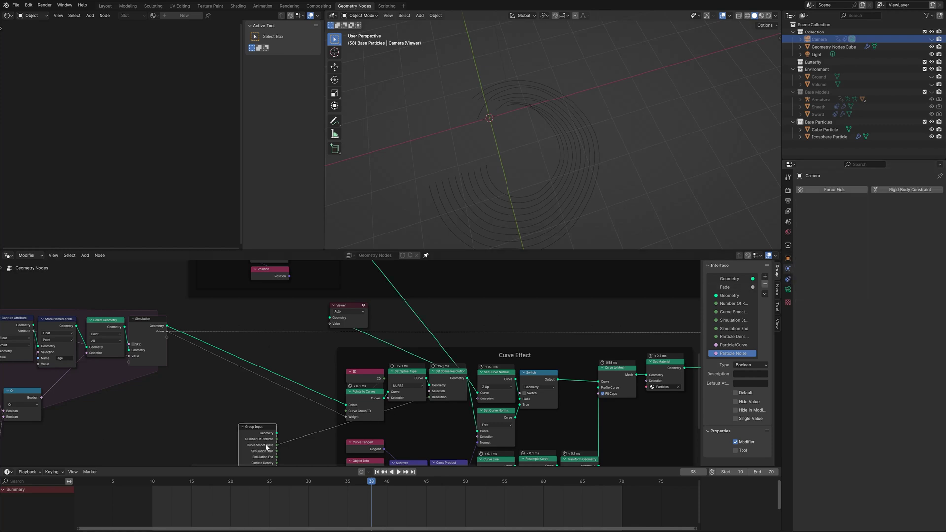
{"action": "left_click", "coordinate": [454, 383]}
{"action": "scroll", "coordinate": [458, 382], "scroll_direction": "up", "scroll_amount": 2}
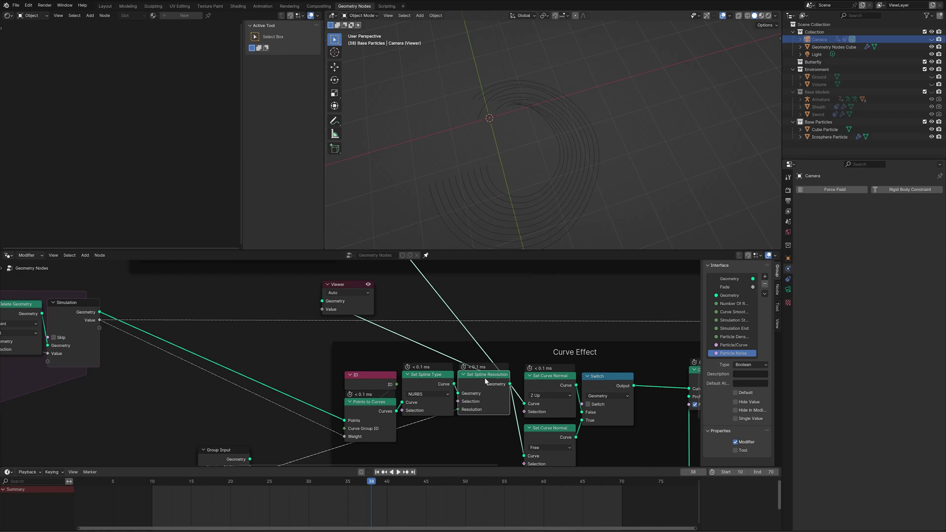
{"action": "scroll", "coordinate": [485, 381], "scroll_direction": "up", "scroll_amount": 1}
{"action": "scroll", "coordinate": [501, 424], "scroll_direction": "down", "scroll_amount": 3}
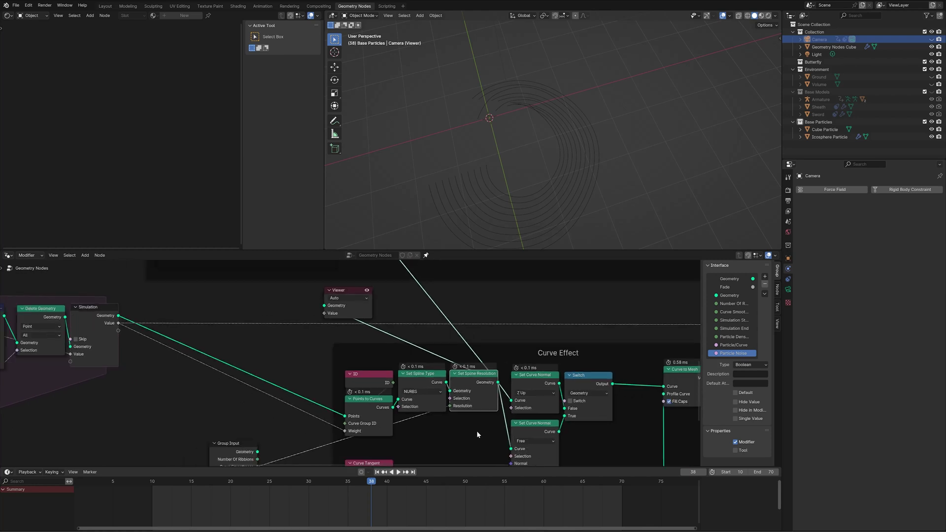
{"action": "middle_click_drag", "start_coordinate": [477, 432], "coordinate": [417, 420]}
Select Geometry Nodes Cube, try Curve Smoothness values of 1 and 12 in its modifier and set it to 20.
{"action": "left_click", "coordinate": [834, 47]}
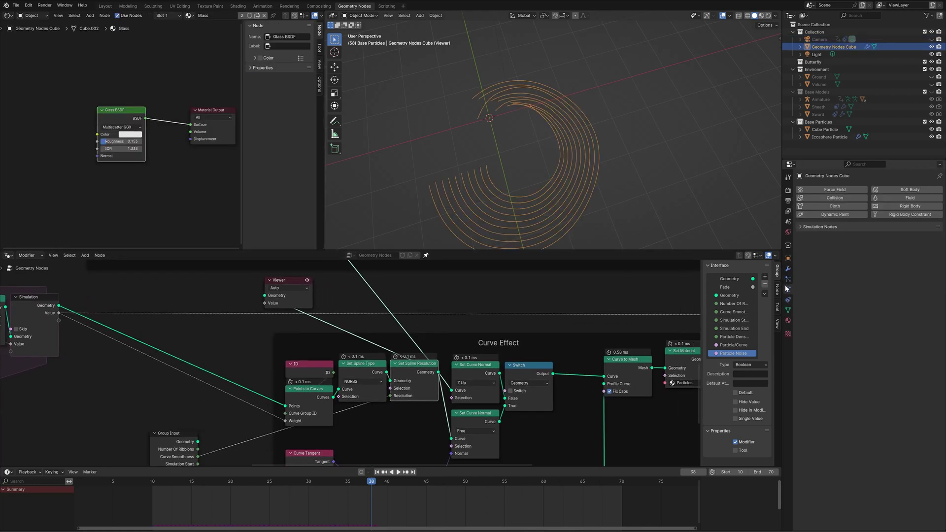
{"action": "left_click", "coordinate": [788, 269]}
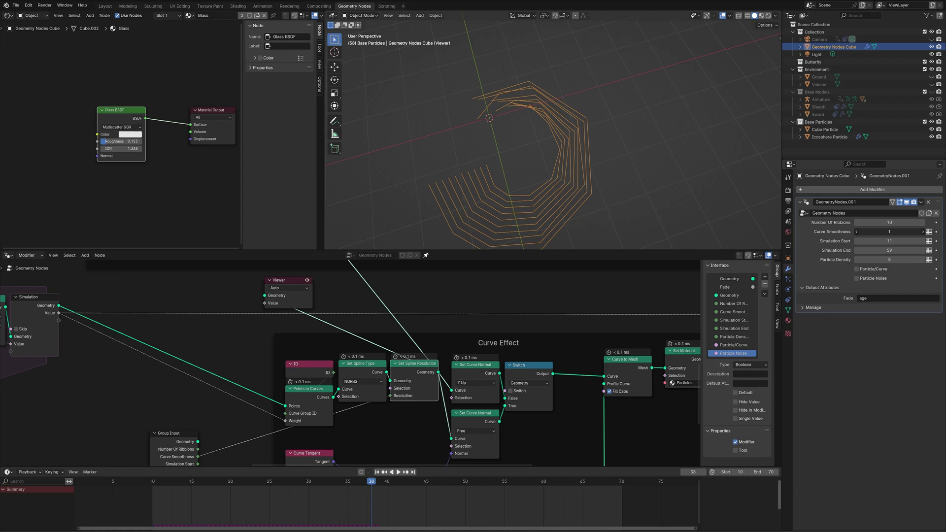
{"action": "left_click_drag", "start_coordinate": [889, 232], "coordinate": [911, 232]}
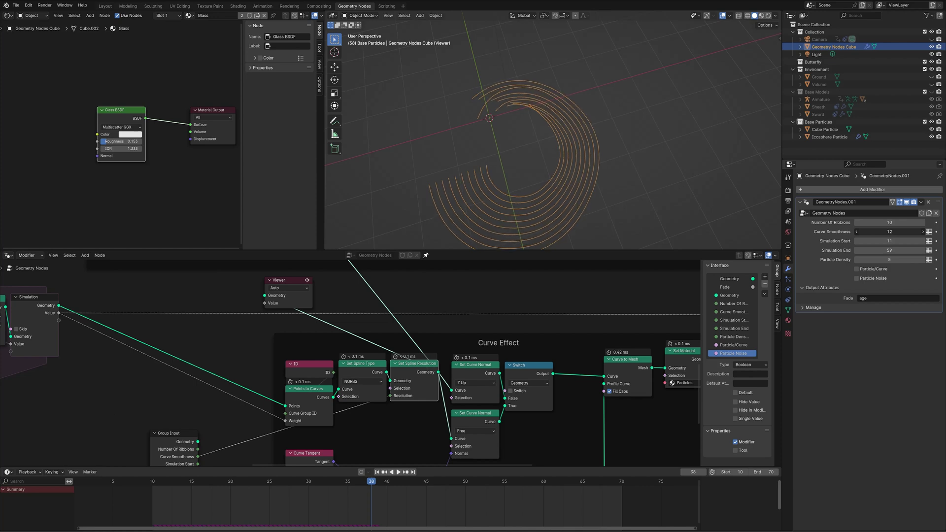
{"action": "left_click", "coordinate": [899, 232]}
{"action": "type", "text": "20"}
{"action": "key", "text": "Return"}
Examine the two Set Curve Normal nodes and the Switch node in the Curve Effect frame by selecting them together.
{"action": "scroll", "coordinate": [550, 150], "scroll_direction": "down", "scroll_amount": 2}
{"action": "middle_click_drag", "start_coordinate": [551, 151], "coordinate": [535, 122]}
{"action": "mouse_move", "coordinate": [365, 418]}
{"action": "middle_mouse_down"}
{"action": "mouse_move", "coordinate": [334, 402]}
{"action": "mouse_move", "coordinate": [380, 410]}
{"action": "mouse_move", "coordinate": [358, 407]}
{"action": "middle_mouse_up"}
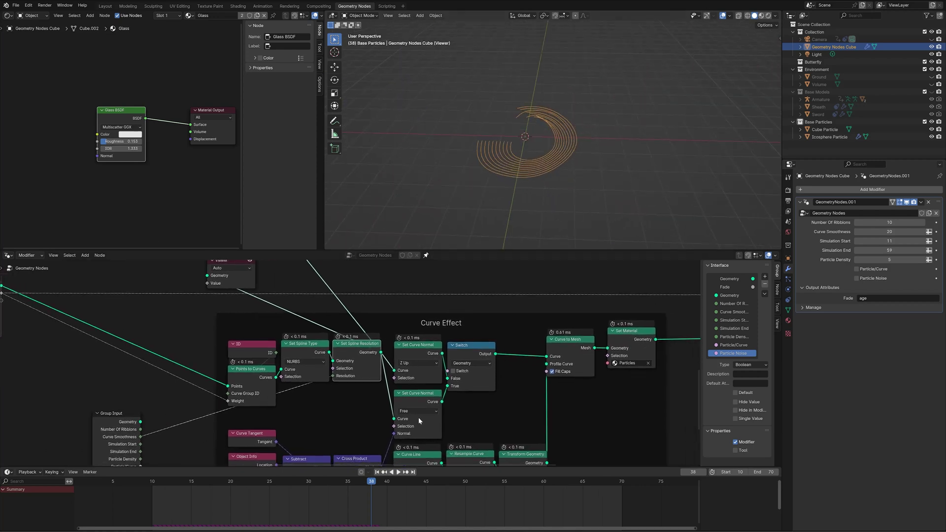
{"action": "middle_click_drag", "start_coordinate": [489, 411], "coordinate": [488, 411]}
{"action": "scroll", "coordinate": [487, 410], "scroll_direction": "down", "scroll_amount": 2}
{"action": "scroll", "coordinate": [488, 411], "scroll_direction": "right", "scroll_amount": 3}
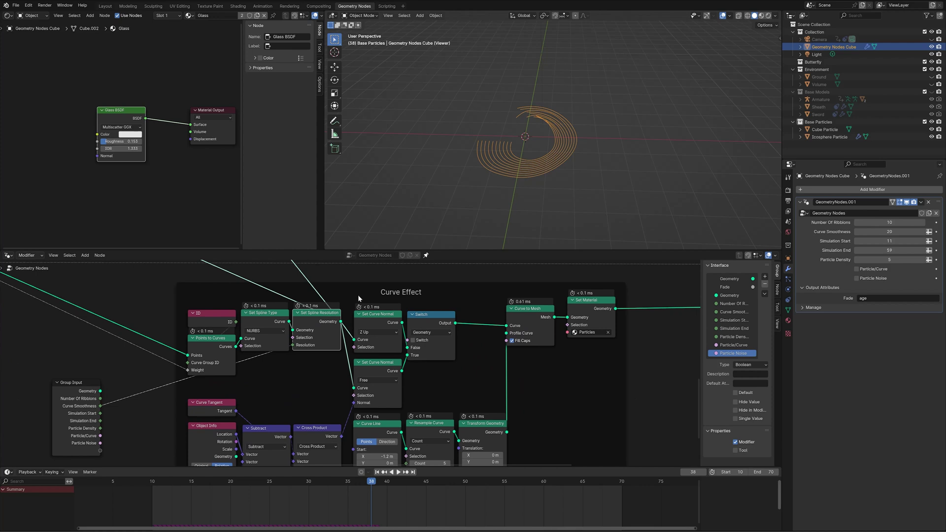
{"action": "left_click_drag", "start_coordinate": [358, 294], "coordinate": [458, 393]}
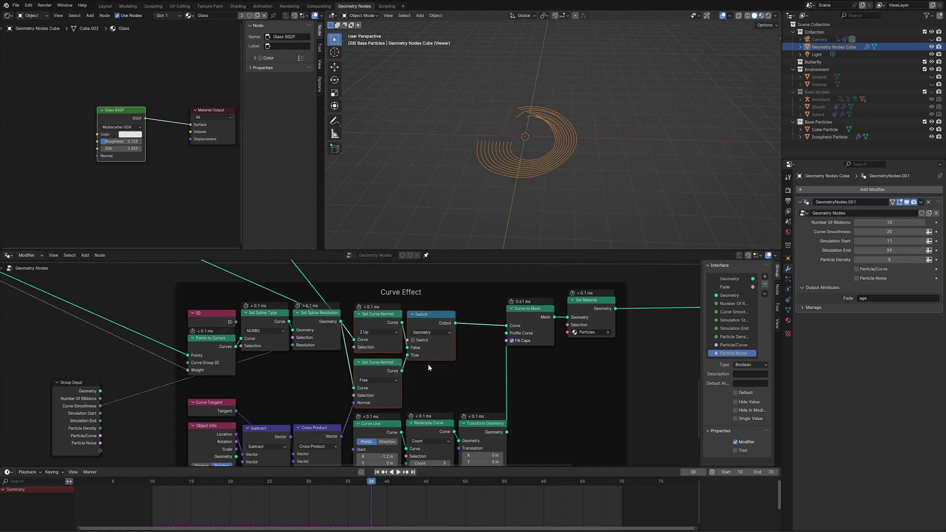
{"action": "scroll", "coordinate": [428, 365], "scroll_direction": "down", "scroll_amount": 2}
{"action": "middle_click_drag", "start_coordinate": [429, 372], "coordinate": [392, 299]}
{"action": "scroll", "coordinate": [391, 357], "scroll_direction": "up", "scroll_amount": 1}
{"action": "middle_click_drag", "start_coordinate": [562, 153], "coordinate": [578, 157]}
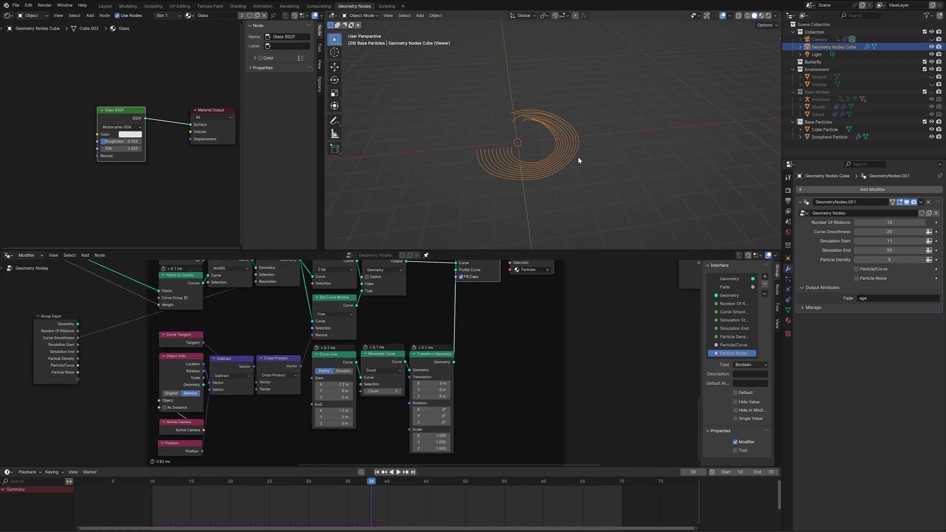
Preview the Curve to Mesh output in the Viewer and inspect the ribbon mesh from another angle.
{"action": "middle_click_drag", "start_coordinate": [502, 329], "coordinate": [498, 410]}
{"action": "left_click", "coordinate": [471, 320]}
{"action": "scroll", "coordinate": [555, 194], "scroll_direction": "up", "scroll_amount": 3}
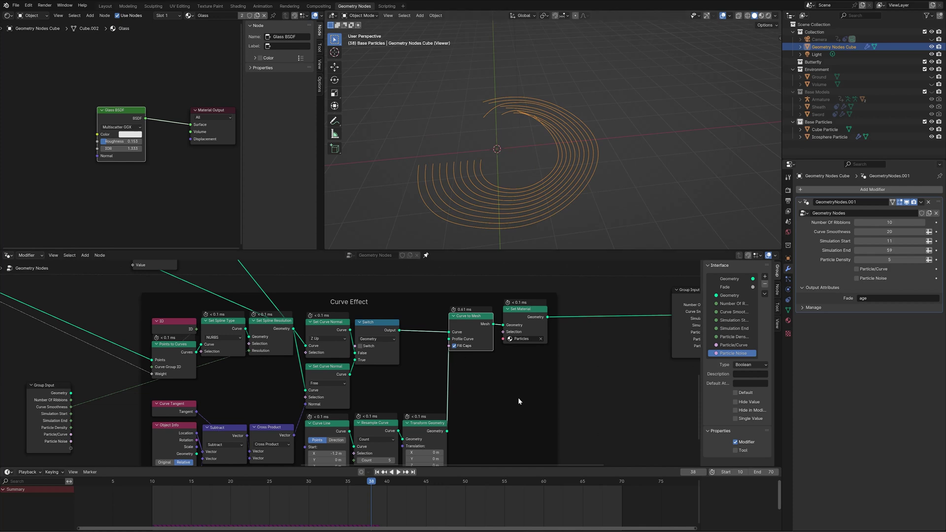
{"action": "scroll", "coordinate": [493, 380], "scroll_direction": "up", "scroll_amount": 1, "text": "shift"}
{"action": "left_click", "coordinate": [472, 343], "text": "ctrl+shift"}
{"action": "middle_click_drag", "start_coordinate": [528, 212], "coordinate": [552, 230]}
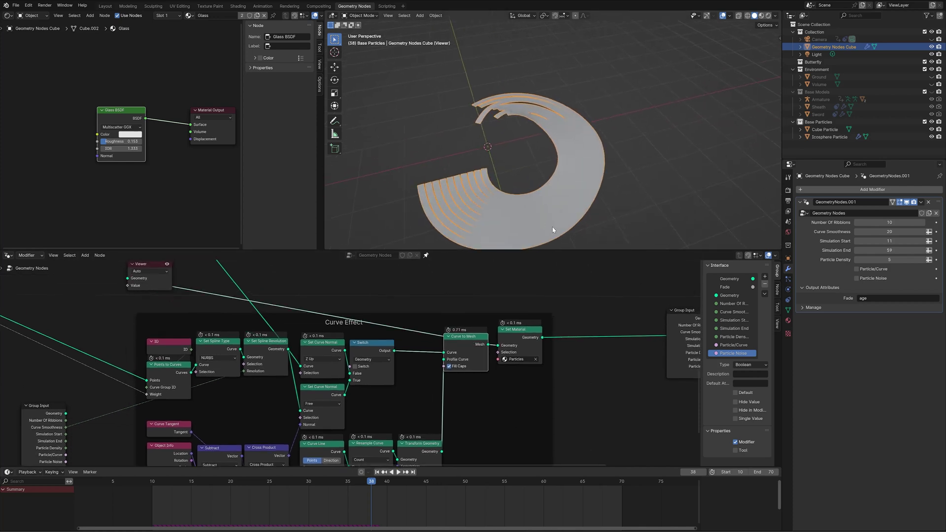
Examine the Curve Line, Resample Curve and Transform Geometry nodes that form the profile curve, nudging Resample Curve slightly.
{"action": "middle_click_drag", "start_coordinate": [471, 419], "coordinate": [503, 360]}
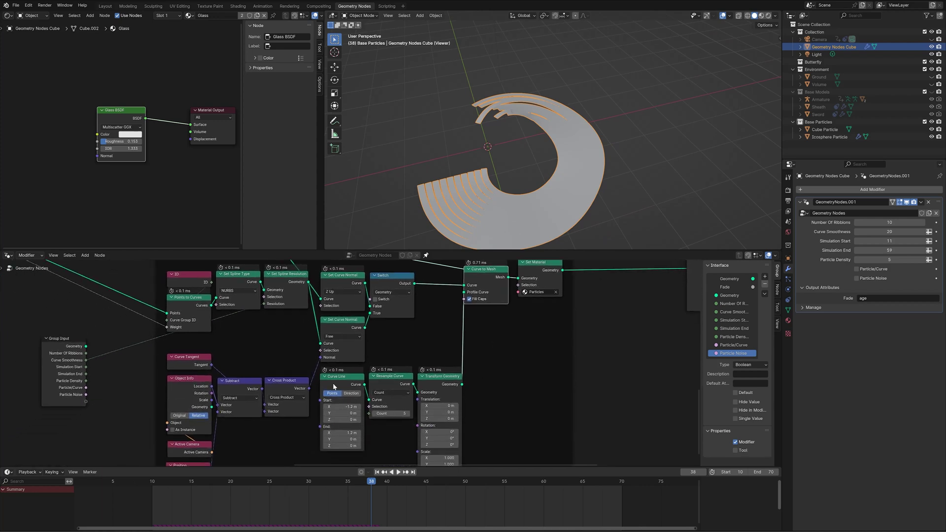
{"action": "left_click_drag", "start_coordinate": [394, 381], "coordinate": [395, 380]}
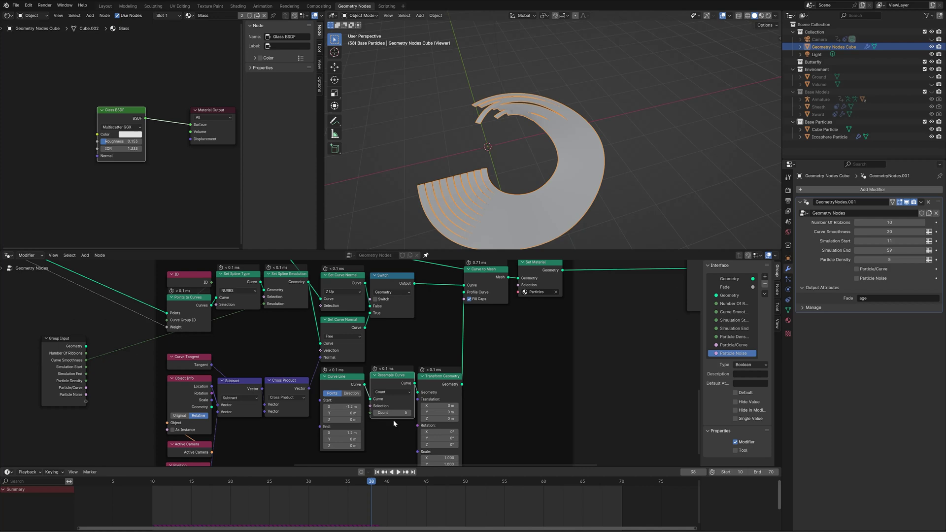
{"action": "scroll", "coordinate": [395, 418], "scroll_direction": "down", "scroll_amount": 2}
{"action": "middle_click_drag", "start_coordinate": [474, 400], "coordinate": [499, 423]}
Dissolve the Transform Geometry node so Resample Curve feeds Curve to Mesh directly, and shift Curve to Mesh closer to the Switch.
{"action": "left_click", "coordinate": [456, 398]}
{"action": "key", "text": "ctrl+x"}
{"action": "left_click_drag", "start_coordinate": [495, 309], "coordinate": [471, 309]}
Preview the Set Material output in the Viewer, shift the node closer to Curve to Mesh and play the animation.
{"action": "middle_click_drag", "start_coordinate": [511, 352], "coordinate": [498, 395]}
{"action": "left_click", "coordinate": [528, 352], "text": "ctrl+shift"}
{"action": "left_click_drag", "start_coordinate": [526, 350], "coordinate": [512, 350]}
{"action": "middle_click_drag", "start_coordinate": [614, 165], "coordinate": [599, 166]}
{"action": "key", "text": "space"}
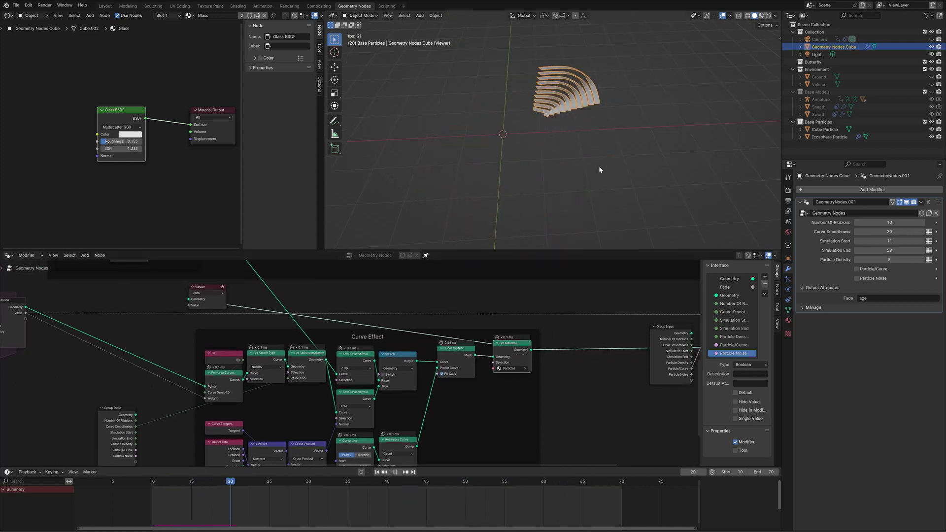
Examine the start of the Particles Effect frame with Join Geometry previewed, playing the animation and stopping at frame 51.
{"action": "middle_click_drag", "start_coordinate": [529, 420], "coordinate": [541, 445]}
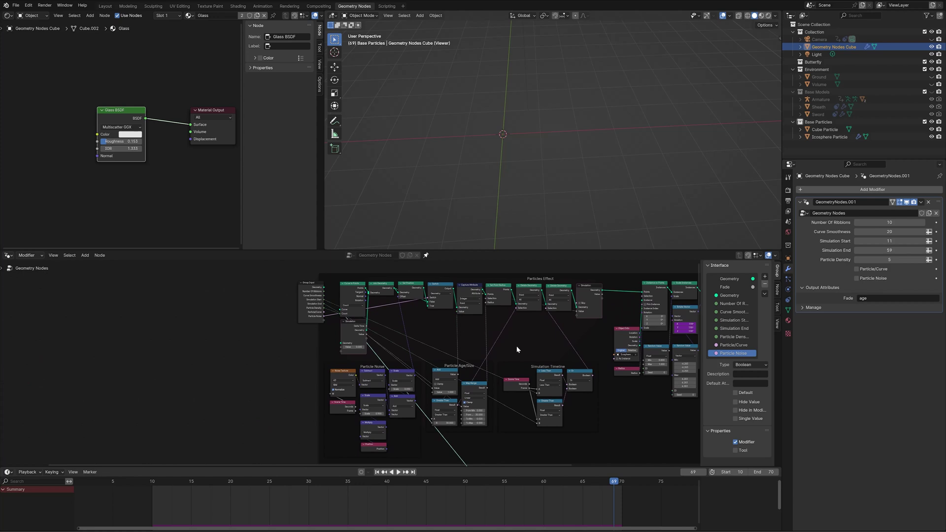
{"action": "scroll", "coordinate": [518, 346], "scroll_direction": "down", "scroll_amount": 2}
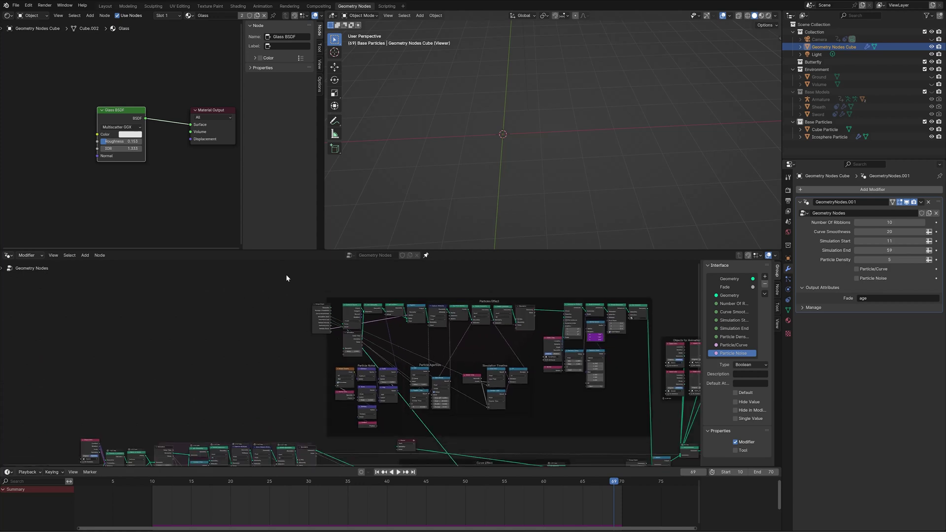
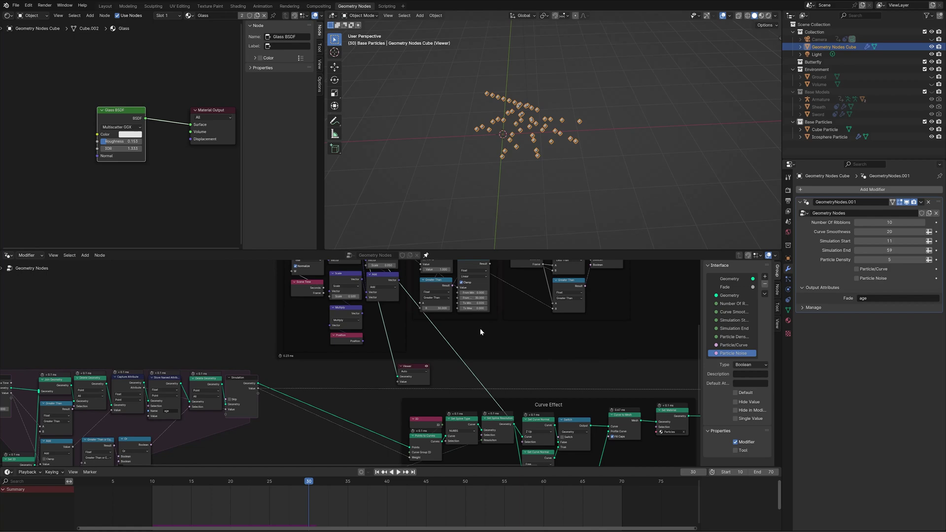
{"action": "middle_click_drag", "start_coordinate": [511, 324], "coordinate": [560, 293]}
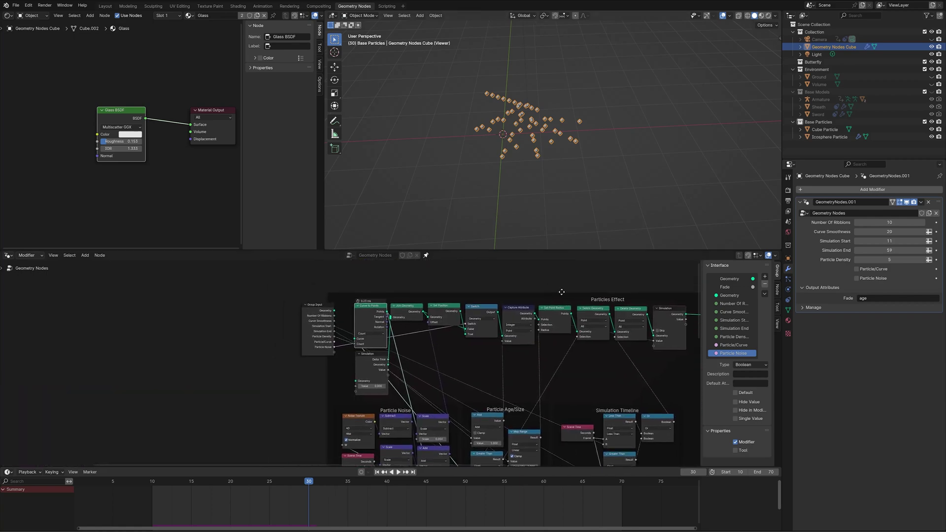
{"action": "scroll", "coordinate": [417, 344], "scroll_direction": "up", "scroll_amount": 2}
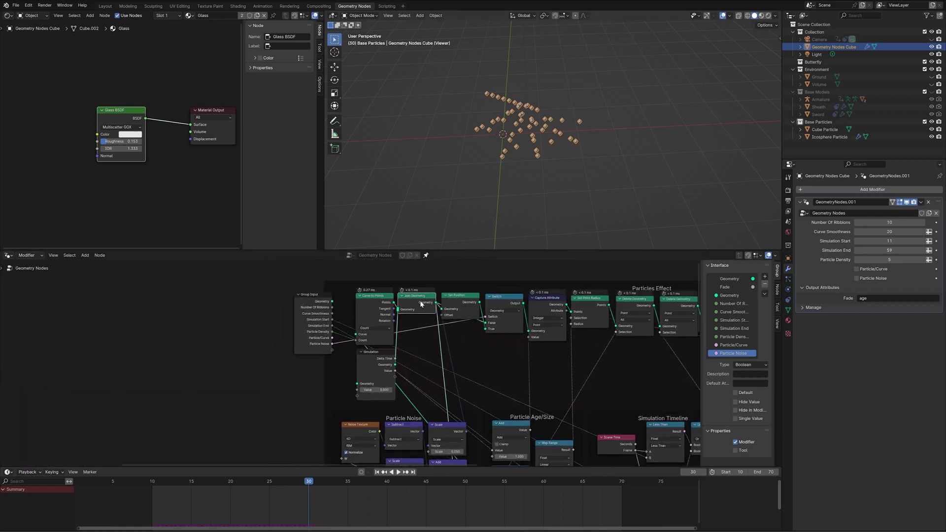
{"action": "scroll", "coordinate": [423, 300], "scroll_direction": "down", "scroll_amount": 1}
{"action": "key", "text": "space"}
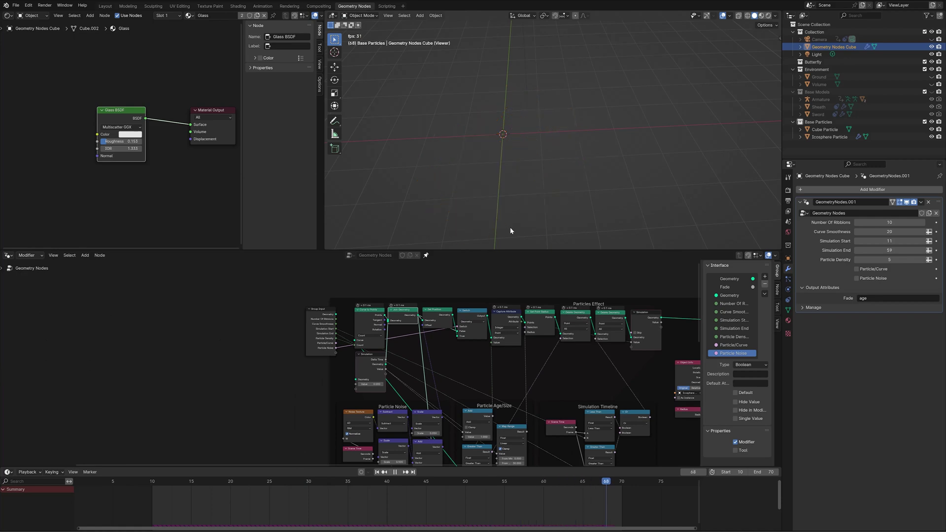
{"action": "middle_click_drag", "start_coordinate": [465, 292], "coordinate": [468, 319]}
{"action": "key", "text": "space"}
{"action": "middle_click_drag", "start_coordinate": [497, 249], "coordinate": [547, 231]}
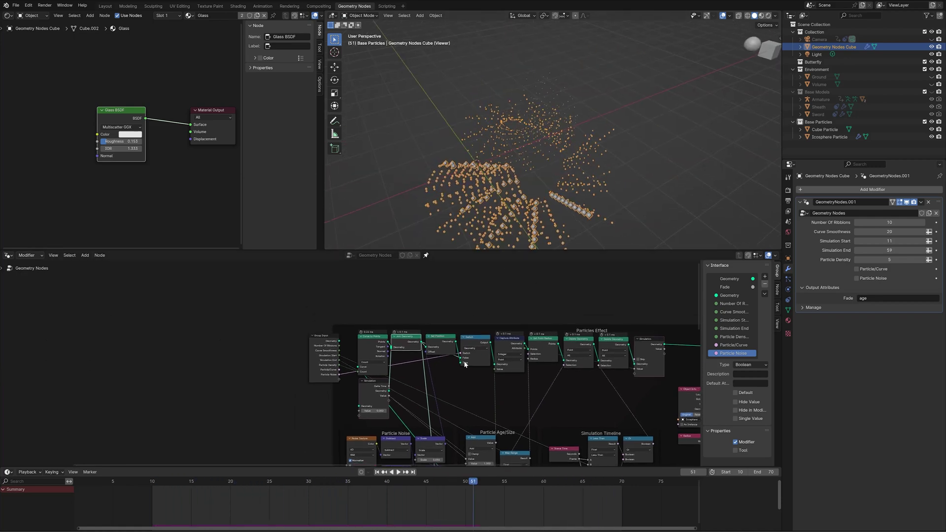
With the Set Position output previewed, enable Particle Noise in the modifier and play the animation from the first frame.
{"action": "middle_click_drag", "start_coordinate": [441, 342], "coordinate": [421, 359]}
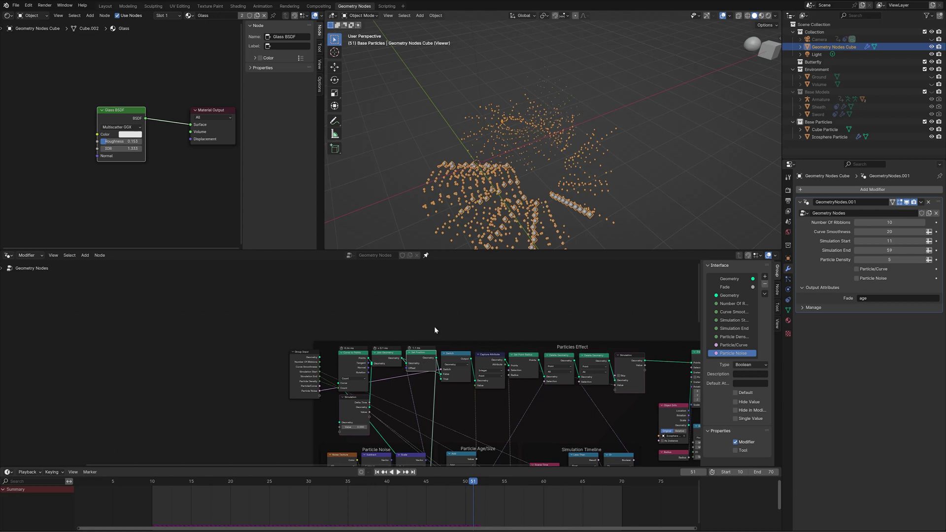
{"action": "middle_click_drag", "start_coordinate": [447, 402], "coordinate": [431, 367]}
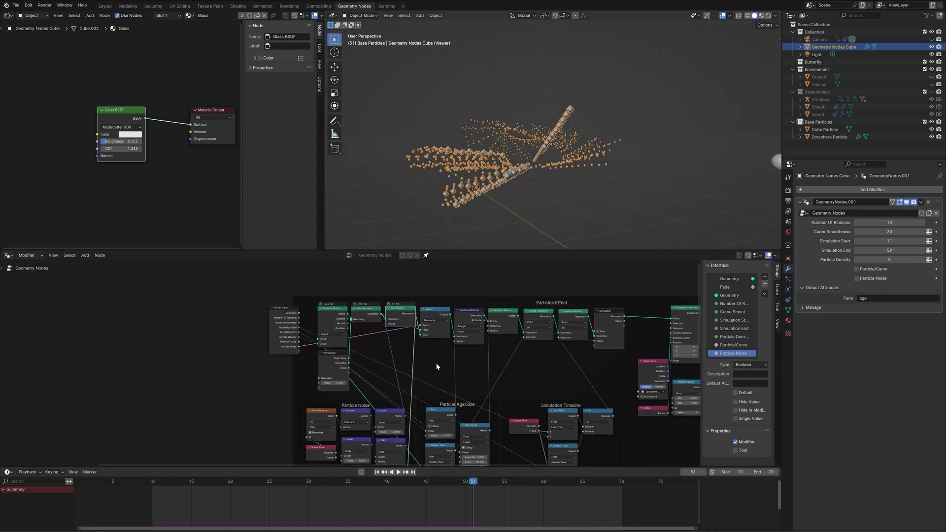
{"action": "left_click", "coordinate": [858, 277]}
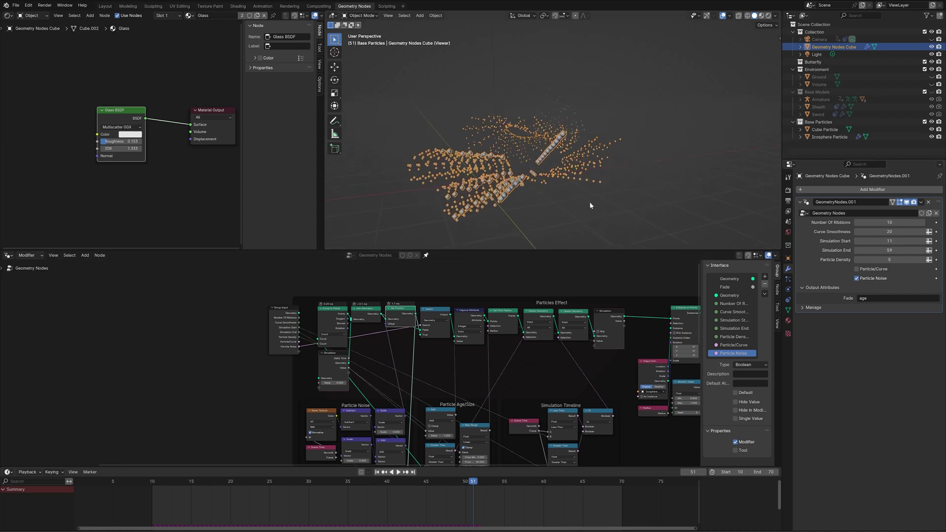
{"action": "key", "text": "shift+Left"}
{"action": "key", "text": "space"}
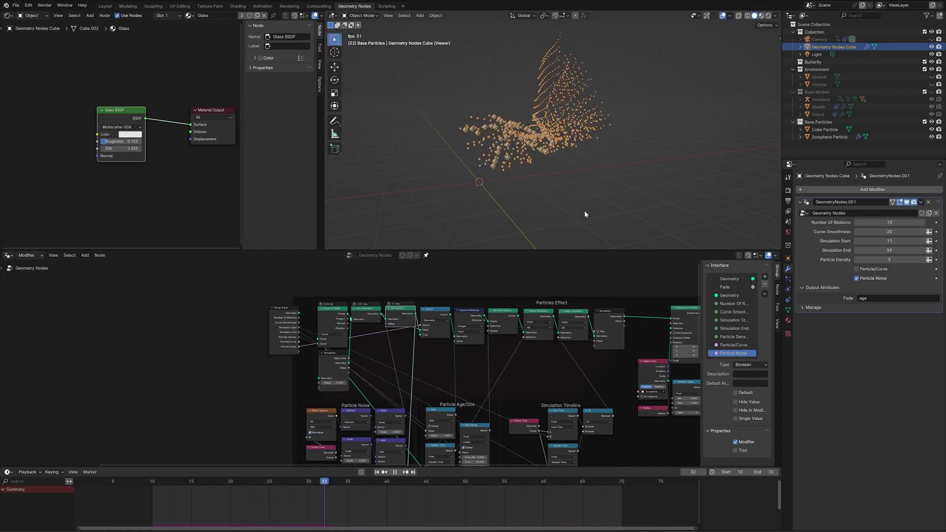
{"action": "key", "text": "space"}
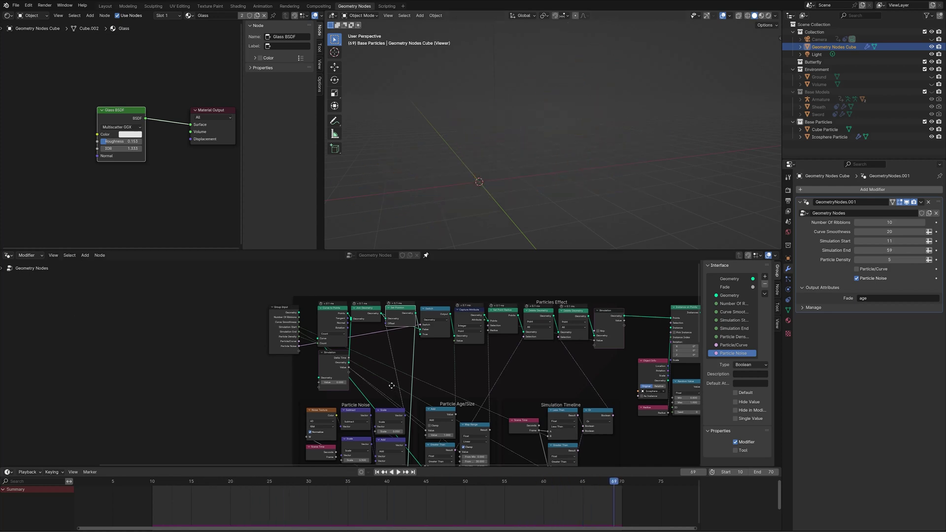
Reveal the hidden sockets of the Noise Texture in the Particle Noise frame to view its settings, and hide them again.
{"action": "middle_click_drag", "start_coordinate": [392, 386], "coordinate": [385, 352]}
{"action": "scroll", "coordinate": [350, 361], "scroll_direction": "up", "scroll_amount": 2}
{"action": "left_click", "coordinate": [306, 383]}
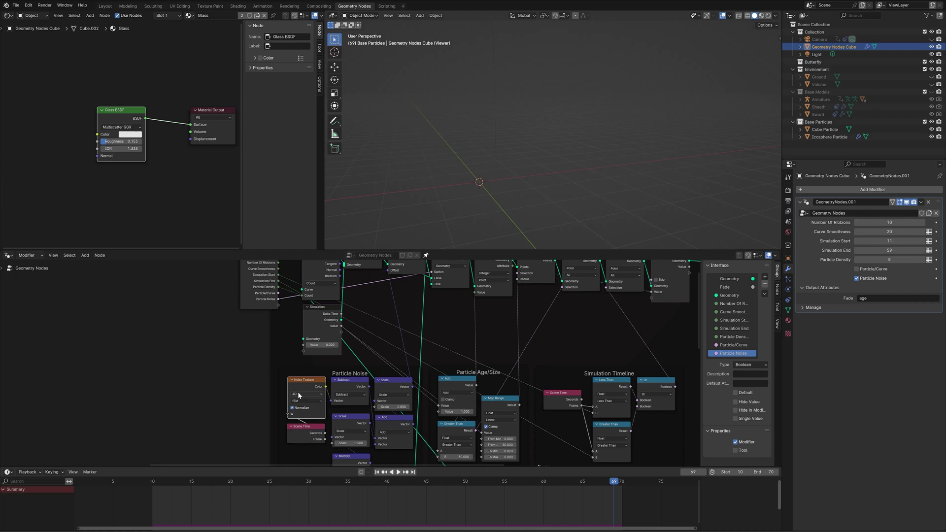
{"action": "key", "text": "ctrl+h"}
{"action": "middle_click_drag", "start_coordinate": [253, 399], "coordinate": [253, 361]}
{"action": "scroll", "coordinate": [279, 388], "scroll_direction": "up", "scroll_amount": 3}
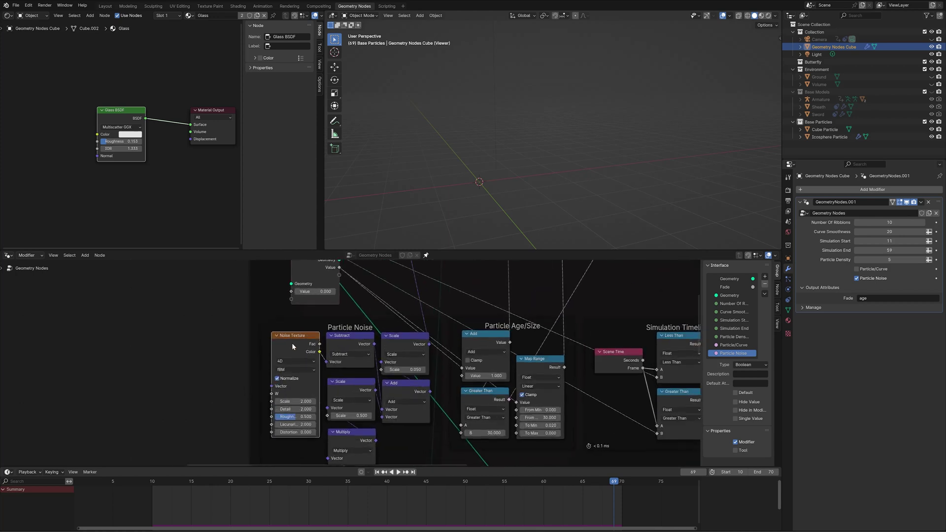
{"action": "key", "text": "ctrl+h"}
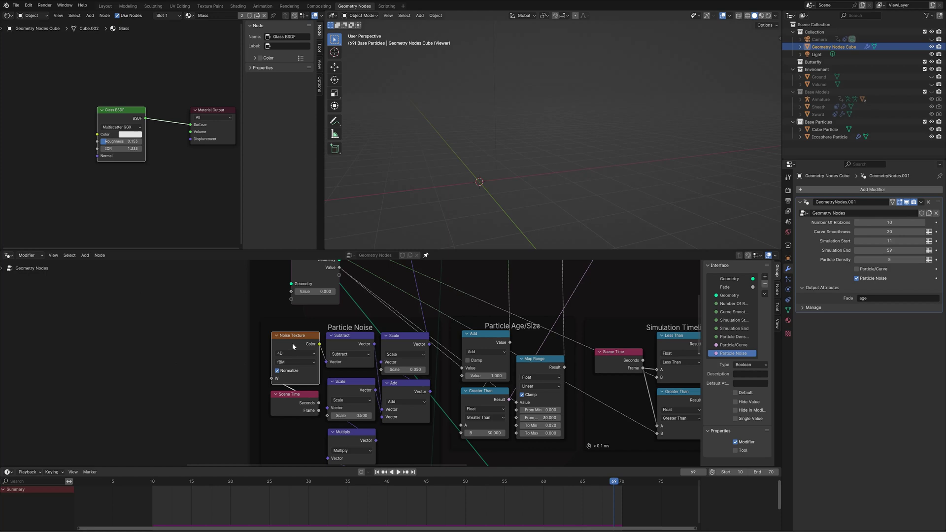
Temporarily reveal the hidden vector inputs of the Subtract and Multiply nodes in the Particle Noise frame to check their values.
{"action": "left_click", "coordinate": [341, 337]}
{"action": "key", "text": "ctrl+h"}
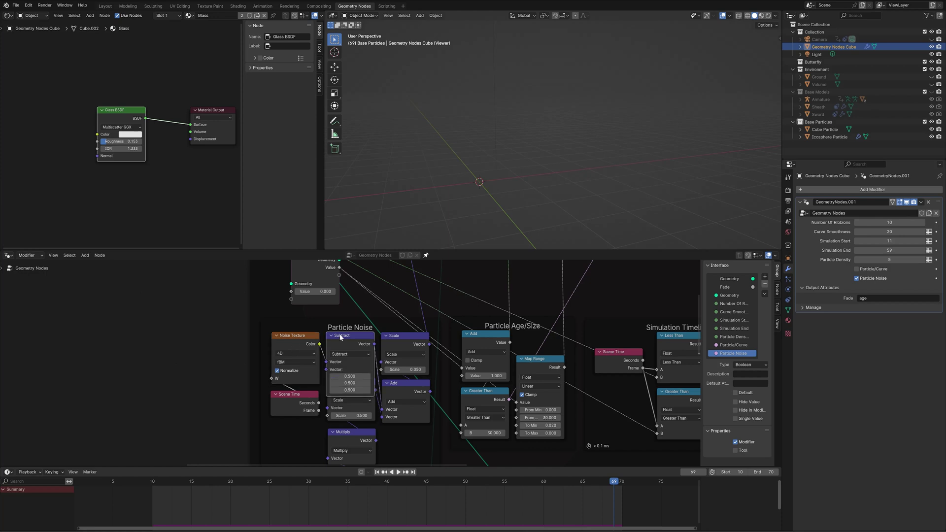
{"action": "key", "text": "ctrl+h"}
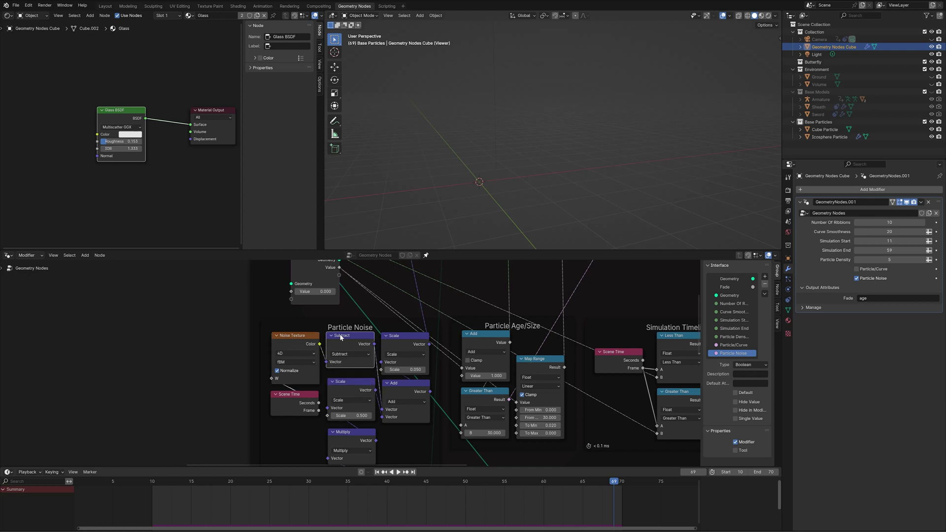
{"action": "middle_click_drag", "start_coordinate": [341, 337], "coordinate": [329, 260]}
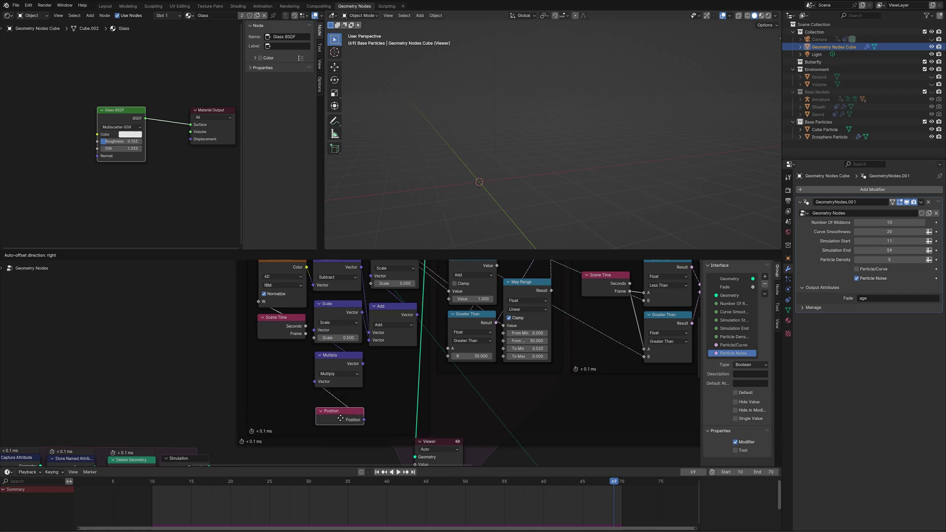
{"action": "left_click", "coordinate": [330, 355]}
{"action": "key", "text": "ctrl+h"}
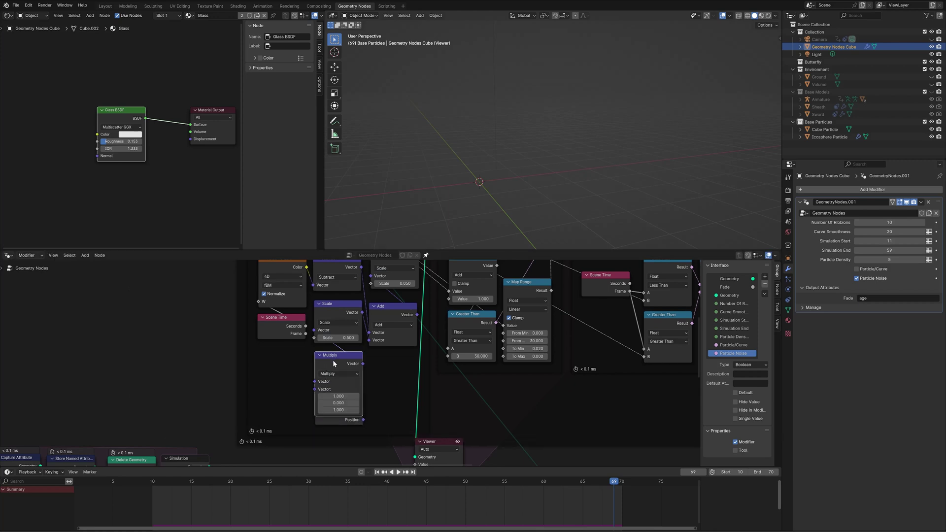
{"action": "key", "text": "ctrl+h"}
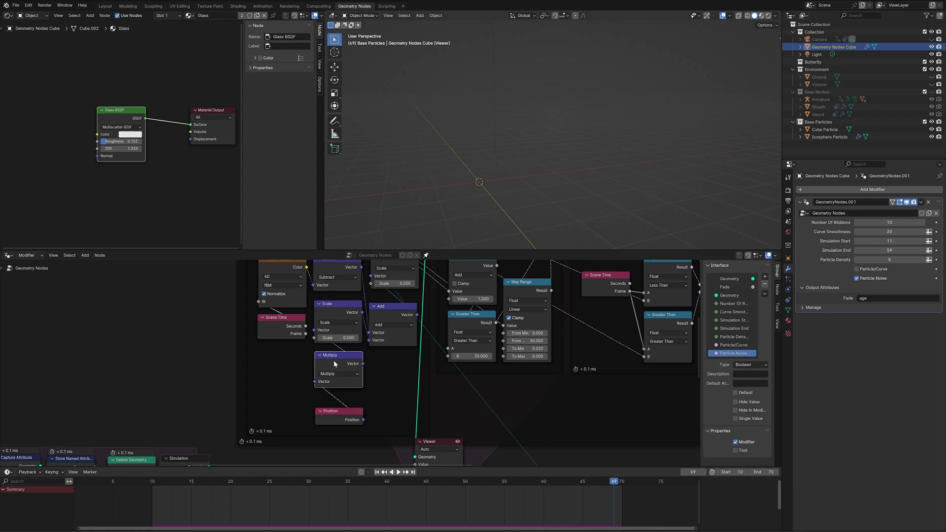
Line up the last Scale node of the Particle Noise frame with the Subtract node beside it.
{"action": "left_click", "coordinate": [341, 312]}
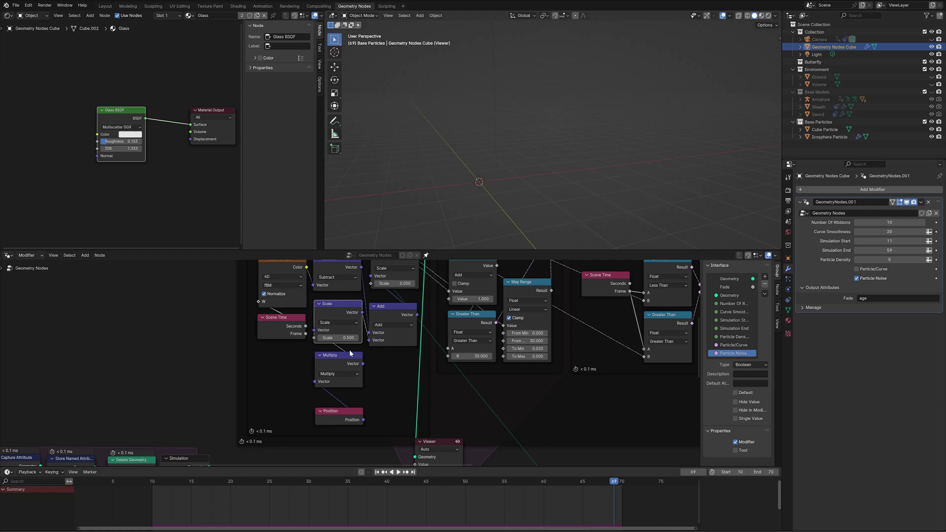
{"action": "scroll", "coordinate": [398, 372], "scroll_direction": "down", "scroll_amount": 3}
{"action": "scroll", "coordinate": [342, 342], "scroll_direction": "up", "scroll_amount": 3}
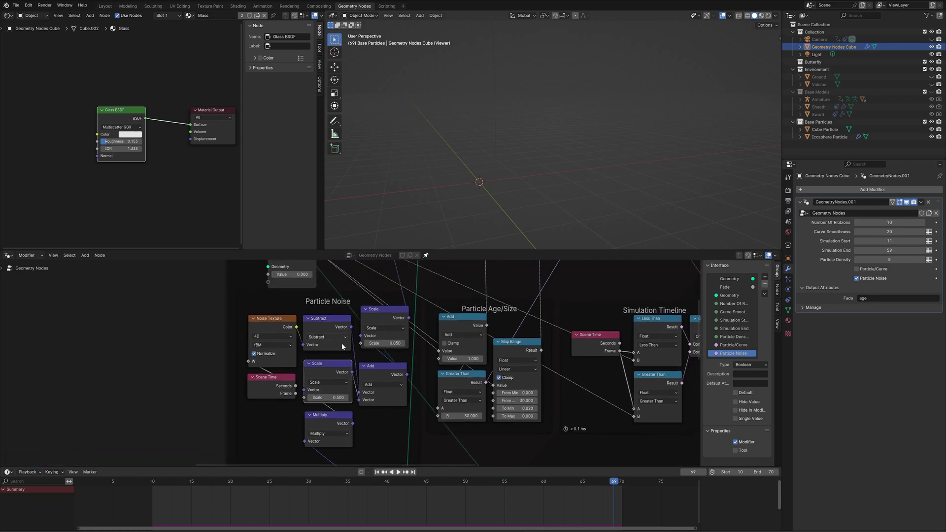
{"action": "left_click_drag", "start_coordinate": [391, 314], "coordinate": [385, 325]}
{"action": "middle_click_drag", "start_coordinate": [380, 302], "coordinate": [373, 385]}
{"action": "scroll", "coordinate": [373, 385], "scroll_direction": "up", "scroll_amount": 3}
{"action": "scroll", "coordinate": [372, 389], "scroll_direction": "down", "scroll_amount": 4}
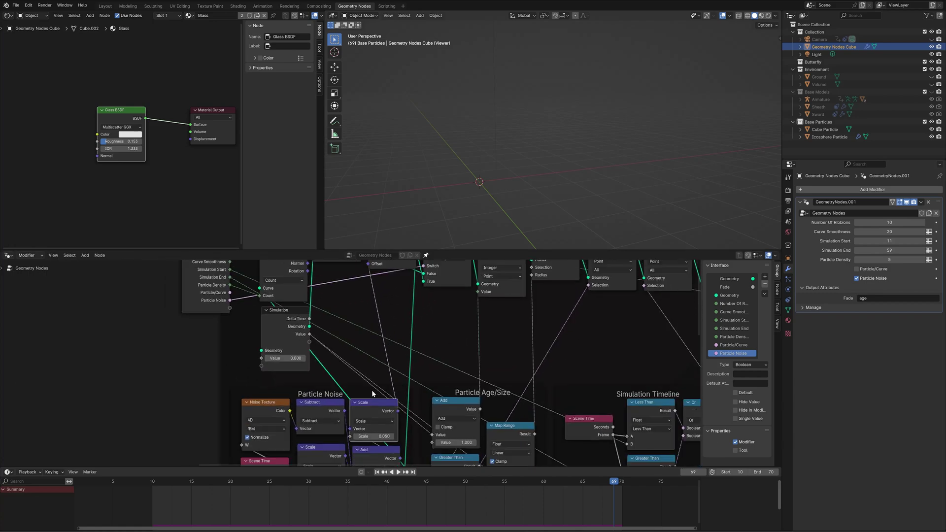
Move Set Position down and Switch up to expose their links, and toggle Particle Noise off and back on in the modifier.
{"action": "middle_click_drag", "start_coordinate": [378, 322], "coordinate": [371, 384]}
{"action": "left_click_drag", "start_coordinate": [381, 315], "coordinate": [378, 363]}
{"action": "left_click_drag", "start_coordinate": [433, 322], "coordinate": [430, 297]}
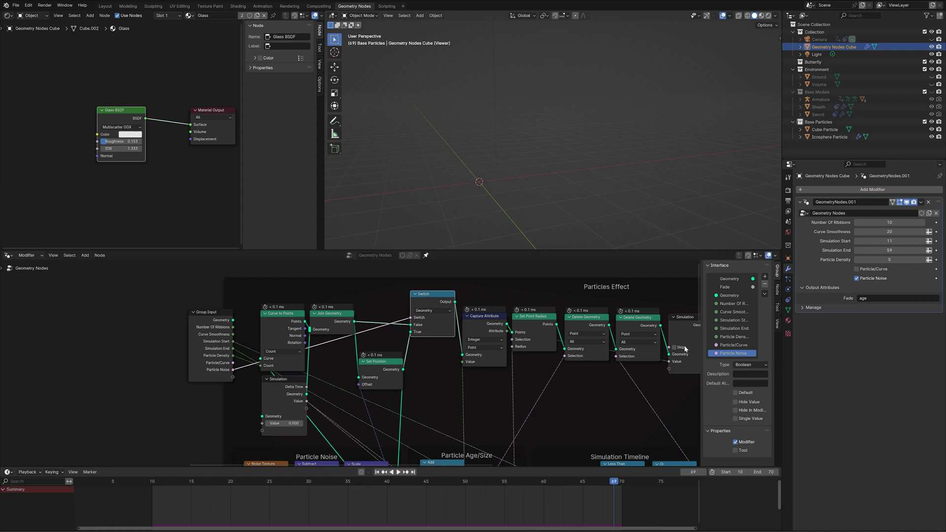
{"action": "left_click", "coordinate": [857, 279]}
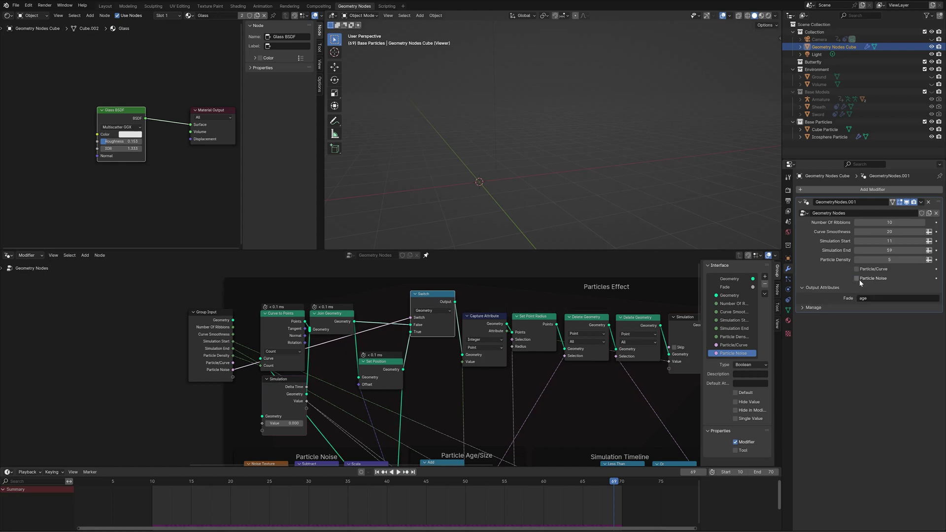
{"action": "left_click", "coordinate": [857, 279]}
Arrange Set Position and Switch in one row between Join Geometry and Capture Attribute, raising Capture Attribute slightly to match.
{"action": "left_click_drag", "start_coordinate": [328, 315], "coordinate": [328, 321]}
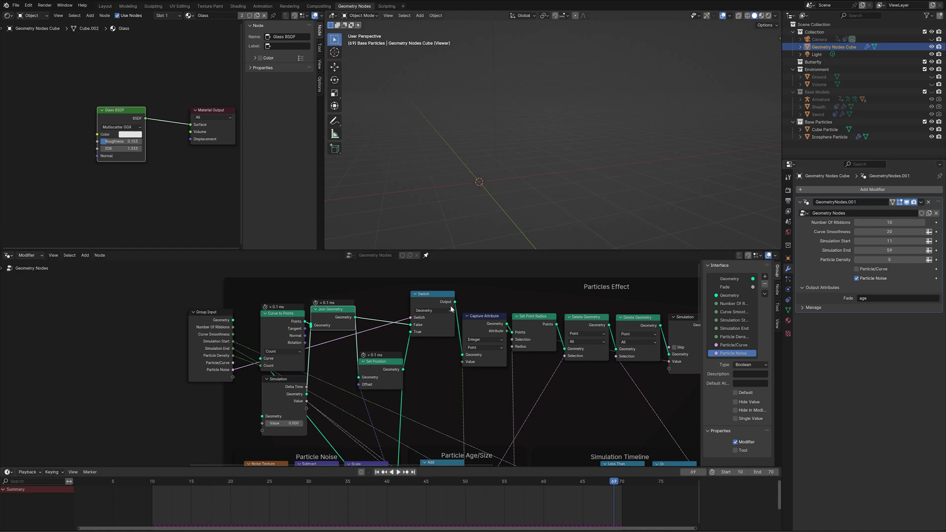
{"action": "left_click_drag", "start_coordinate": [443, 305], "coordinate": [442, 313]}
{"action": "left_click_drag", "start_coordinate": [375, 361], "coordinate": [374, 309]}
{"action": "left_click_drag", "start_coordinate": [432, 308], "coordinate": [428, 314]}
{"action": "middle_click_drag", "start_coordinate": [454, 388], "coordinate": [414, 390]}
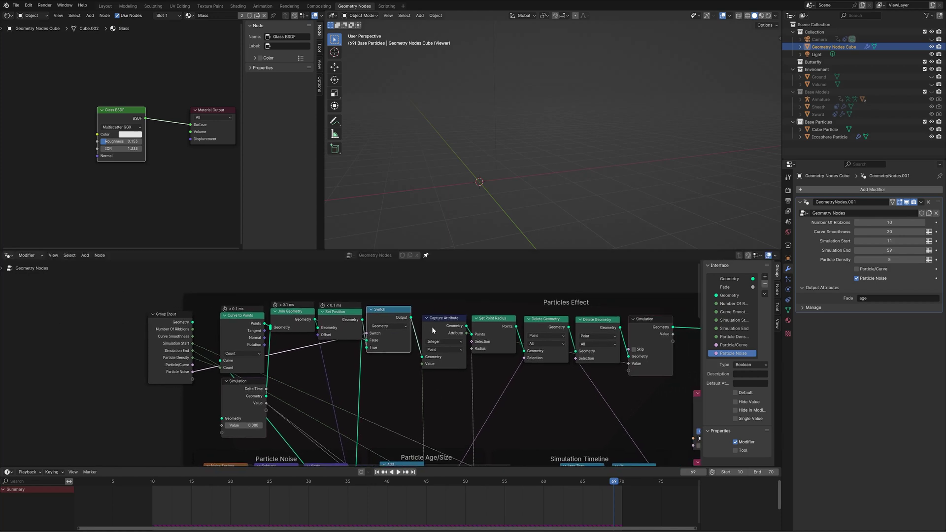
{"action": "left_click_drag", "start_coordinate": [433, 325], "coordinate": [428, 318]}
Select Set Point Radius, play the animation, stop at frame 34 and examine the particle sizes in the viewport.
{"action": "scroll", "coordinate": [435, 382], "scroll_direction": "down", "scroll_amount": 2}
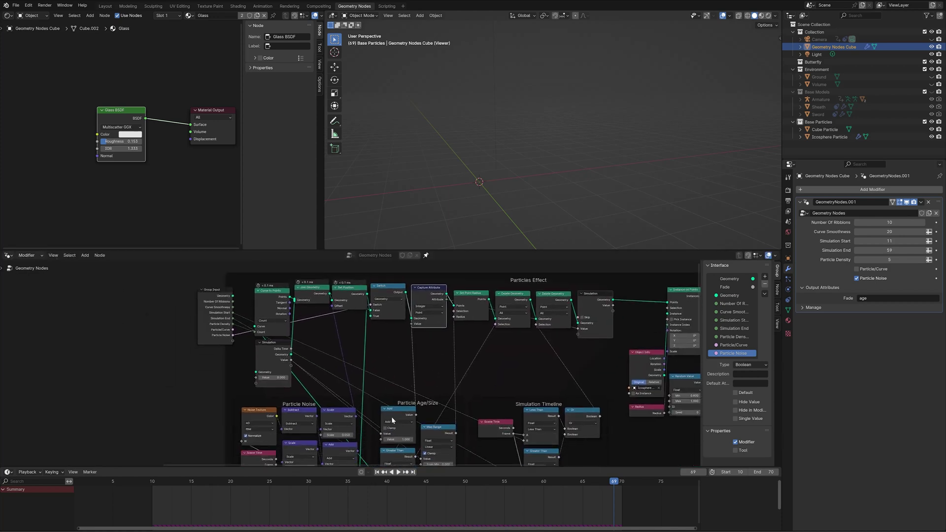
{"action": "scroll", "coordinate": [128, 413], "scroll_direction": "down", "scroll_amount": 2}
{"action": "middle_click_drag", "start_coordinate": [122, 413], "coordinate": [106, 375]}
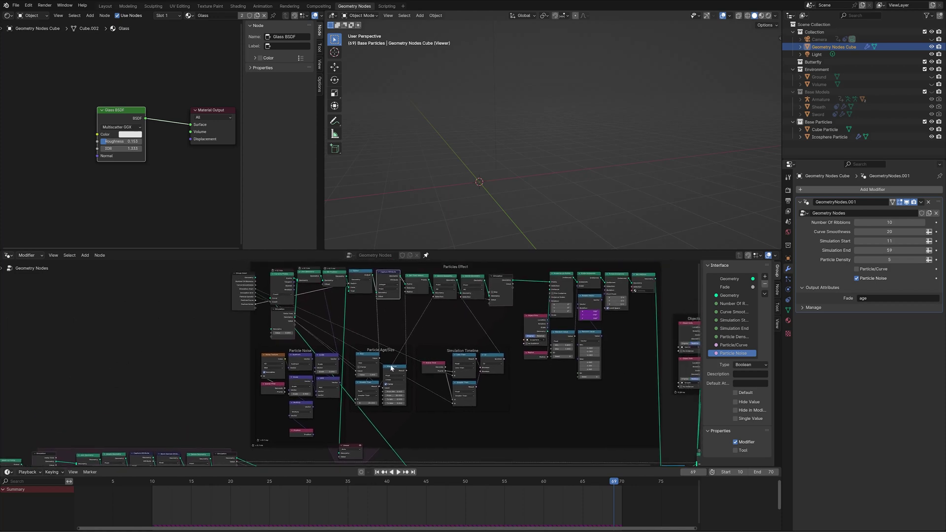
{"action": "middle_click_drag", "start_coordinate": [449, 331], "coordinate": [469, 352]}
{"action": "scroll", "coordinate": [458, 367], "scroll_direction": "up", "scroll_amount": 1}
{"action": "scroll", "coordinate": [454, 334], "scroll_direction": "up", "scroll_amount": 1}
{"action": "left_click", "coordinate": [460, 300]}
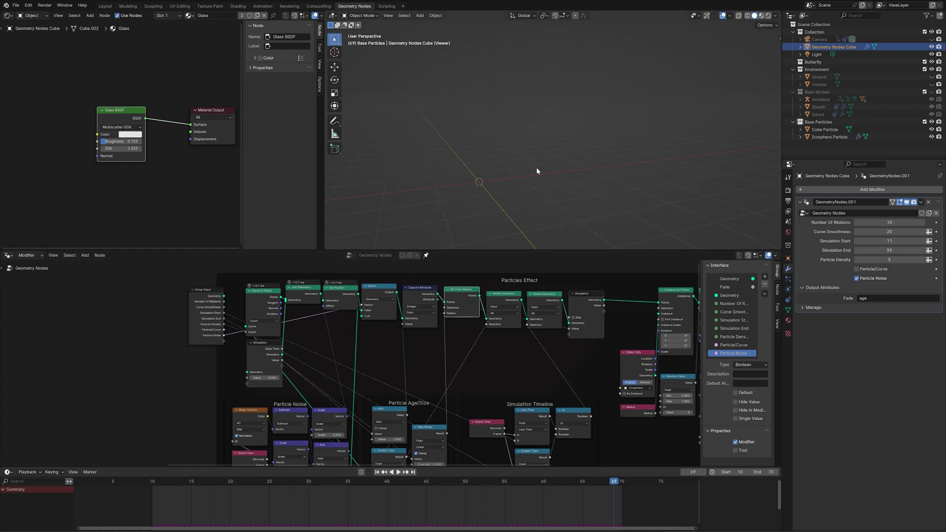
{"action": "key", "text": "space"}
{"action": "scroll", "coordinate": [581, 140], "scroll_direction": "up", "scroll_amount": 4}
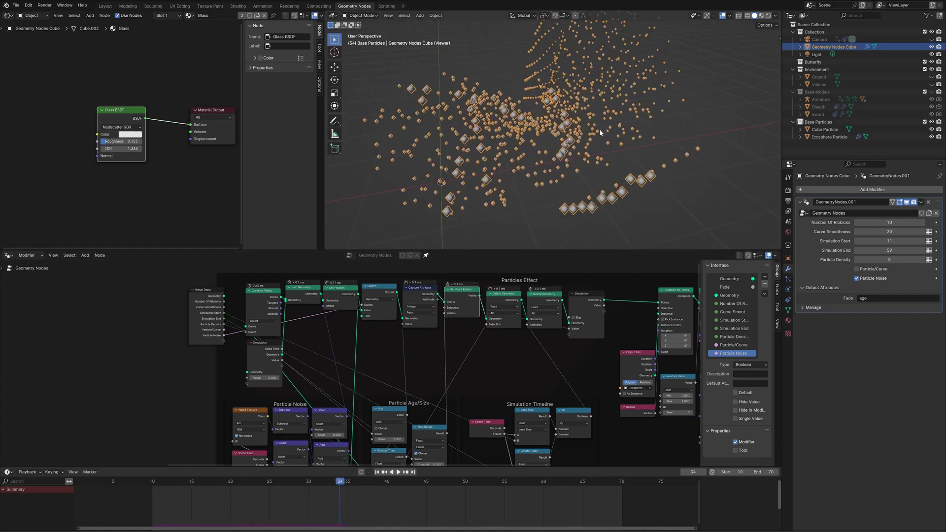
{"action": "scroll", "coordinate": [522, 183], "scroll_direction": "down", "scroll_amount": 2}
{"action": "middle_click_drag", "start_coordinate": [522, 183], "coordinate": [558, 163]}
Raise Map Range next to Add in the Particle Age/Size frame, nudging Add and Greater Than slightly upward.
{"action": "middle_click_drag", "start_coordinate": [415, 418], "coordinate": [427, 372]}
{"action": "scroll", "coordinate": [426, 372], "scroll_direction": "up", "scroll_amount": 3}
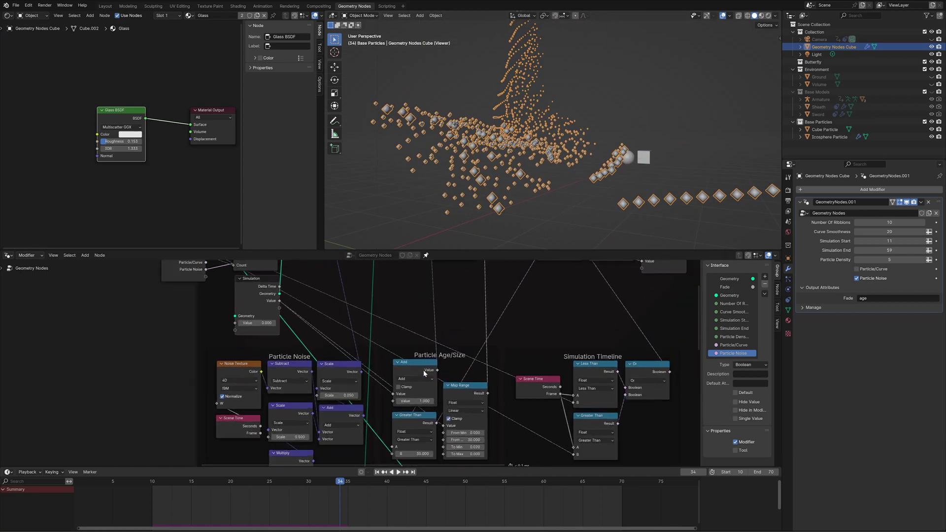
{"action": "left_click_drag", "start_coordinate": [417, 369], "coordinate": [415, 366]}
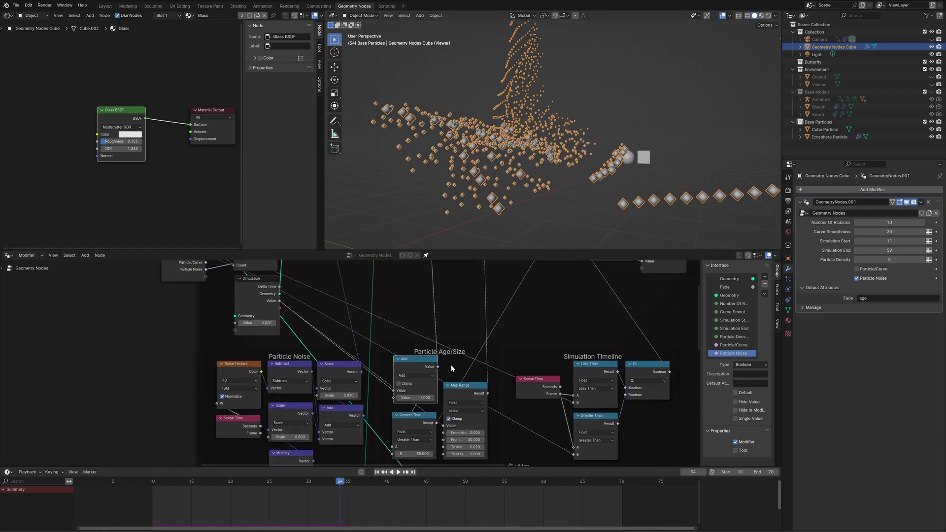
{"action": "left_click_drag", "start_coordinate": [464, 392], "coordinate": [465, 364]}
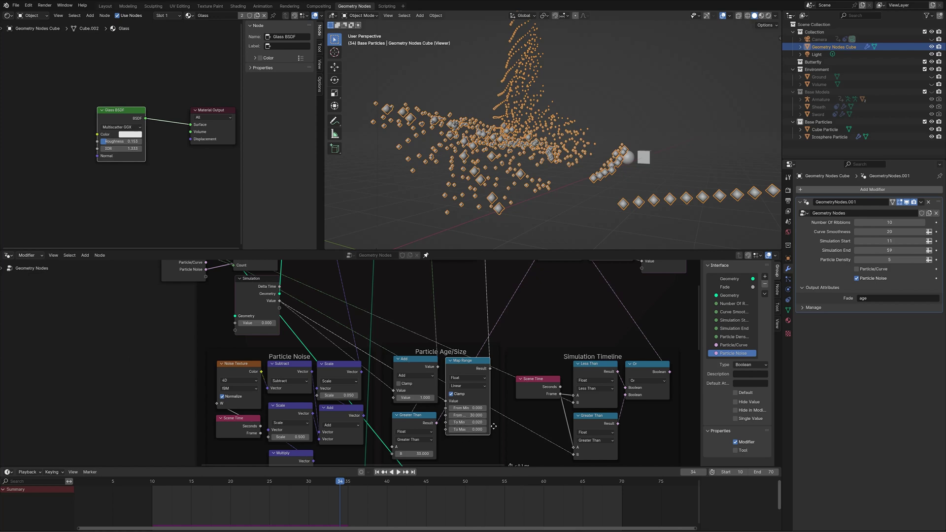
{"action": "middle_click_drag", "start_coordinate": [550, 231], "coordinate": [504, 200]}
{"action": "scroll", "coordinate": [531, 211], "scroll_direction": "down", "scroll_amount": 3}
{"action": "middle_click_drag", "start_coordinate": [528, 326], "coordinate": [517, 313]}
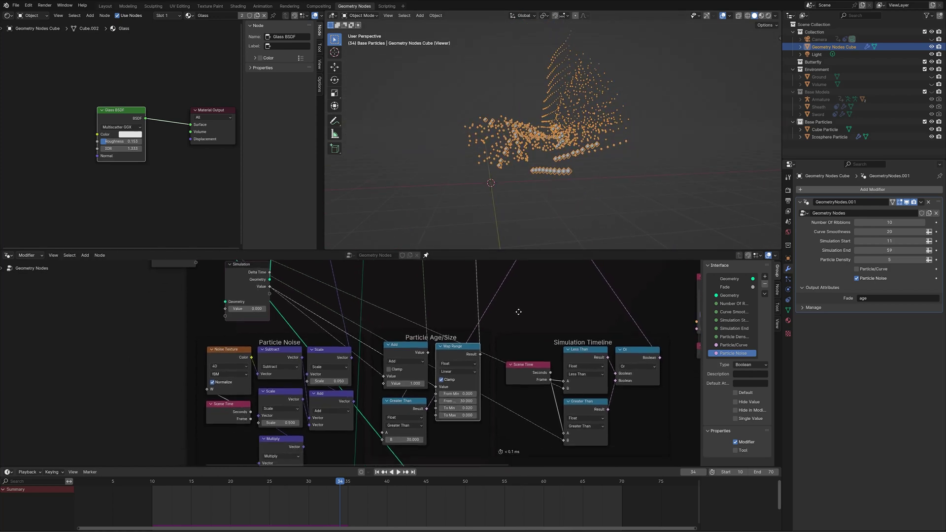
{"action": "left_click_drag", "start_coordinate": [394, 407], "coordinate": [395, 404]}
Examine the second Delete Geometry node and the Simulation Timeline frame that drives its selection.
{"action": "middle_click_drag", "start_coordinate": [530, 328], "coordinate": [442, 436]}
{"action": "middle_click_drag", "start_coordinate": [480, 391], "coordinate": [426, 368]}
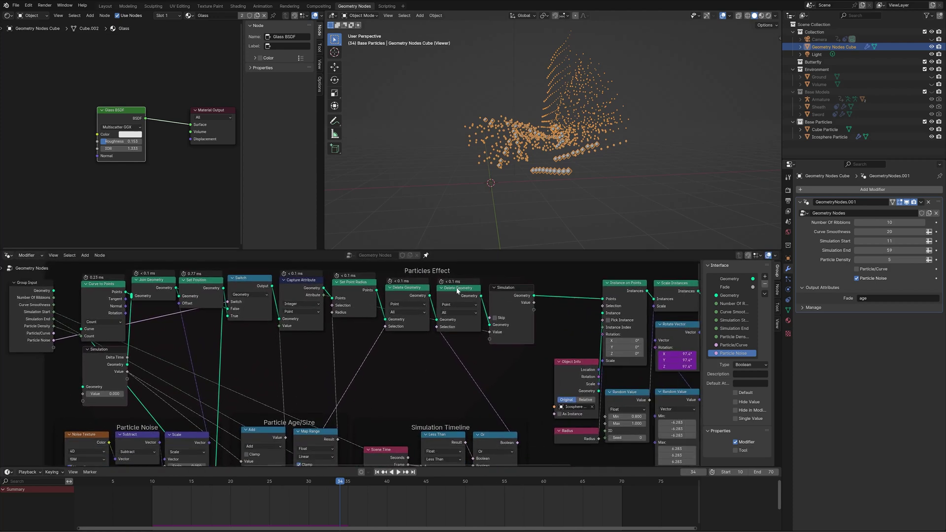
{"action": "left_click_drag", "start_coordinate": [458, 290], "coordinate": [456, 289]}
{"action": "scroll", "coordinate": [404, 374], "scroll_direction": "down", "scroll_amount": 3}
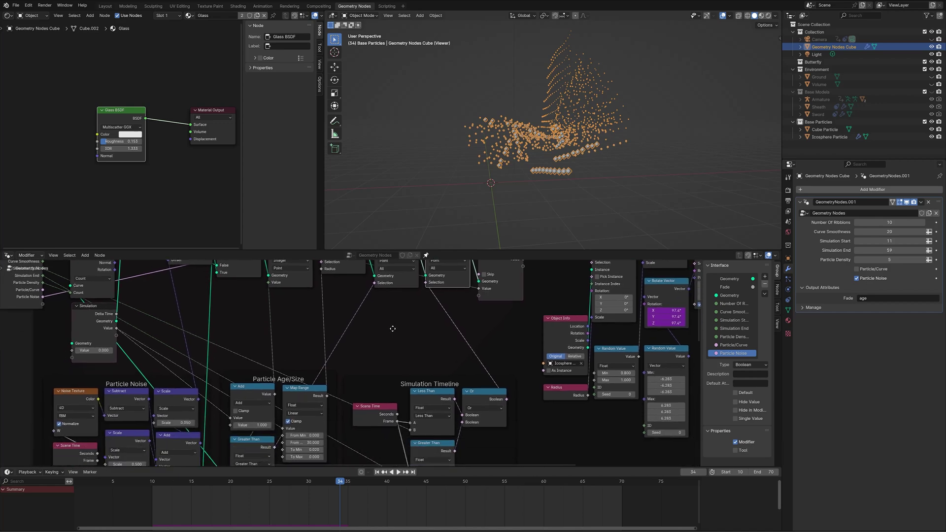
{"action": "left_click_drag", "start_coordinate": [407, 375], "coordinate": [398, 375]}
{"action": "scroll", "coordinate": [394, 372], "scroll_direction": "down", "scroll_amount": 3}
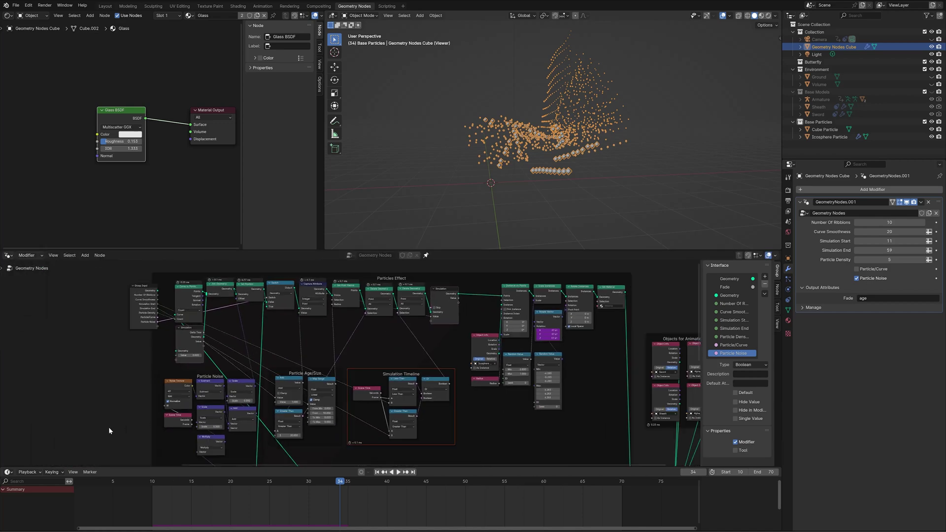
Compare the Simulation Timeline nodes with the main simulation's node chain, and return to the end of the Particles Effect frame.
{"action": "middle_click_drag", "start_coordinate": [106, 425], "coordinate": [404, 419]}
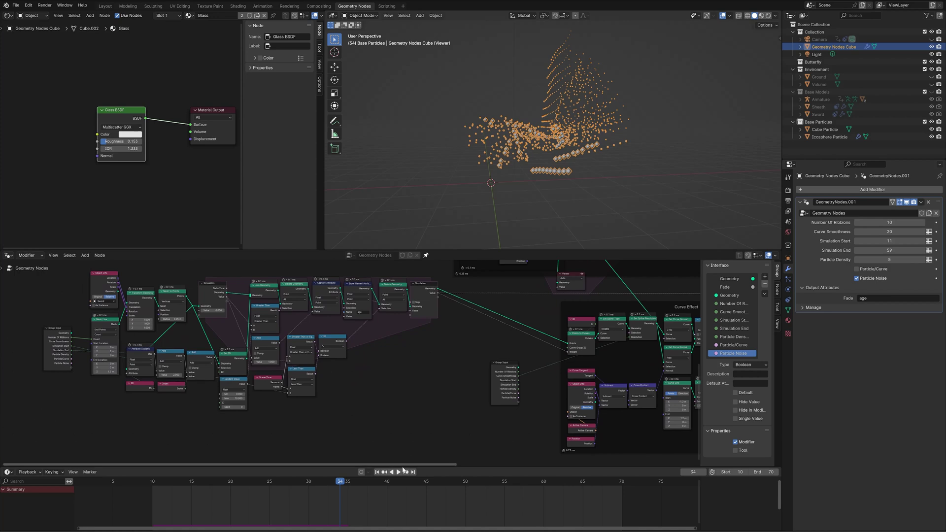
{"action": "scroll", "coordinate": [452, 356], "scroll_direction": "up", "scroll_amount": 2}
{"action": "middle_click_drag", "start_coordinate": [452, 357], "coordinate": [269, 297]}
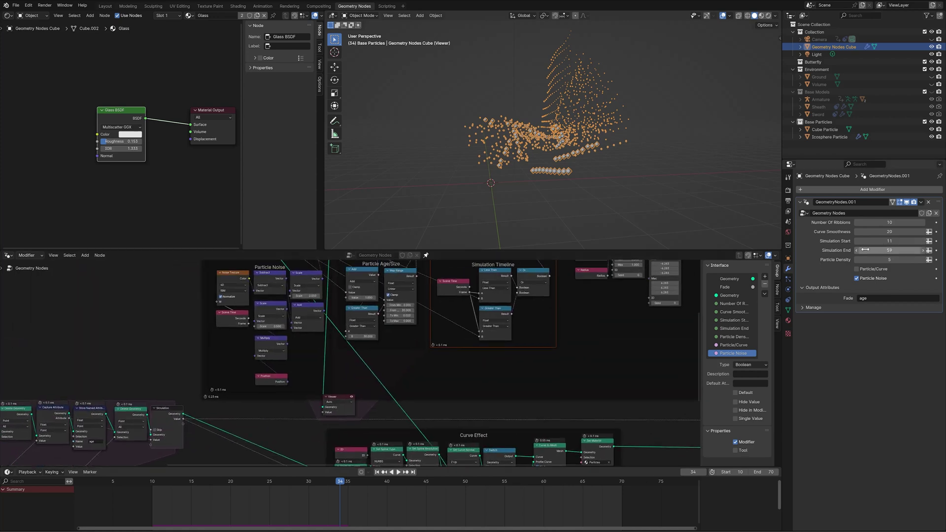
{"action": "middle_click_drag", "start_coordinate": [579, 344], "coordinate": [490, 477]}
{"action": "middle_click_drag", "start_coordinate": [490, 316], "coordinate": [484, 339]}
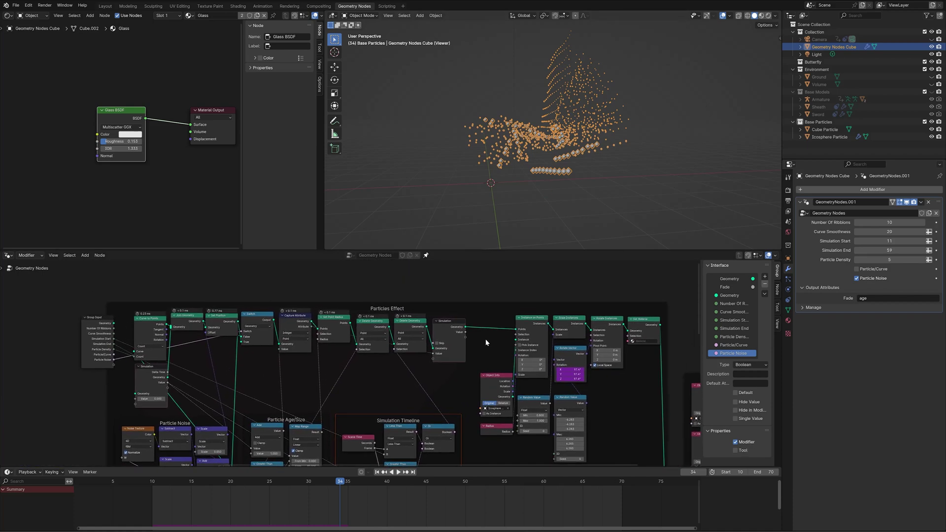
{"action": "scroll", "coordinate": [483, 339], "scroll_direction": "up", "scroll_amount": 1}
{"action": "scroll", "coordinate": [376, 367], "scroll_direction": "down", "scroll_amount": 3}
{"action": "middle_click_drag", "start_coordinate": [375, 367], "coordinate": [302, 380]}
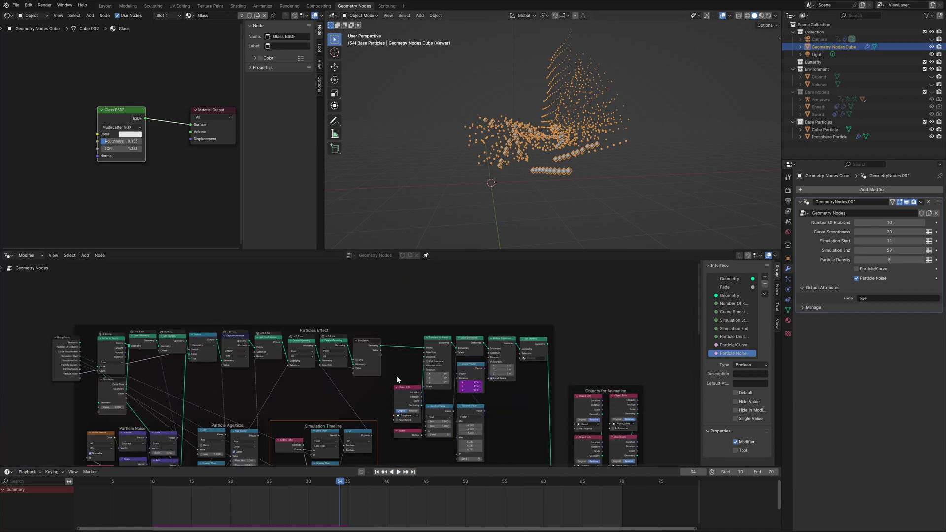
Examine the Instance on Points section of the Particles Effect frame, including its Object Info and Radius inputs.
{"action": "scroll", "coordinate": [392, 355], "scroll_direction": "up", "scroll_amount": 2}
{"action": "middle_click_drag", "start_coordinate": [415, 370], "coordinate": [345, 399]}
{"action": "scroll", "coordinate": [347, 394], "scroll_direction": "up", "scroll_amount": 1}
{"action": "left_click_drag", "start_coordinate": [409, 363], "coordinate": [412, 363]}
{"action": "middle_click_drag", "start_coordinate": [353, 372], "coordinate": [345, 335]}
{"action": "scroll", "coordinate": [373, 345], "scroll_direction": "down", "scroll_amount": 2}
{"action": "scroll", "coordinate": [374, 372], "scroll_direction": "up", "scroll_amount": 4}
{"action": "middle_click_drag", "start_coordinate": [352, 407], "coordinate": [380, 338]}
Connect the particle Object Info's object input to a new Group Input socket and name it Particle Object.
{"action": "left_click", "coordinate": [374, 371]}
{"action": "scroll", "coordinate": [345, 385], "scroll_direction": "down", "scroll_amount": 3}
{"action": "scroll", "coordinate": [379, 332], "scroll_direction": "down", "scroll_amount": 4}
{"action": "scroll", "coordinate": [380, 338], "scroll_direction": "down", "scroll_amount": 4}
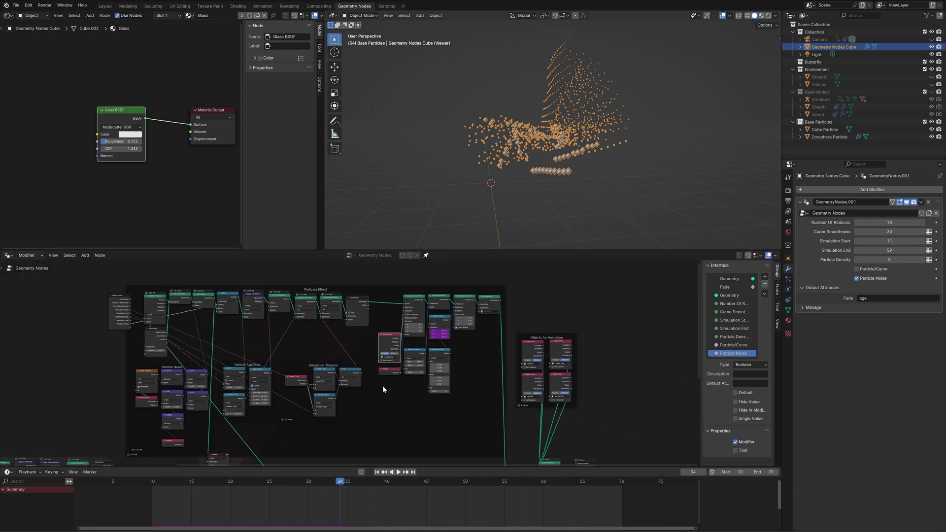
{"action": "middle_click_drag", "start_coordinate": [382, 385], "coordinate": [389, 352]}
{"action": "scroll", "coordinate": [394, 320], "scroll_direction": "up", "scroll_amount": 4}
{"action": "left_click_drag", "start_coordinate": [397, 316], "coordinate": [561, 430]}
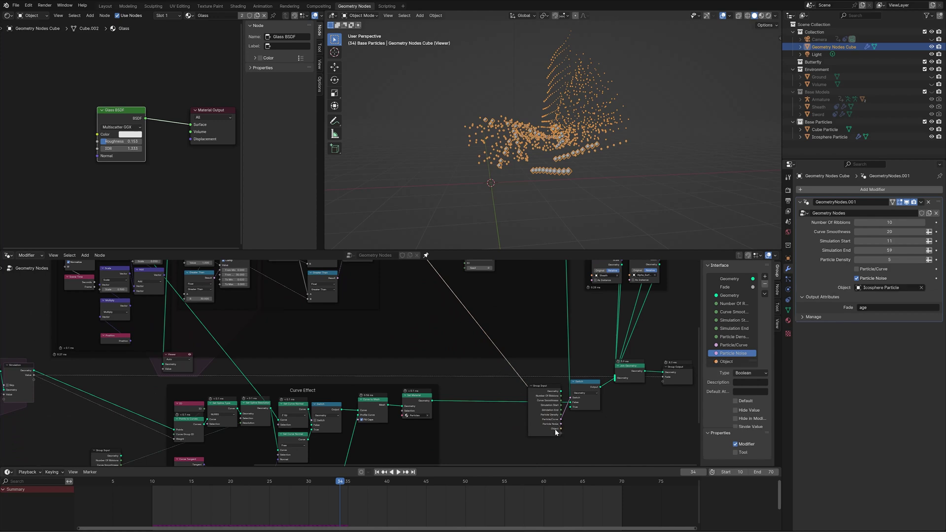
{"action": "left_click", "coordinate": [731, 362]}
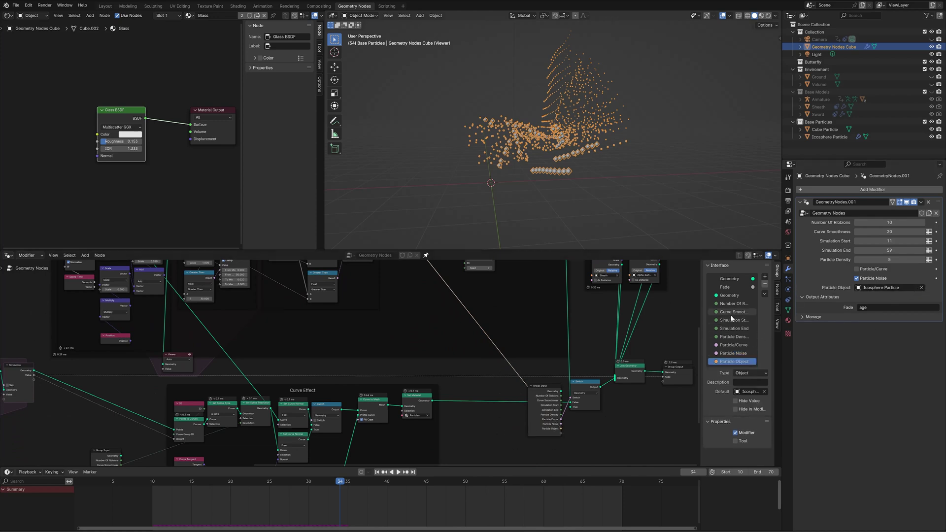
Return to the Particles Effect frame and inspect Instance on Points and the Radius node that supplies its scale.
{"action": "middle_click_drag", "start_coordinate": [445, 327], "coordinate": [394, 330]}
{"action": "left_click_drag", "start_coordinate": [394, 330], "coordinate": [398, 323]}
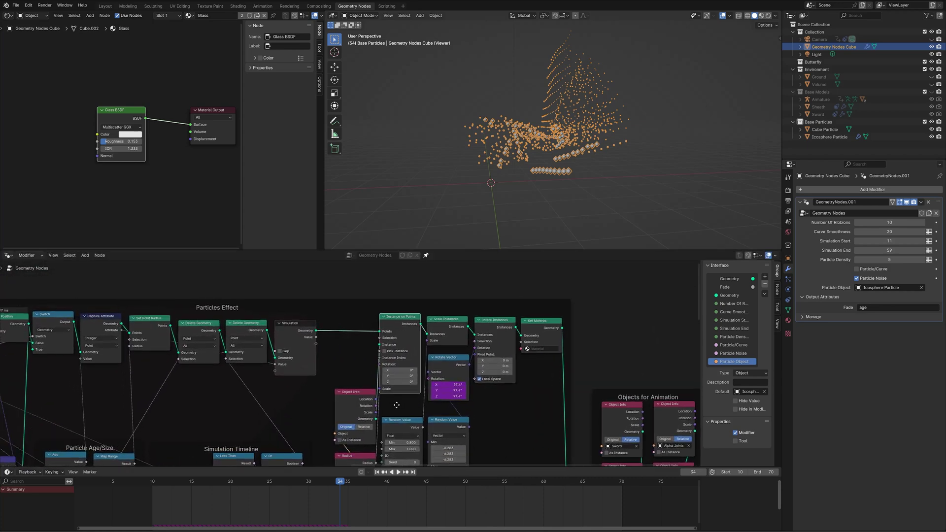
{"action": "middle_click_drag", "start_coordinate": [395, 401], "coordinate": [414, 369]}
{"action": "left_click_drag", "start_coordinate": [365, 430], "coordinate": [368, 431]}
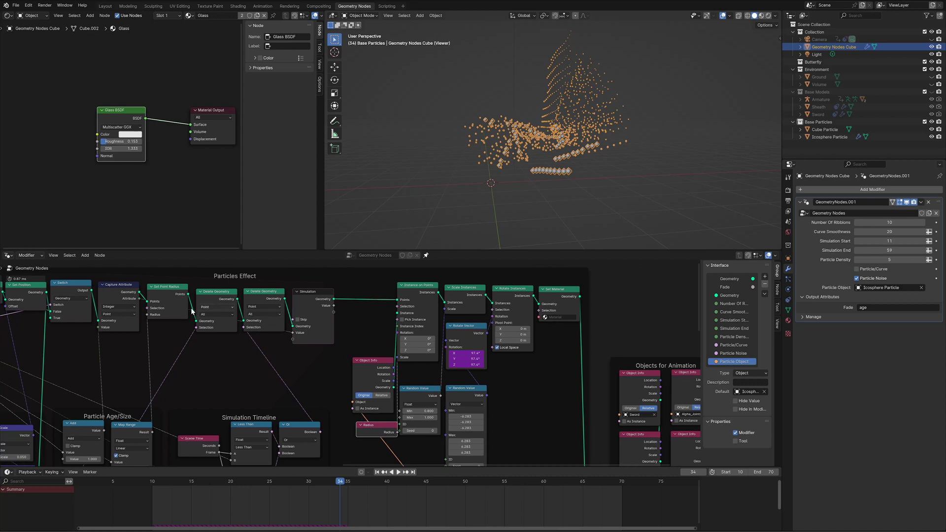
Tidy the particle scale and rotation nodes, moving the two Random Value nodes up closer beneath Instance on Points and Rotate Vector.
{"action": "left_click_drag", "start_coordinate": [168, 299], "coordinate": [169, 298]}
{"action": "left_click_drag", "start_coordinate": [367, 433], "coordinate": [364, 431]}
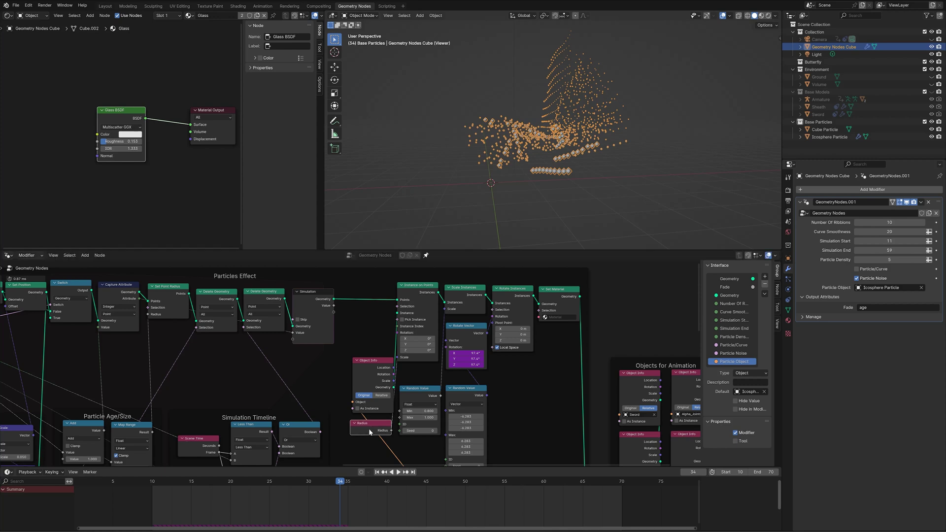
{"action": "middle_click_drag", "start_coordinate": [465, 291], "coordinate": [459, 311]}
{"action": "left_click_drag", "start_coordinate": [459, 311], "coordinate": [459, 309]}
{"action": "middle_click_drag", "start_coordinate": [504, 423], "coordinate": [498, 387]}
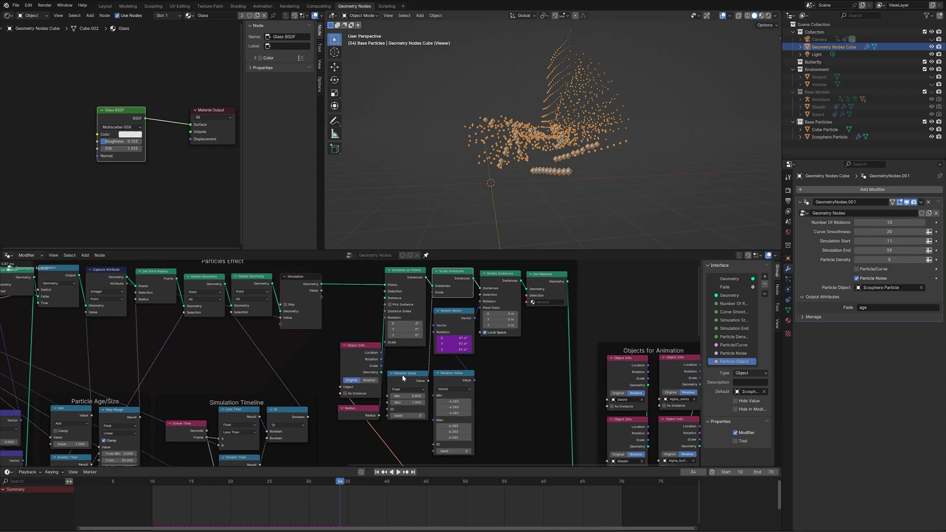
{"action": "left_click_drag", "start_coordinate": [403, 377], "coordinate": [401, 364]}
{"action": "left_click_drag", "start_coordinate": [462, 322], "coordinate": [460, 319]}
{"action": "left_click_drag", "start_coordinate": [440, 386], "coordinate": [440, 372]}
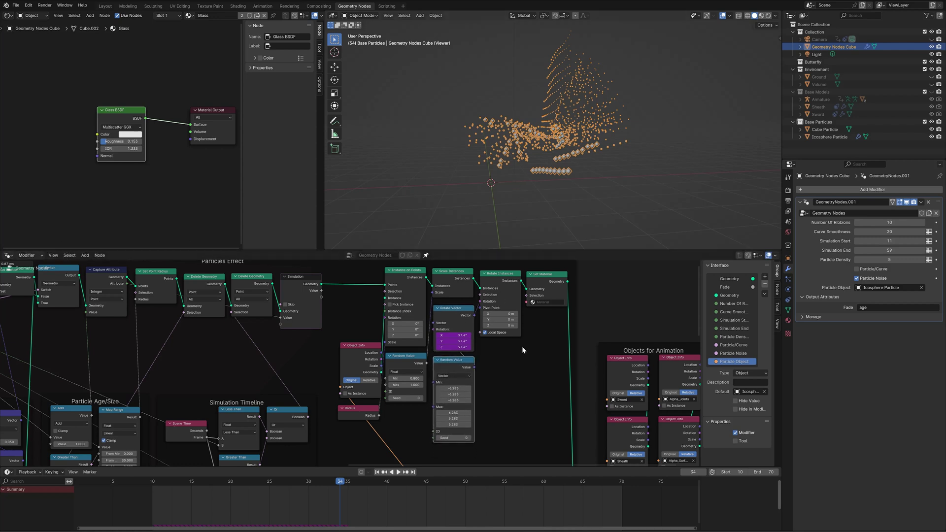
Preview the Rotate Instances output and set the modifier's Particle Object to Cube Particle.
{"action": "middle_click_drag", "start_coordinate": [521, 346], "coordinate": [453, 400]}
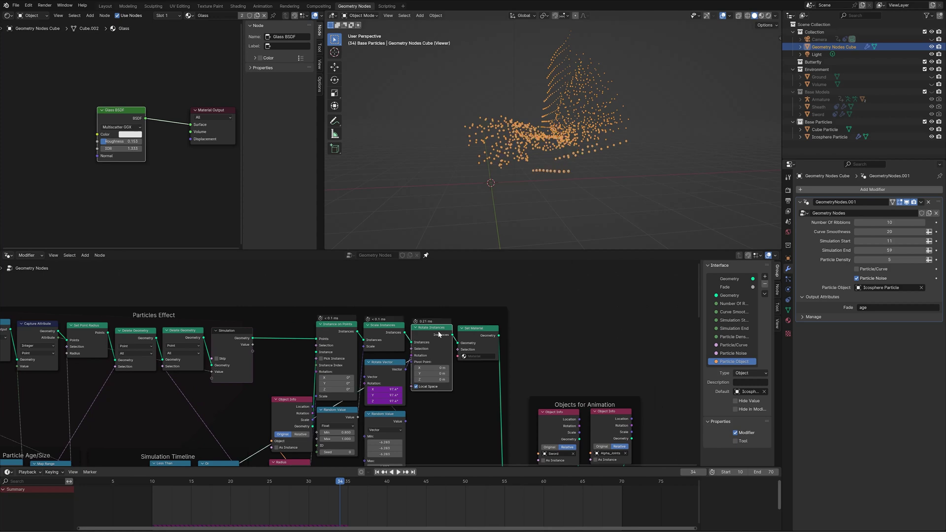
{"action": "scroll", "coordinate": [563, 196], "scroll_direction": "up", "scroll_amount": 3}
{"action": "middle_click_drag", "start_coordinate": [675, 143], "coordinate": [669, 177]}
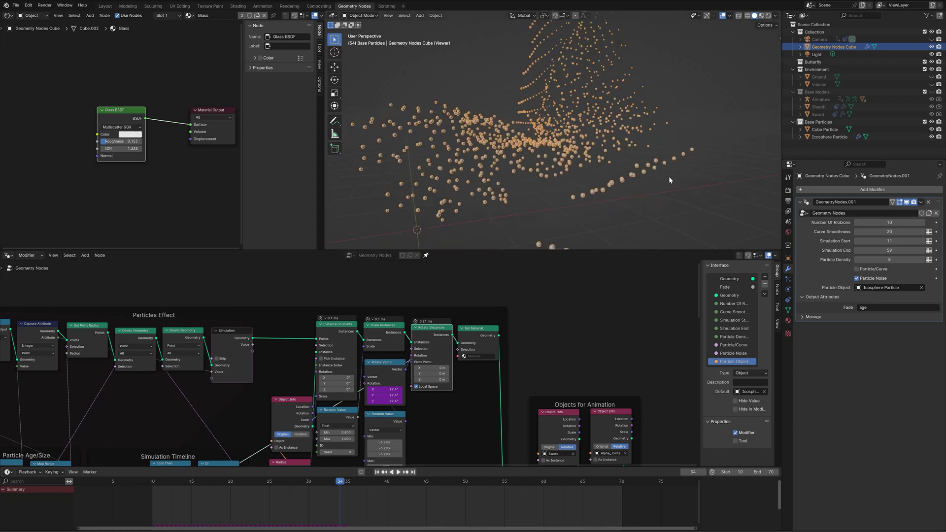
{"action": "left_click", "coordinate": [921, 288]}
{"action": "left_click", "coordinate": [902, 288]}
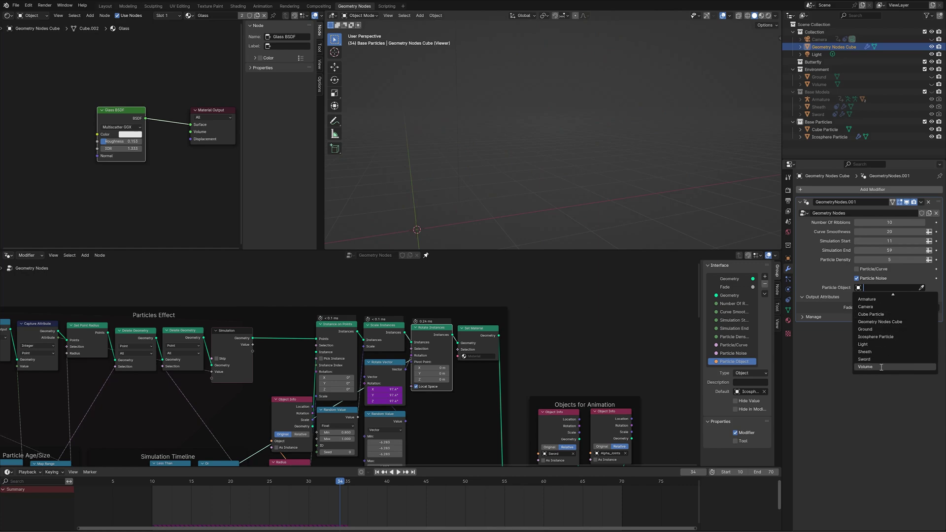
{"action": "scroll", "coordinate": [874, 329], "scroll_direction": "up", "scroll_amount": 2}
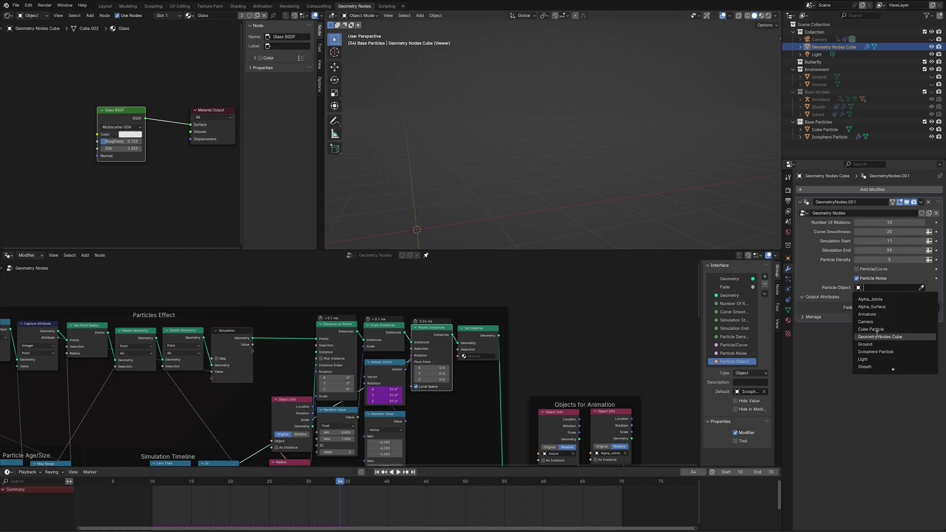
{"action": "left_click", "coordinate": [873, 329]}
Play the animation to check the cube particles in the viewport, and stop playback once they have been reviewed.
{"action": "middle_click_drag", "start_coordinate": [636, 164], "coordinate": [632, 182]}
{"action": "scroll", "coordinate": [635, 180], "scroll_direction": "down", "scroll_amount": 2}
{"action": "key", "text": "space"}
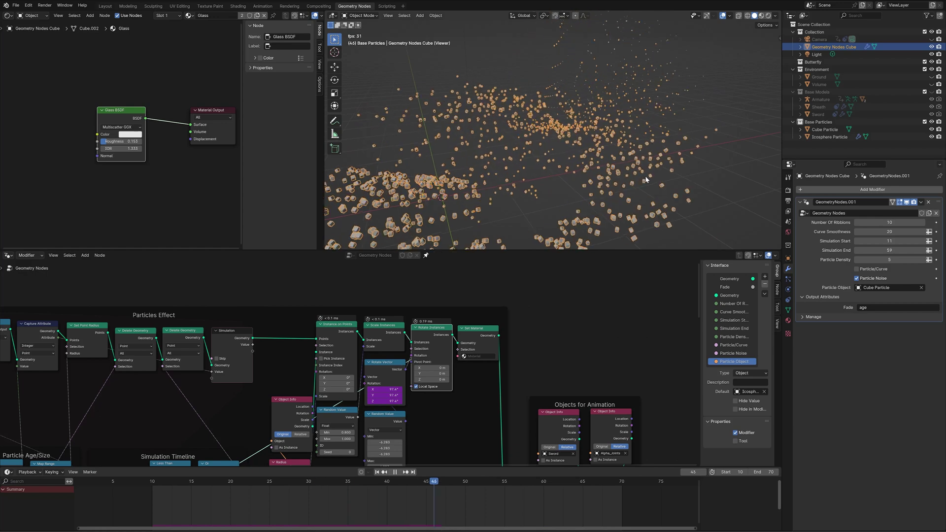
{"action": "scroll", "coordinate": [489, 187], "scroll_direction": "up", "scroll_amount": 1}
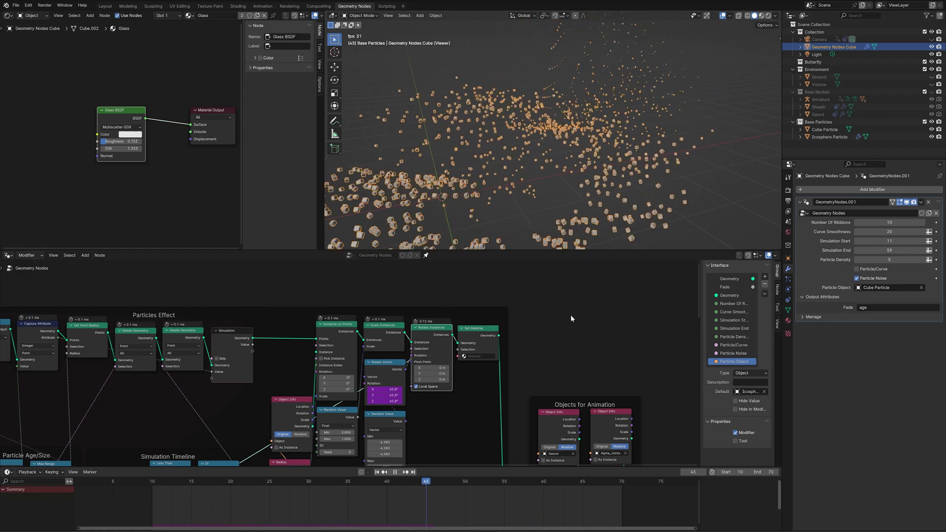
{"action": "key", "text": "space"}
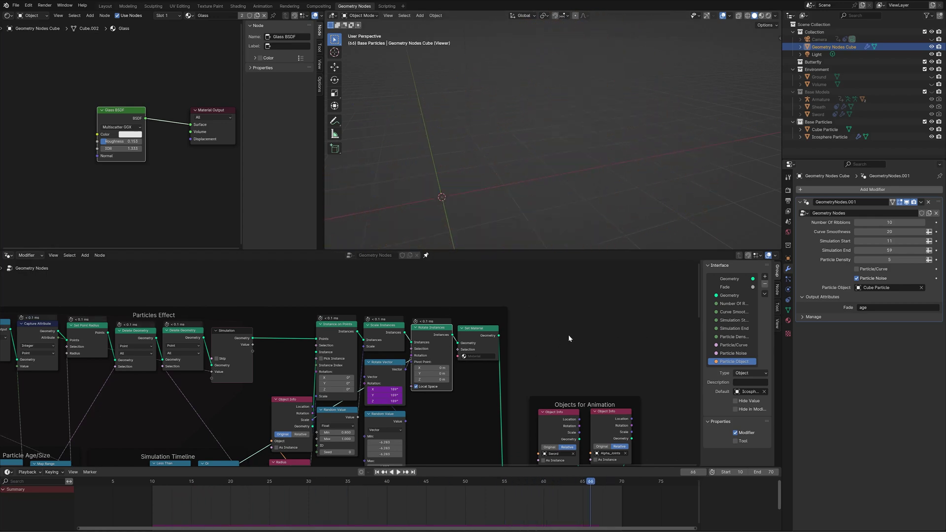
Examine the final Switch node that selects between the Curve Effect and Particles Effect outputs ahead of Join Geometry.
{"action": "scroll", "coordinate": [568, 335], "scroll_direction": "down", "scroll_amount": 3}
{"action": "middle_click_drag", "start_coordinate": [569, 335], "coordinate": [504, 234]}
{"action": "middle_click_drag", "start_coordinate": [436, 363], "coordinate": [437, 416]}
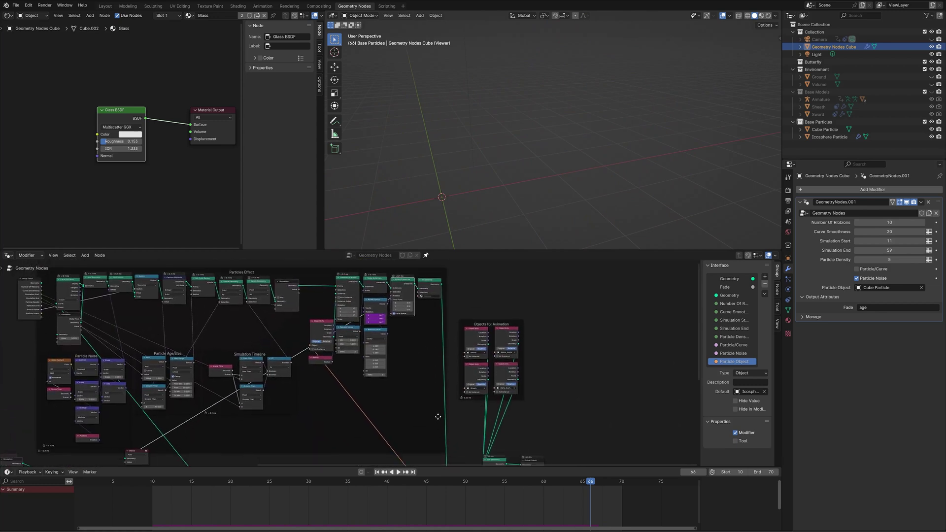
{"action": "scroll", "coordinate": [417, 410], "scroll_direction": "down", "scroll_amount": 3}
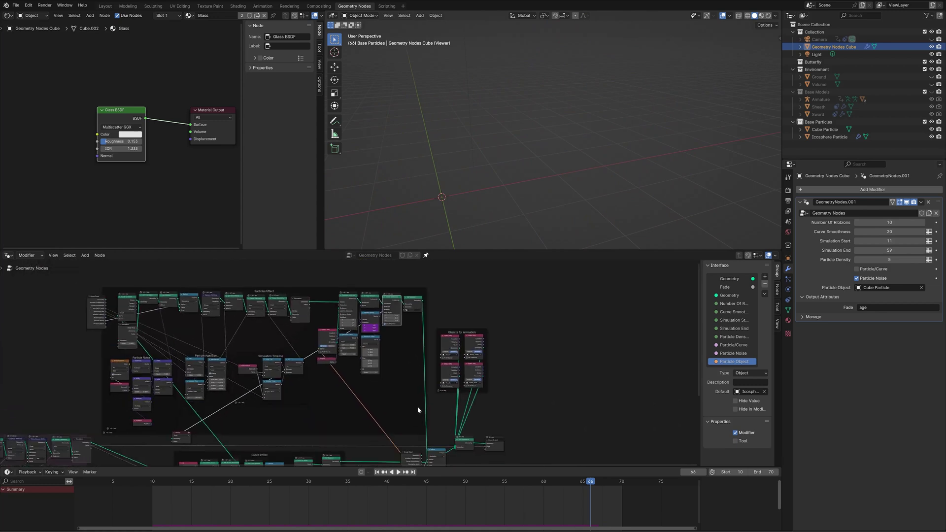
{"action": "middle_click_drag", "start_coordinate": [430, 427], "coordinate": [476, 356]}
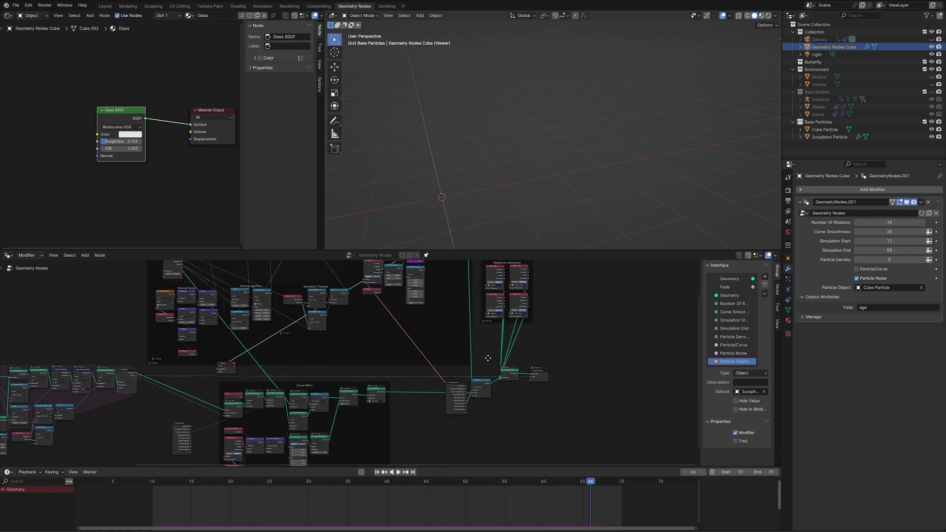
{"action": "scroll", "coordinate": [531, 410], "scroll_direction": "up", "scroll_amount": 9}
{"action": "middle_click_drag", "start_coordinate": [639, 428], "coordinate": [530, 437]}
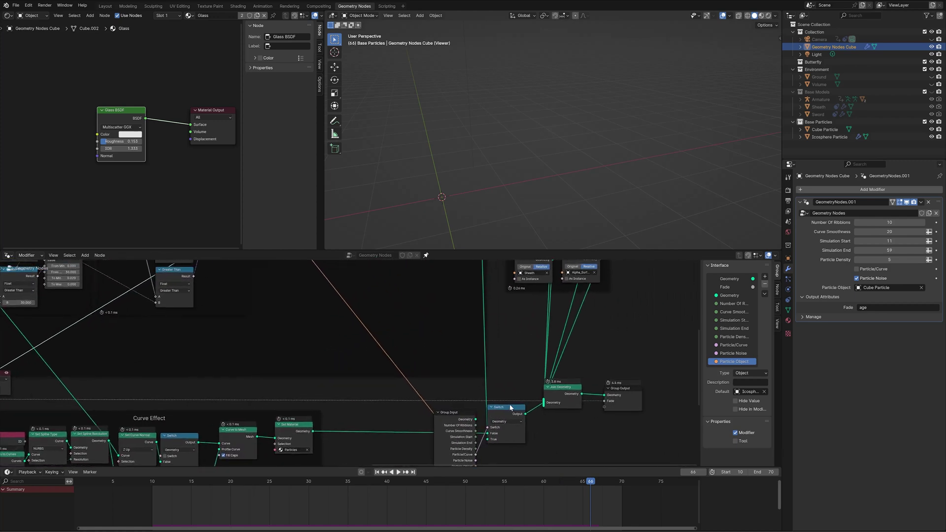
{"action": "left_click_drag", "start_coordinate": [506, 408], "coordinate": [519, 402]}
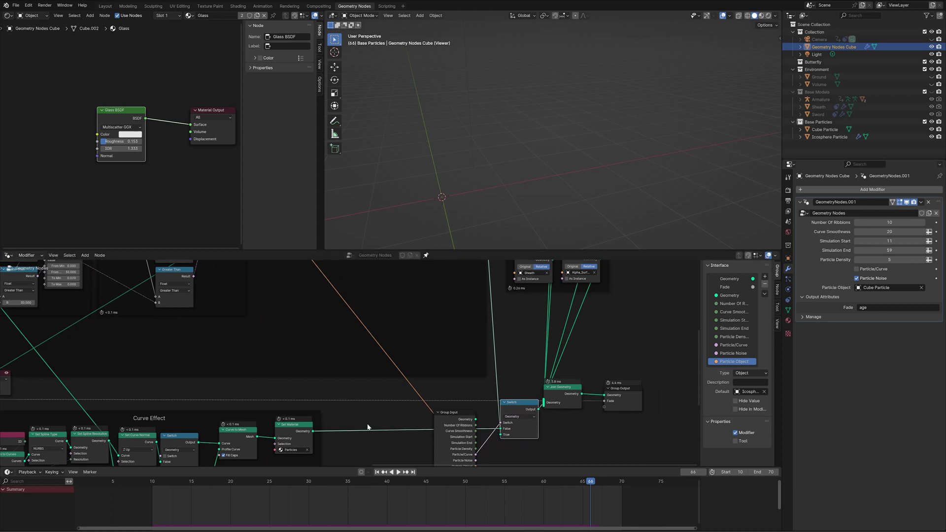
{"action": "left_click_drag", "start_coordinate": [511, 407], "coordinate": [505, 405]}
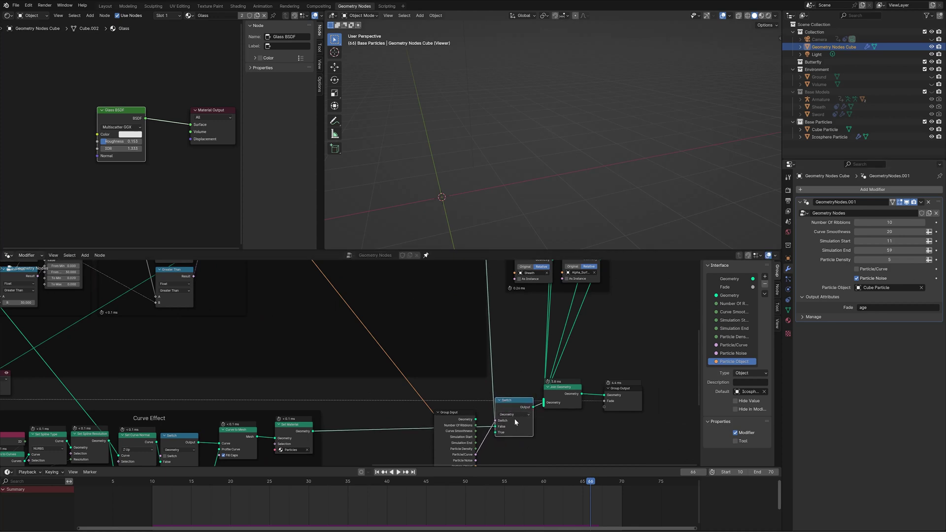
Try the modifier's Particle/Curve option on and off while playing the animation.
{"action": "left_click", "coordinate": [857, 269]}
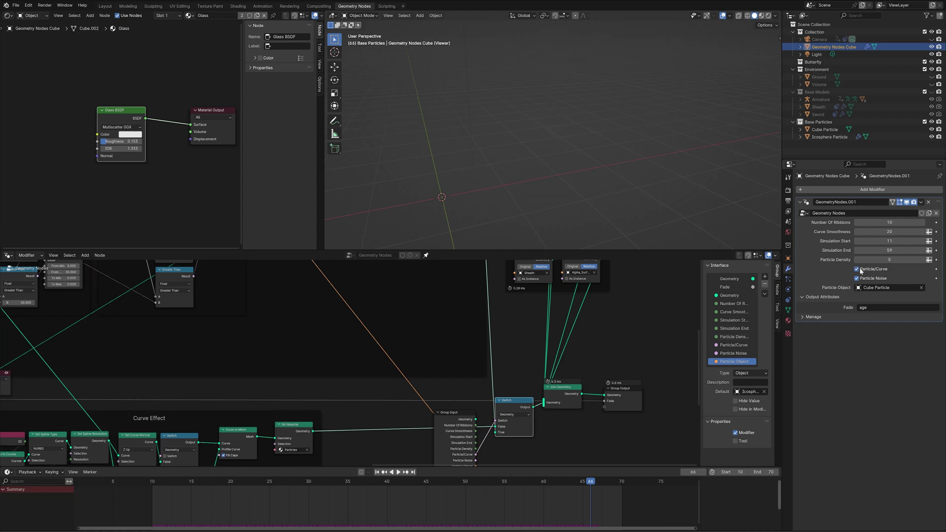
{"action": "middle_click_drag", "start_coordinate": [522, 79], "coordinate": [514, 146]}
{"action": "key", "text": "space"}
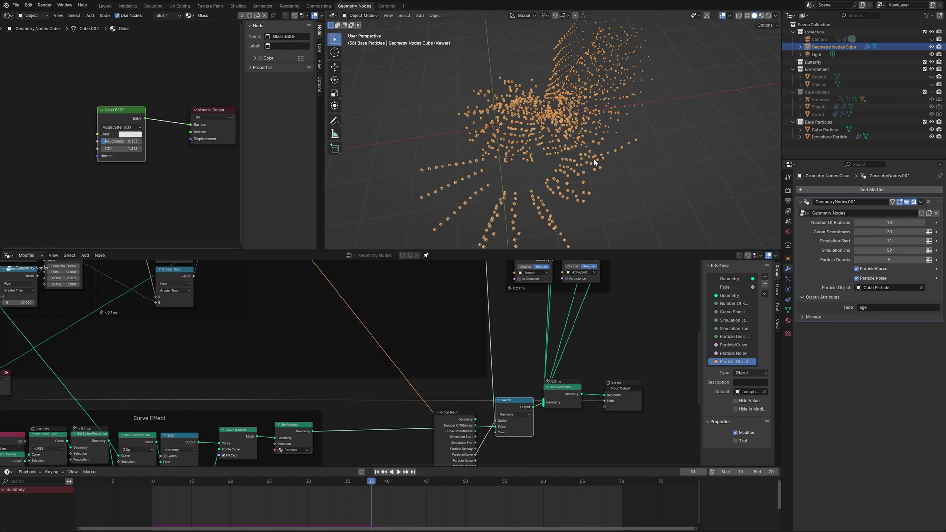
{"action": "left_click", "coordinate": [856, 269]}
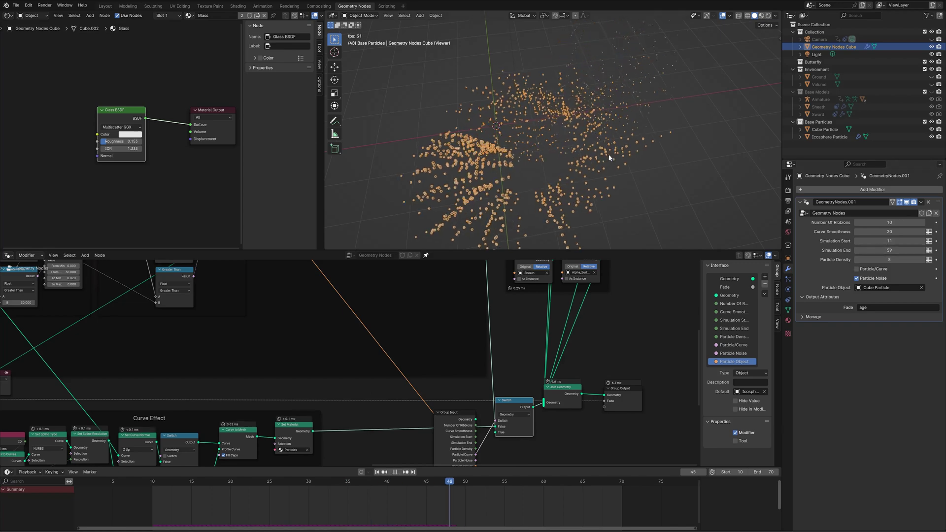
{"action": "key", "text": "space"}
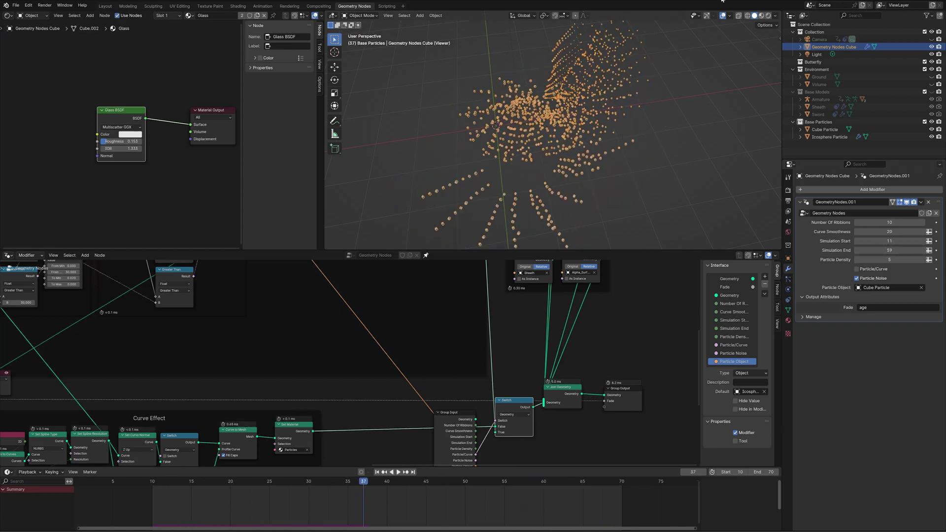
Preview the Join Geometry output and play the animation with the character and the ribbon trail combined.
{"action": "scroll", "coordinate": [600, 288], "scroll_direction": "down", "scroll_amount": 1}
{"action": "middle_click_drag", "start_coordinate": [600, 288], "coordinate": [549, 328]}
{"action": "left_click", "coordinate": [507, 438], "text": "ctrl+shift"}
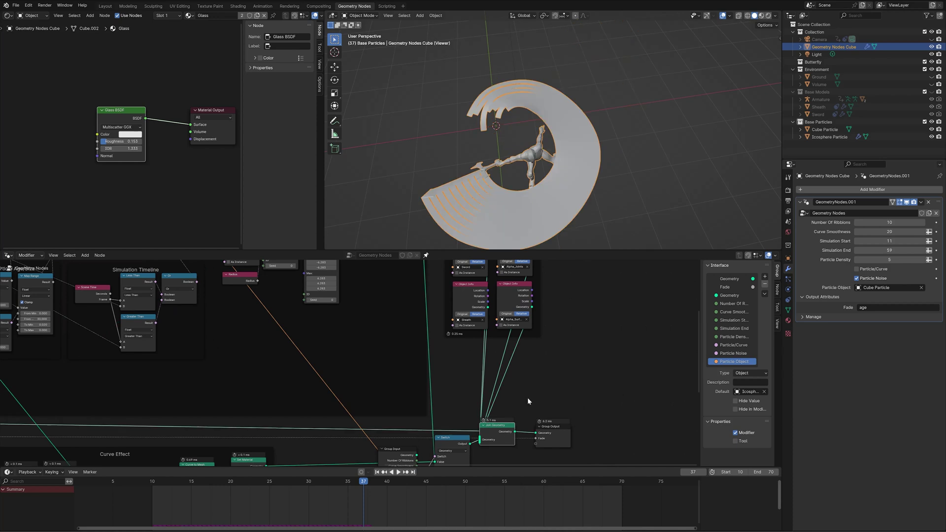
{"action": "key", "text": "space"}
{"action": "key", "text": "space"}
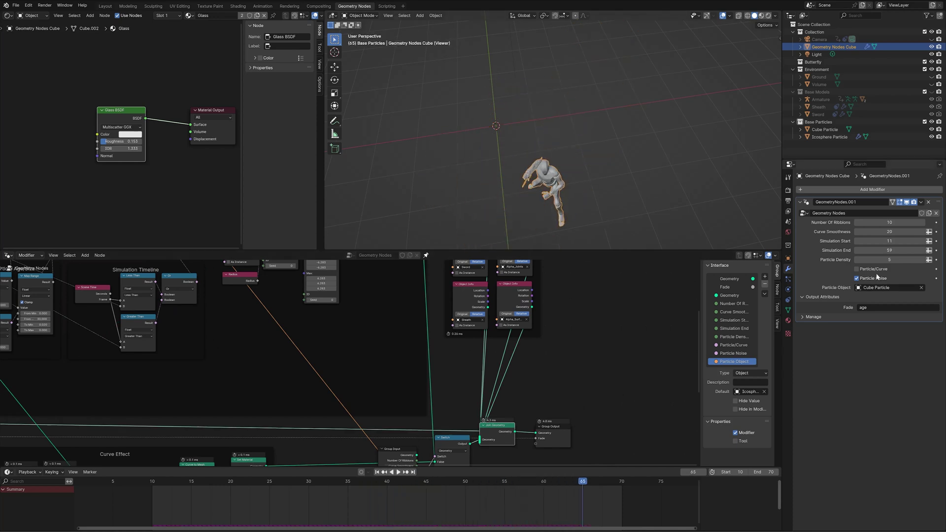
Compare the curve and particle modes during playback, leaving Particle/Curve enabled and Particle Noise disabled.
{"action": "left_click_drag", "start_coordinate": [857, 270], "coordinate": [857, 279]}
{"action": "key", "text": "space"}
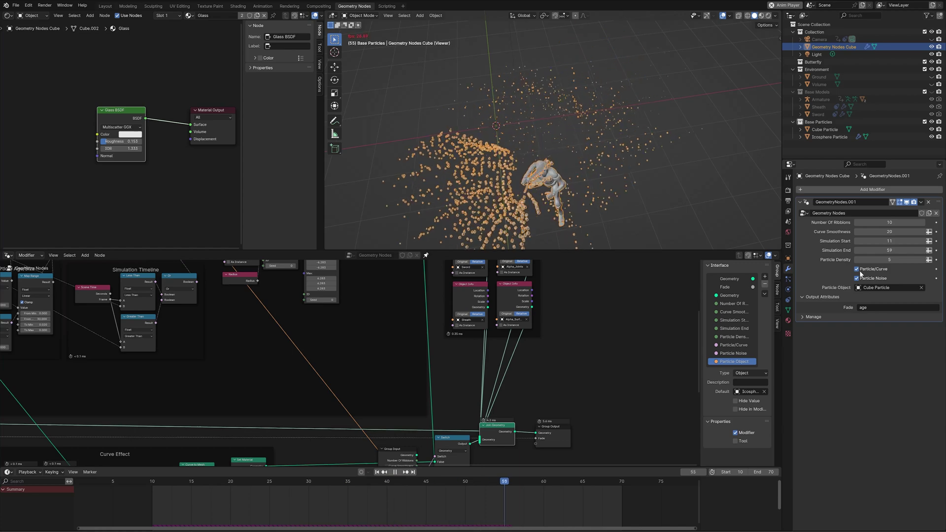
{"action": "left_click", "coordinate": [860, 271]}
{"action": "left_click", "coordinate": [857, 279]}
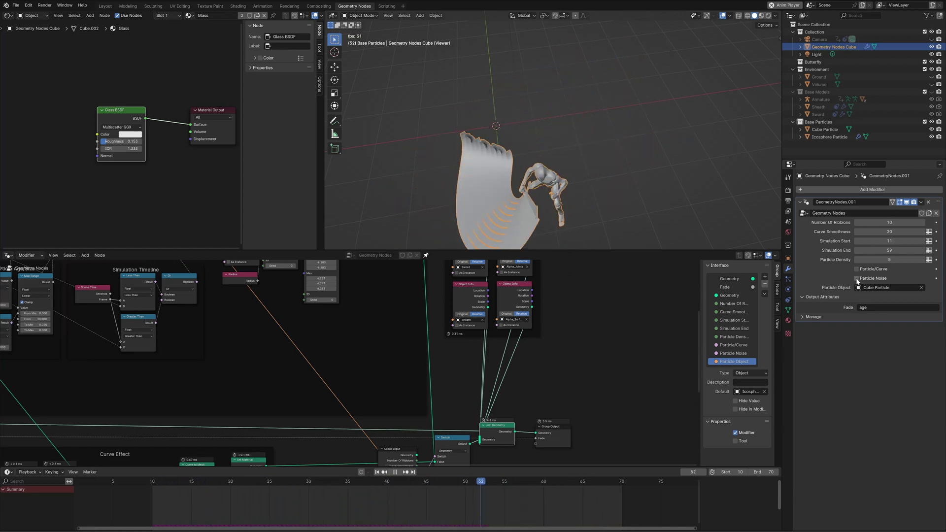
{"action": "left_click", "coordinate": [857, 269]}
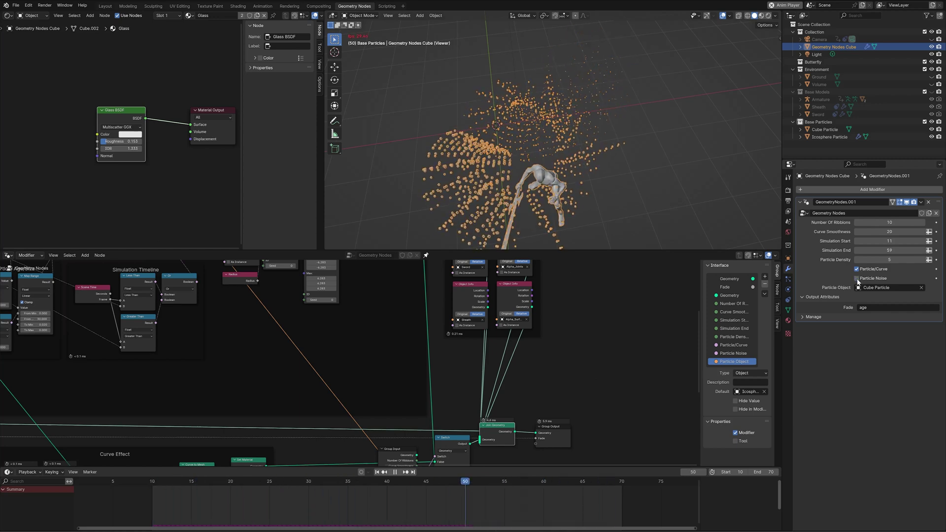
{"action": "key", "text": "space"}
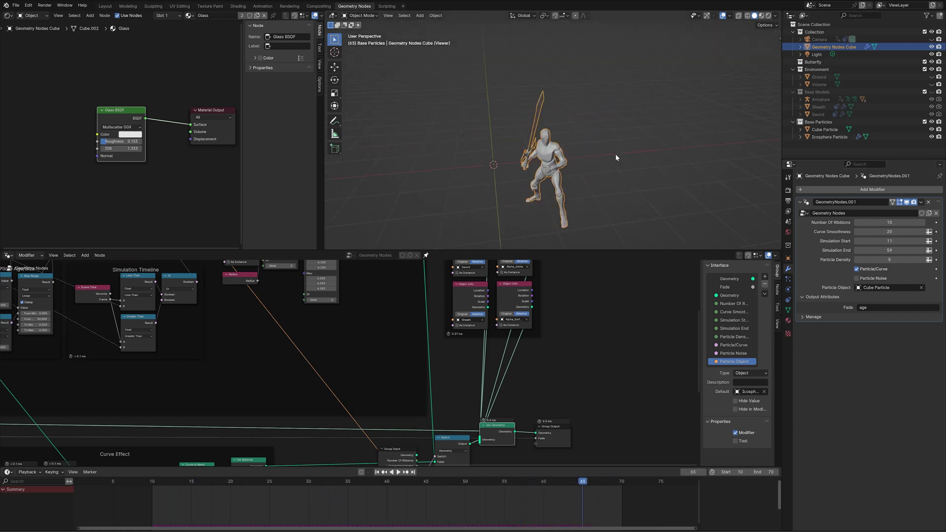
Examine the Objects for Animation frame with its four Object Info nodes, alongside the character and sword in the viewport.
{"action": "scroll", "coordinate": [567, 320], "scroll_direction": "down", "scroll_amount": 3}
{"action": "middle_click_drag", "start_coordinate": [596, 311], "coordinate": [588, 389]}
{"action": "scroll", "coordinate": [588, 389], "scroll_direction": "up", "scroll_amount": 2}
{"action": "scroll", "coordinate": [588, 389], "scroll_direction": "up", "scroll_amount": 1}
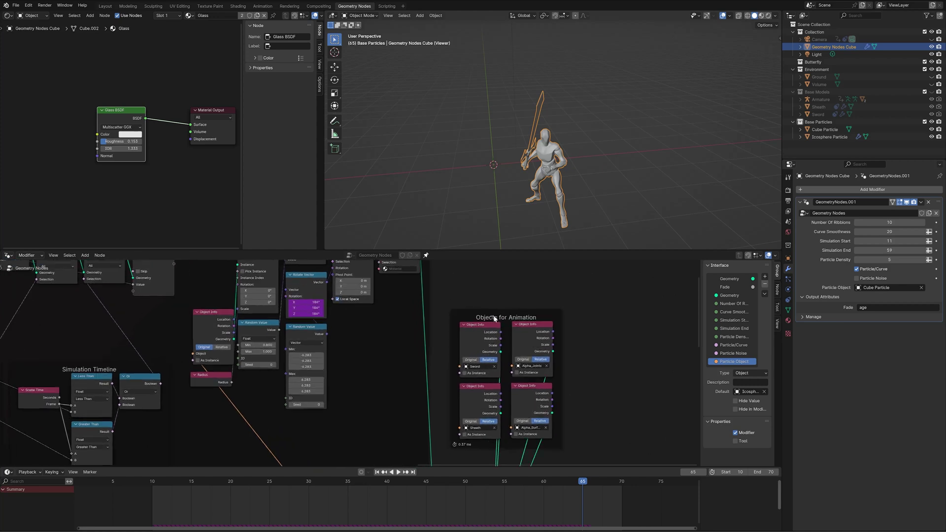
{"action": "left_click_drag", "start_coordinate": [498, 314], "coordinate": [494, 312]}
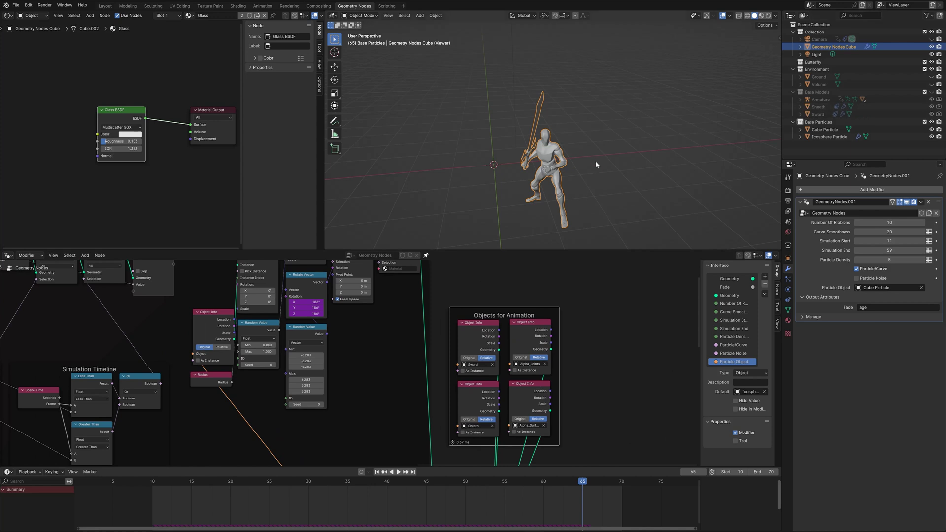
{"action": "mouse_move", "coordinate": [595, 163]}
{"action": "middle_mouse_down"}
{"action": "mouse_move", "coordinate": [601, 143]}
{"action": "mouse_move", "coordinate": [600, 153]}
{"action": "middle_mouse_up"}
{"action": "scroll", "coordinate": [599, 153], "scroll_direction": "up", "scroll_amount": 1}
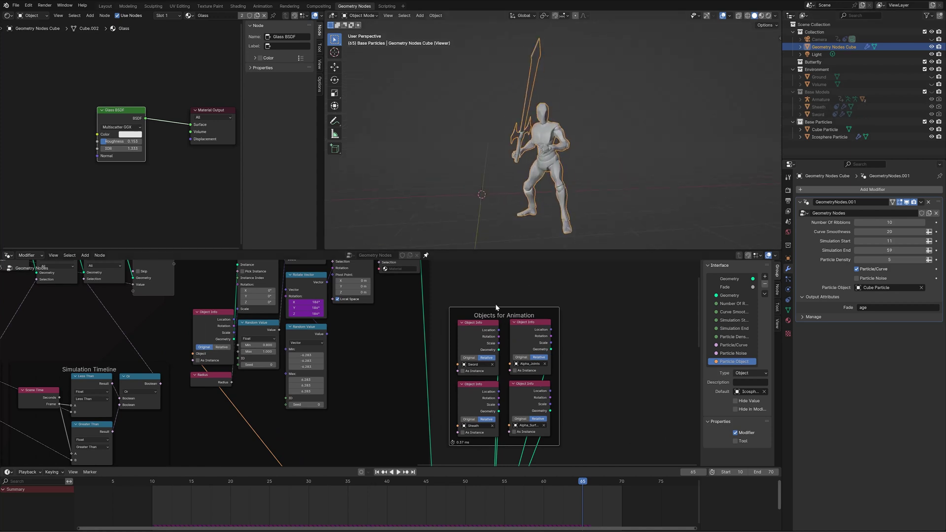
{"action": "left_click_drag", "start_coordinate": [500, 317], "coordinate": [500, 304]}
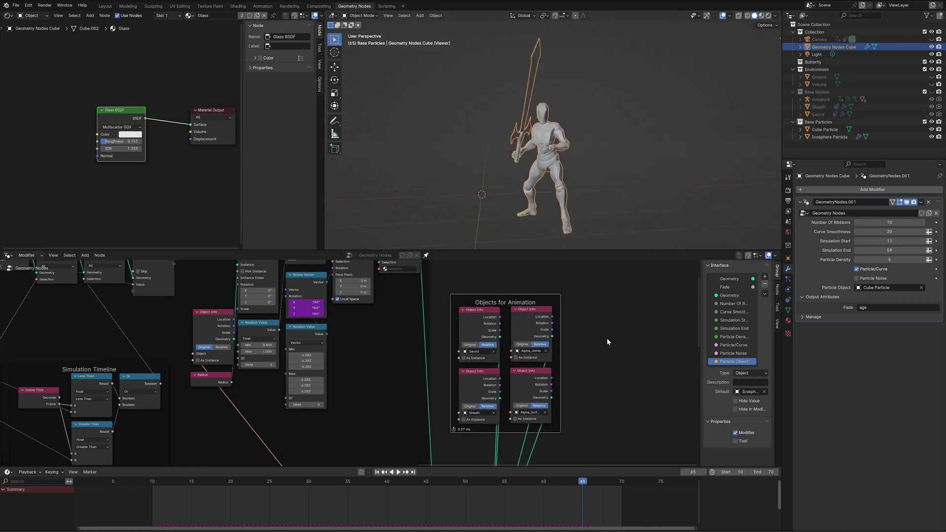
Move the Viewer node to the far end of the node tree beyond Group Output, and place Group Output slightly lower.
{"action": "middle_click_drag", "start_coordinate": [607, 338], "coordinate": [496, 313], "text": "ctrl"}
{"action": "scroll", "coordinate": [492, 344], "scroll_direction": "down", "scroll_amount": 3}
{"action": "scroll", "coordinate": [485, 385], "scroll_direction": "up", "scroll_amount": 2}
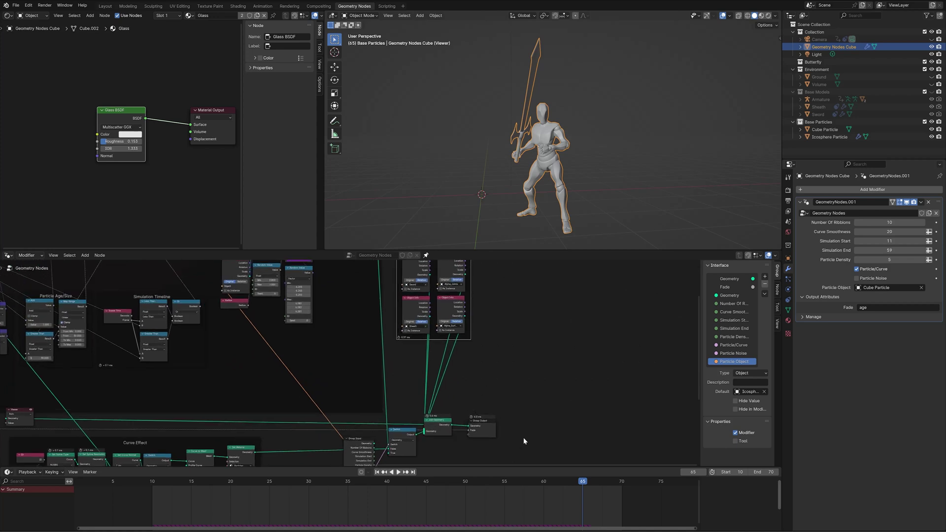
{"action": "left_click_drag", "start_coordinate": [531, 446], "coordinate": [448, 425]}
{"action": "scroll", "coordinate": [483, 395], "scroll_direction": "down", "scroll_amount": 5}
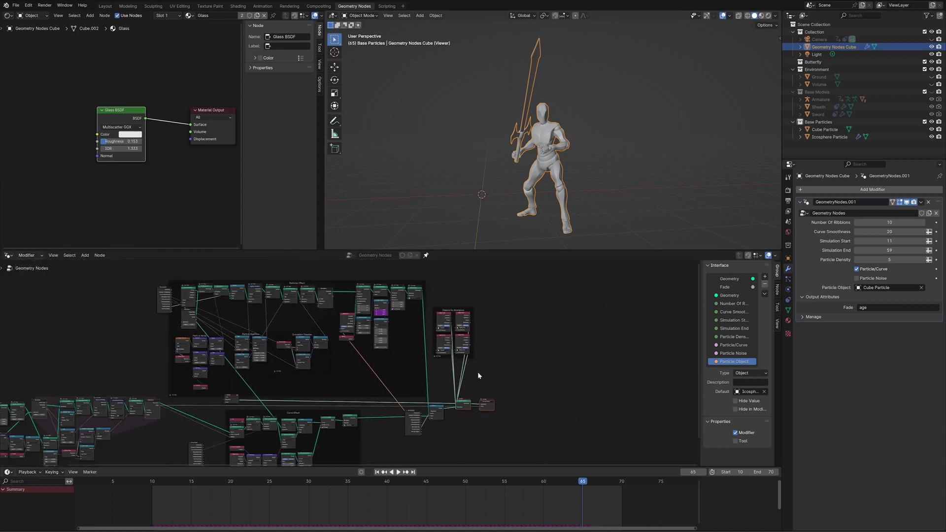
{"action": "left_click_drag", "start_coordinate": [231, 398], "coordinate": [554, 397]}
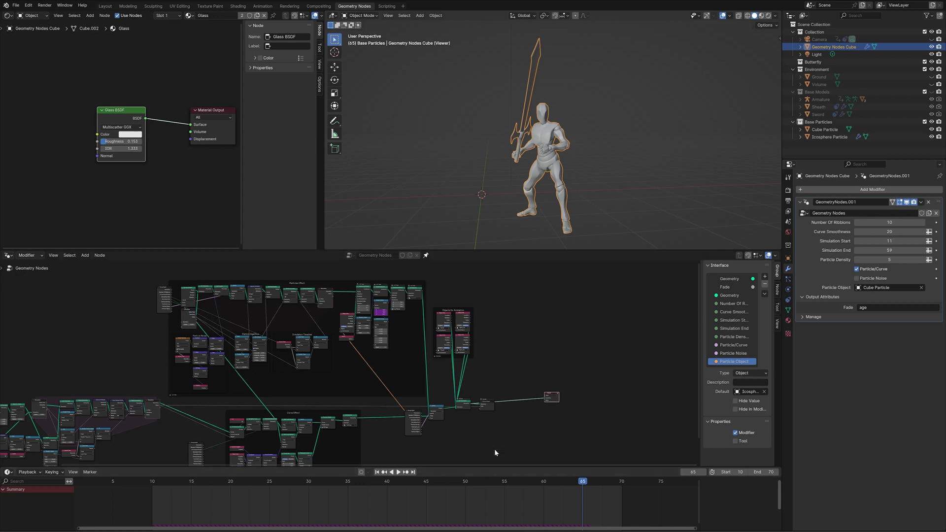
{"action": "scroll", "coordinate": [495, 448], "scroll_direction": "up", "scroll_amount": 2}
{"action": "left_click_drag", "start_coordinate": [545, 408], "coordinate": [546, 420]}
{"action": "mouse_move", "coordinate": [545, 421]}
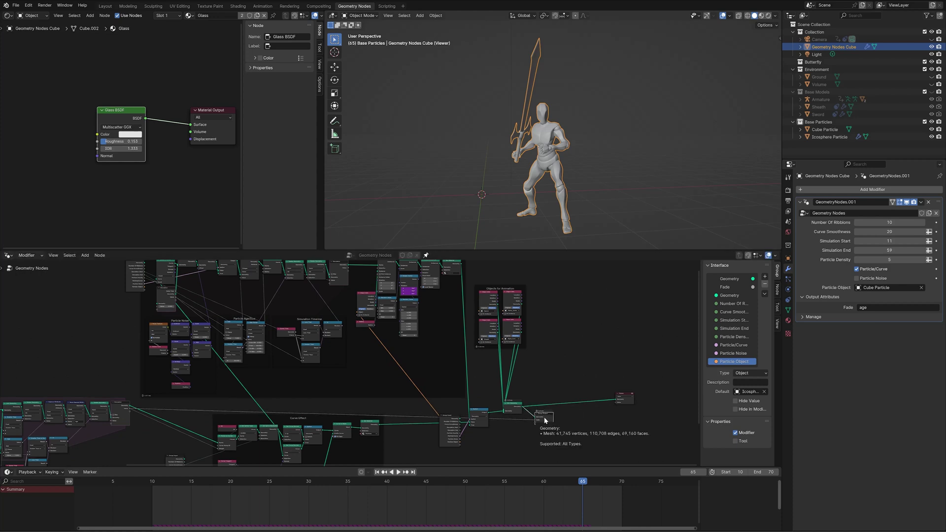